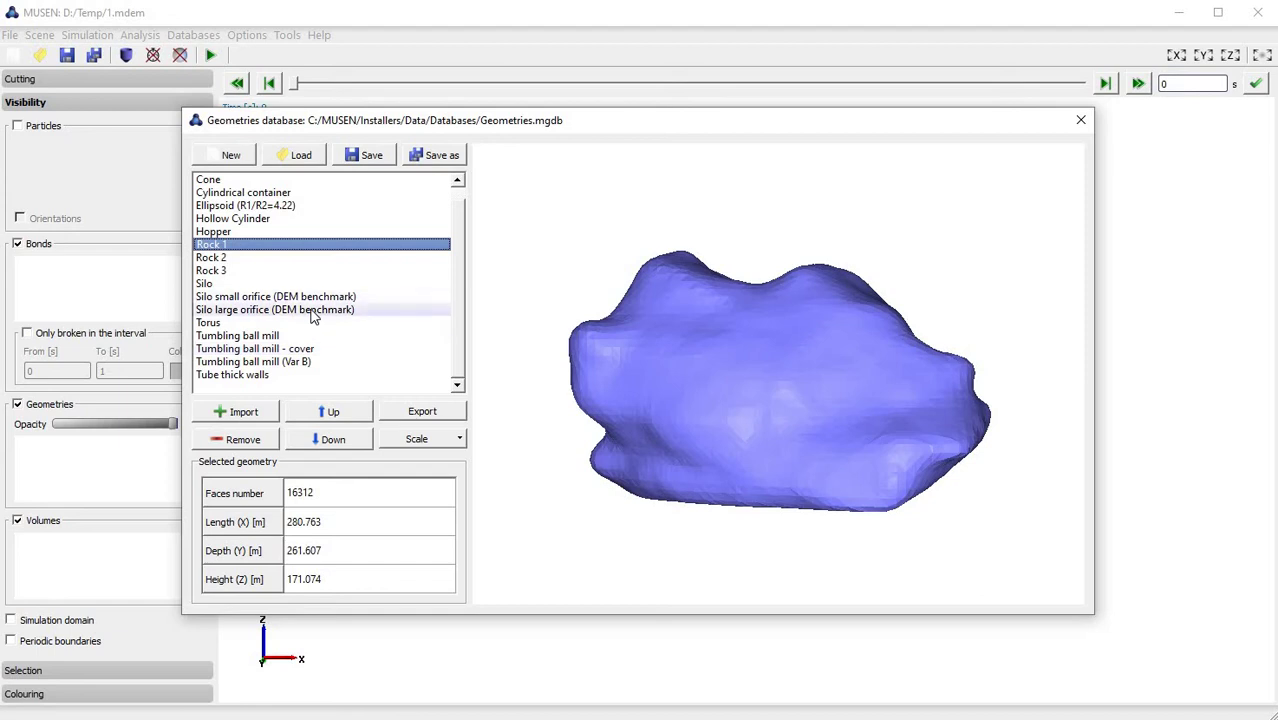
Step: Preview Silo large orifice (DEM benchmark) in the geometries database and add it to the scene as a real geometry
click(240, 313)
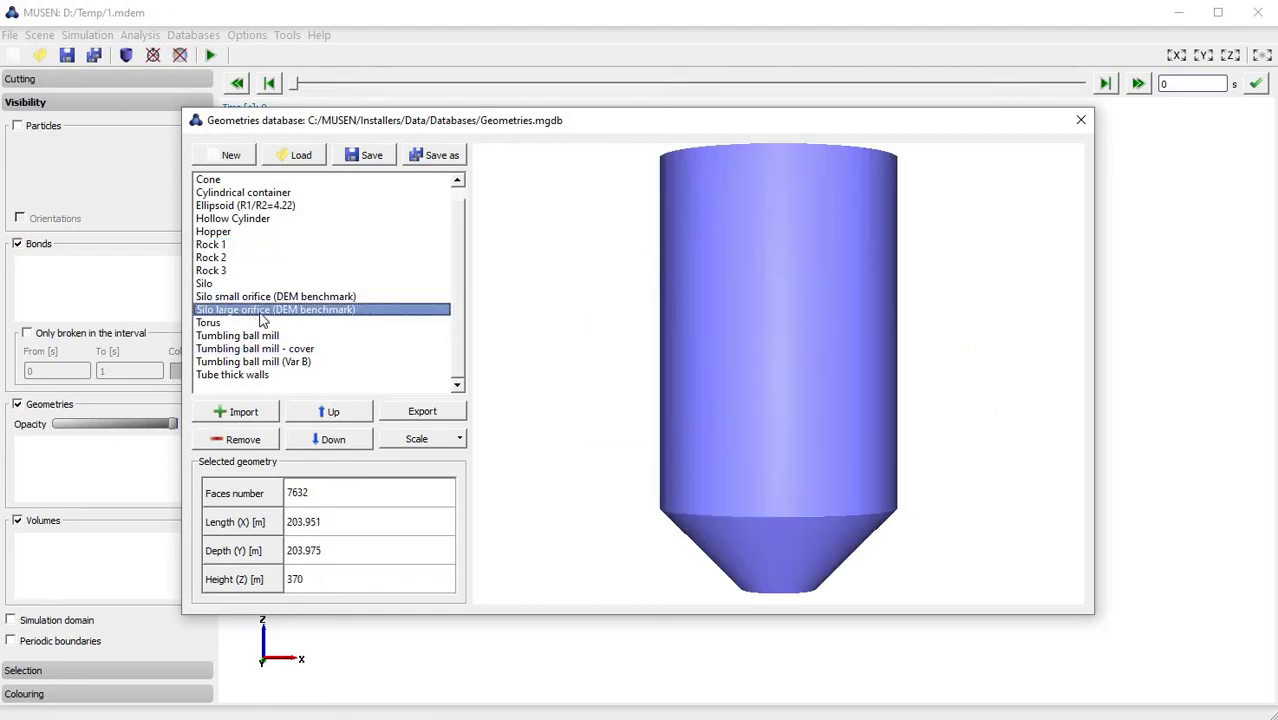
click(1081, 121)
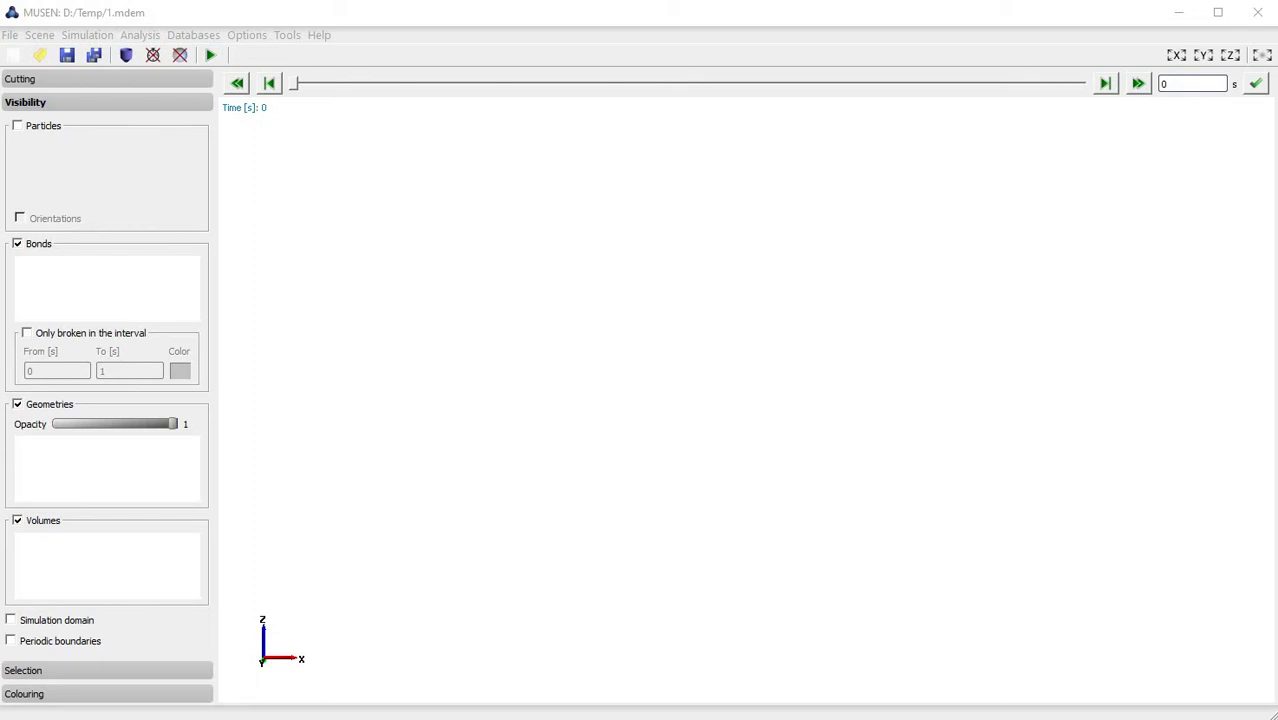
click(40, 35)
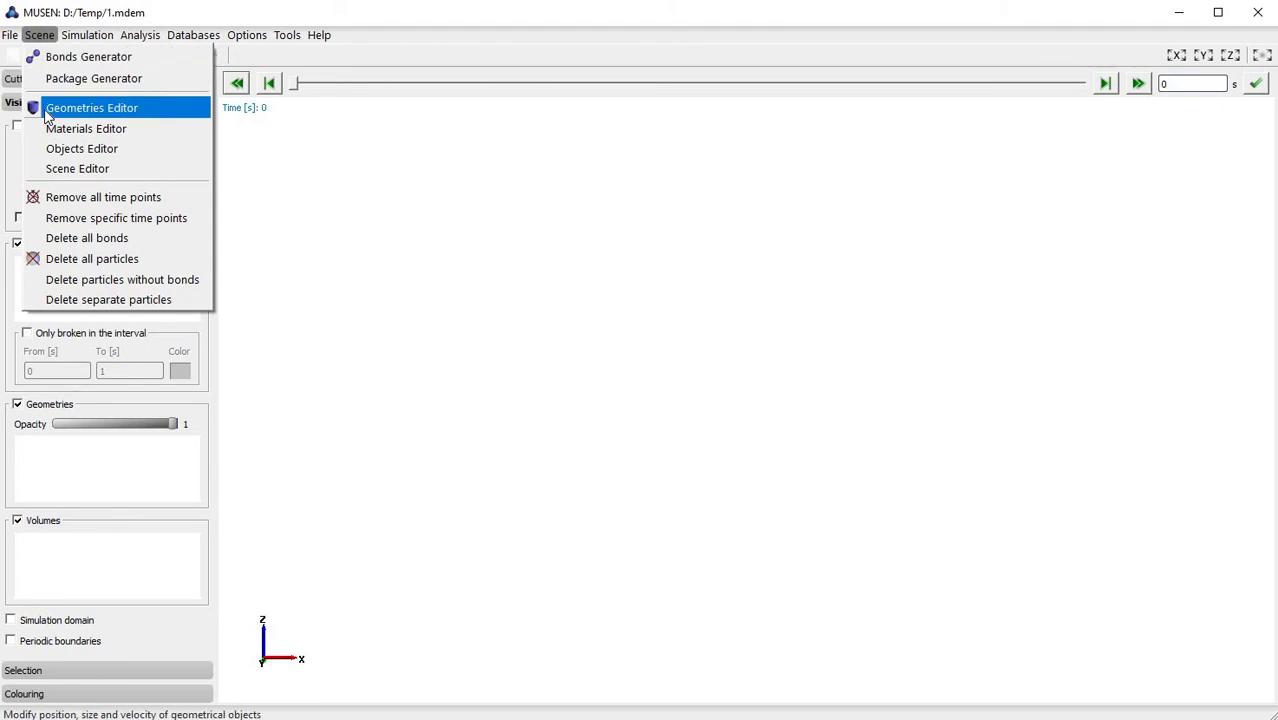
click(47, 110)
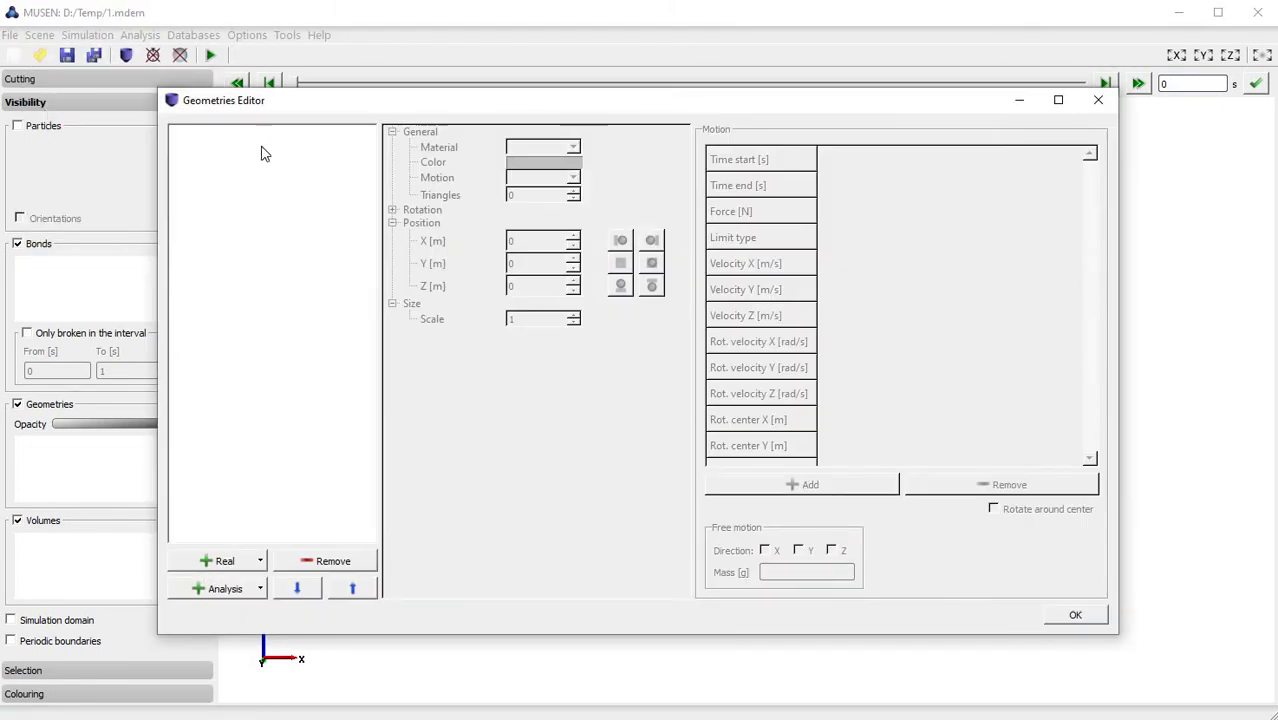
click(224, 563)
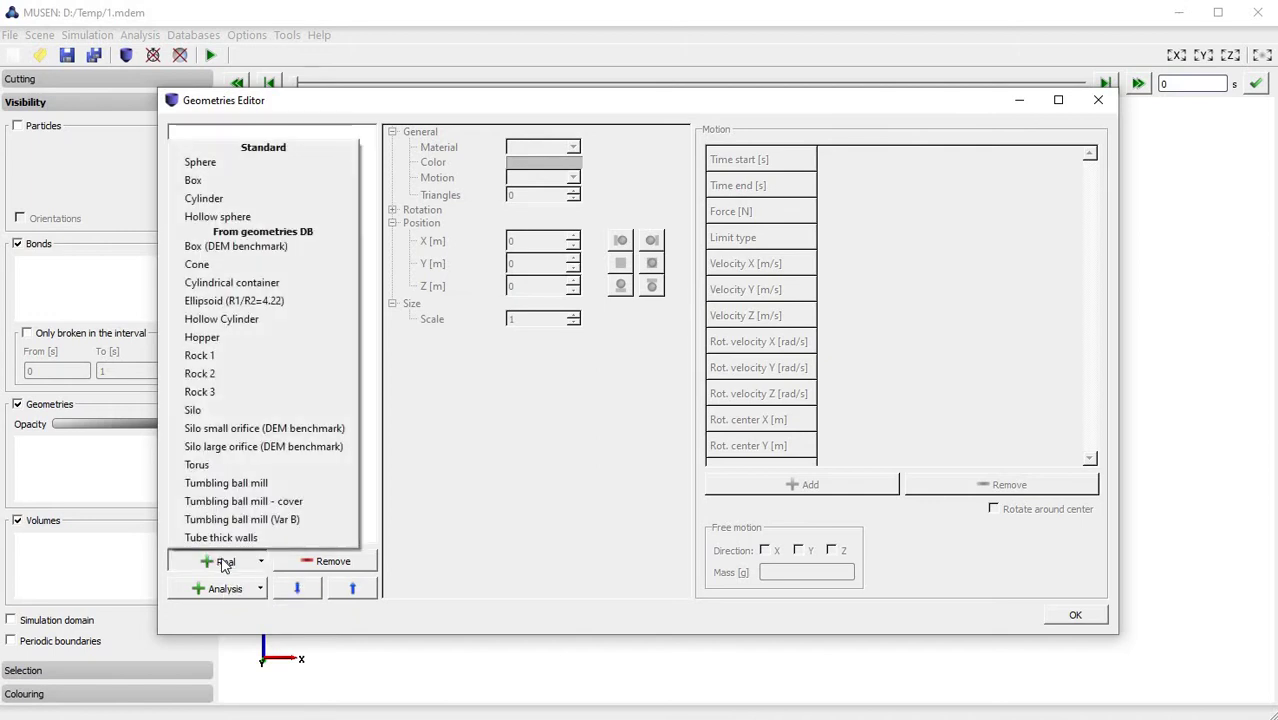
click(230, 448)
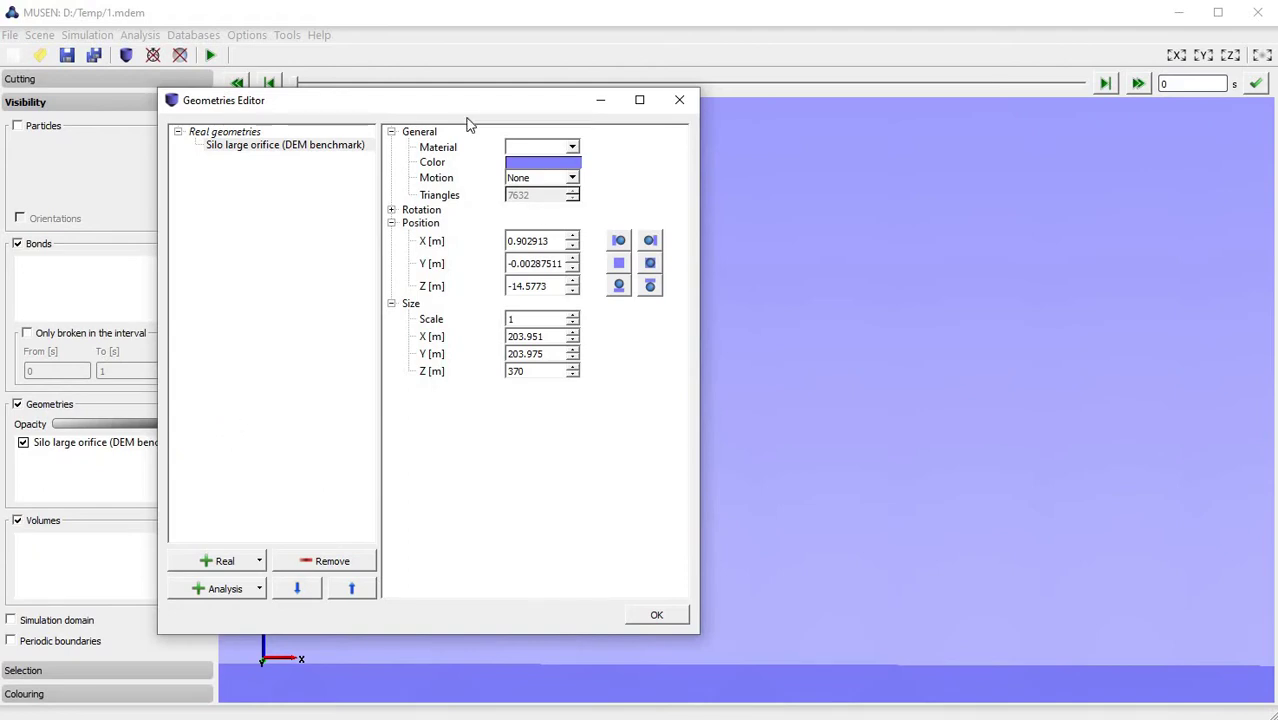
Step: Set the silo's scale to 0.001
drag(468, 104, 362, 96)
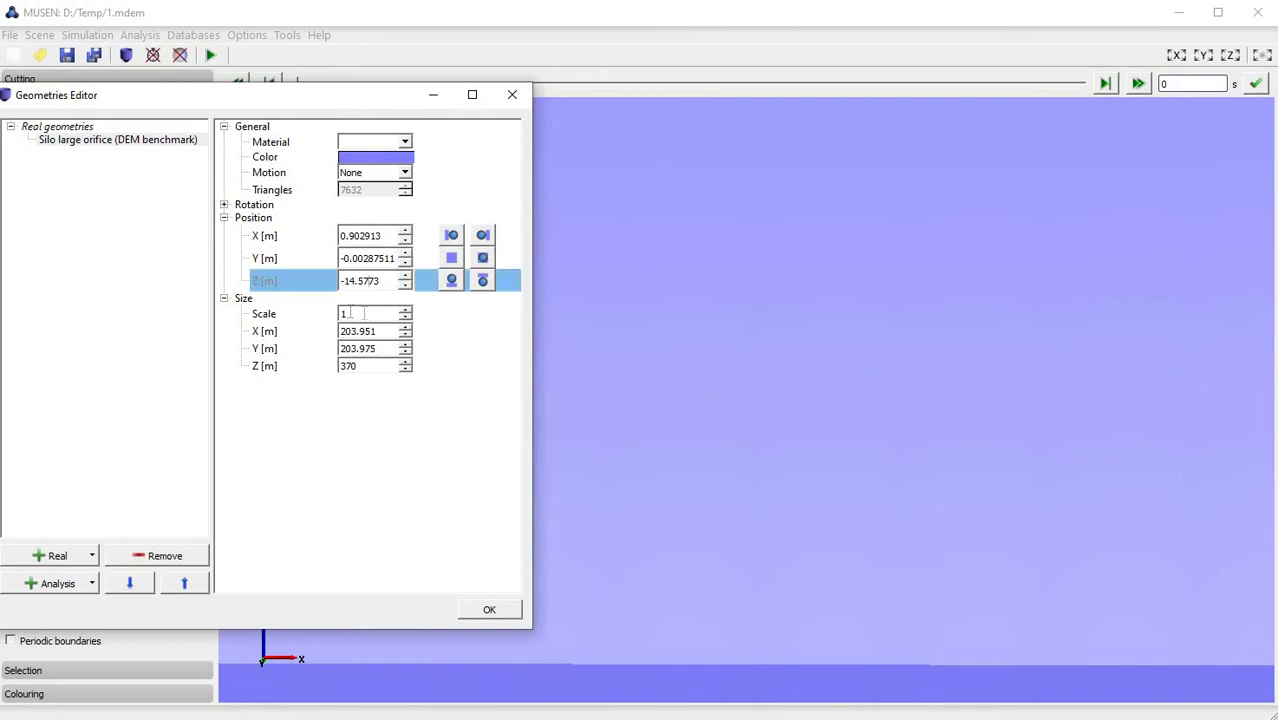
click(364, 313)
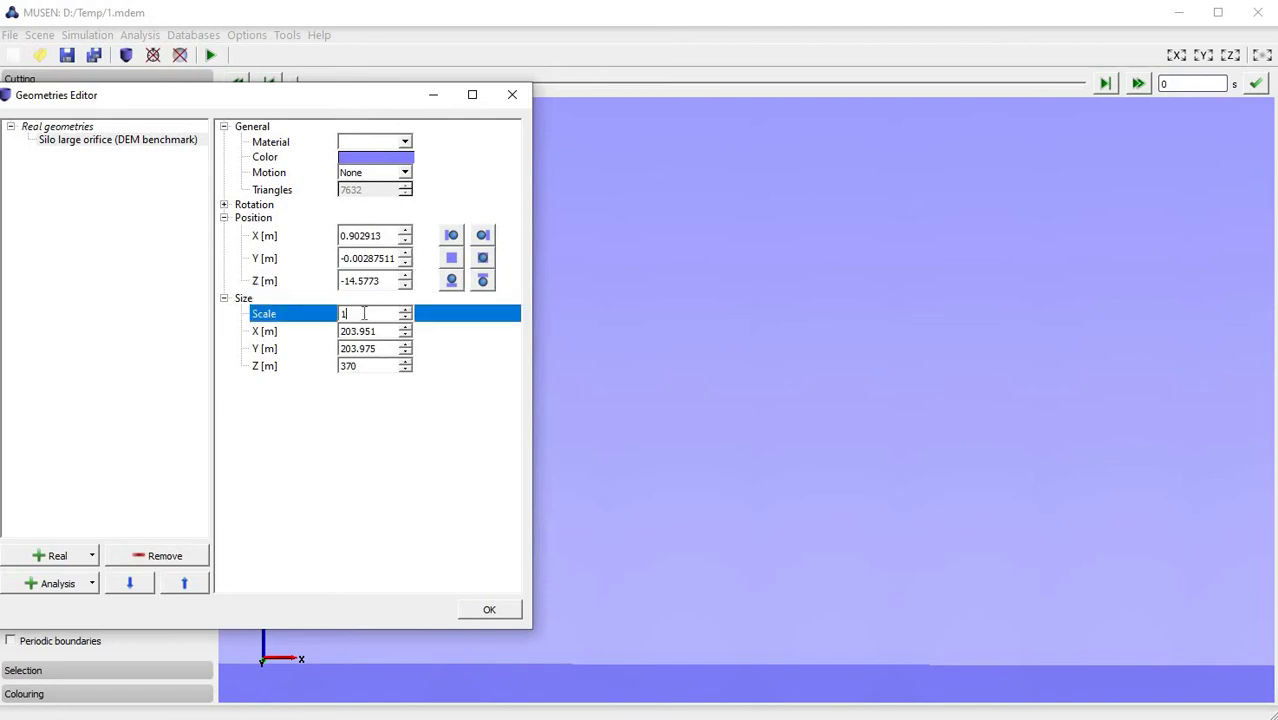
key(BackSpace)
text(0.001)
Step: Set the silo's X, Y and Z position to 0 m and close the Geometries Editor
click(381, 284)
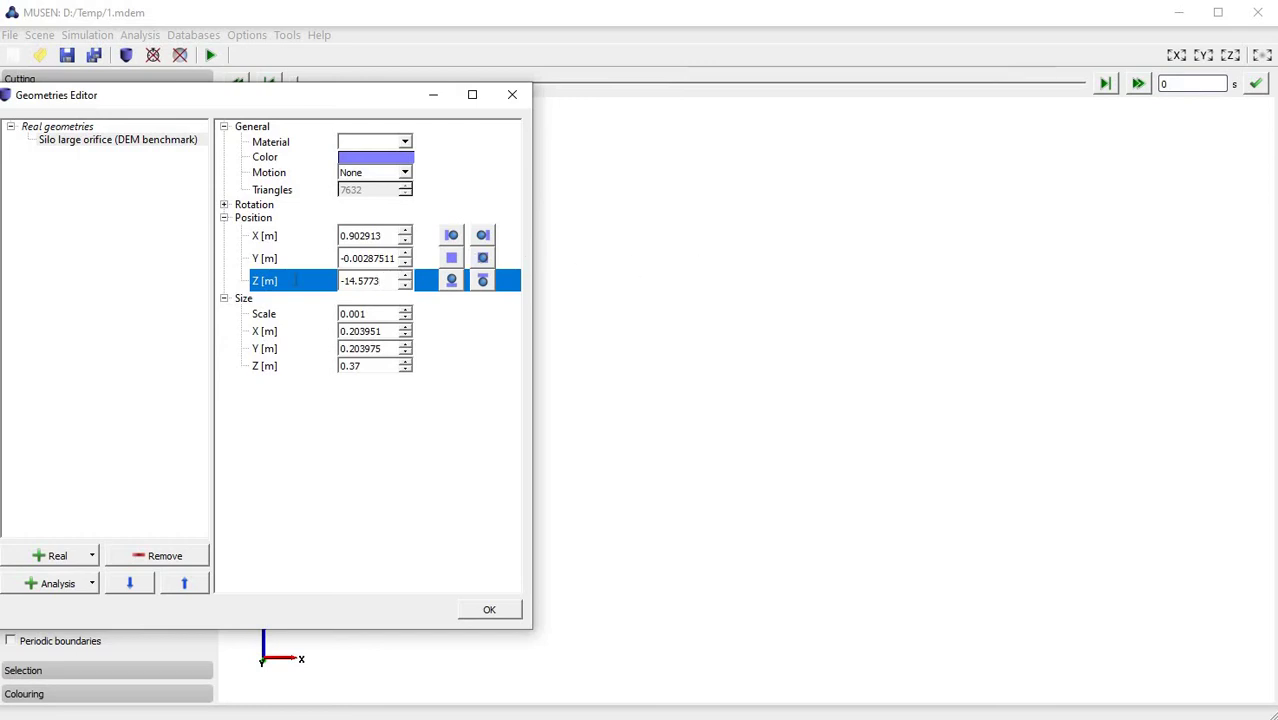
click(299, 279)
text(0)
click(316, 258)
text(0)
click(345, 236)
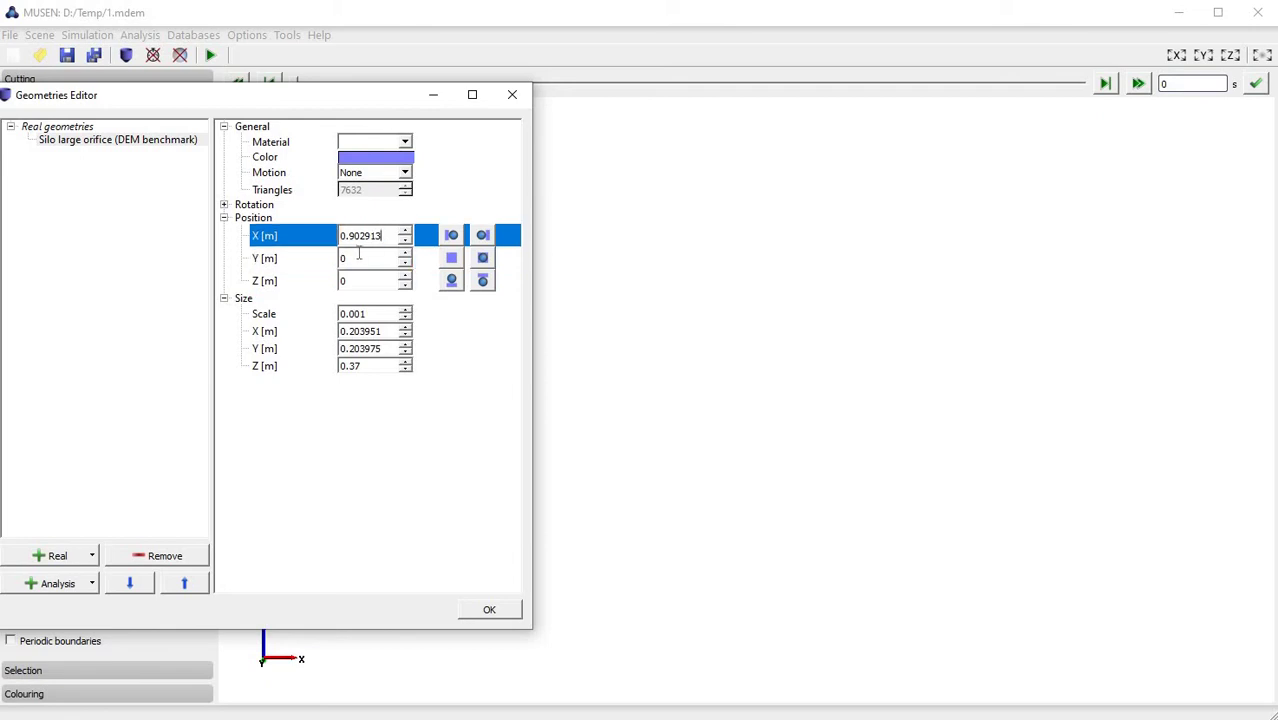
text(0)
click(359, 257)
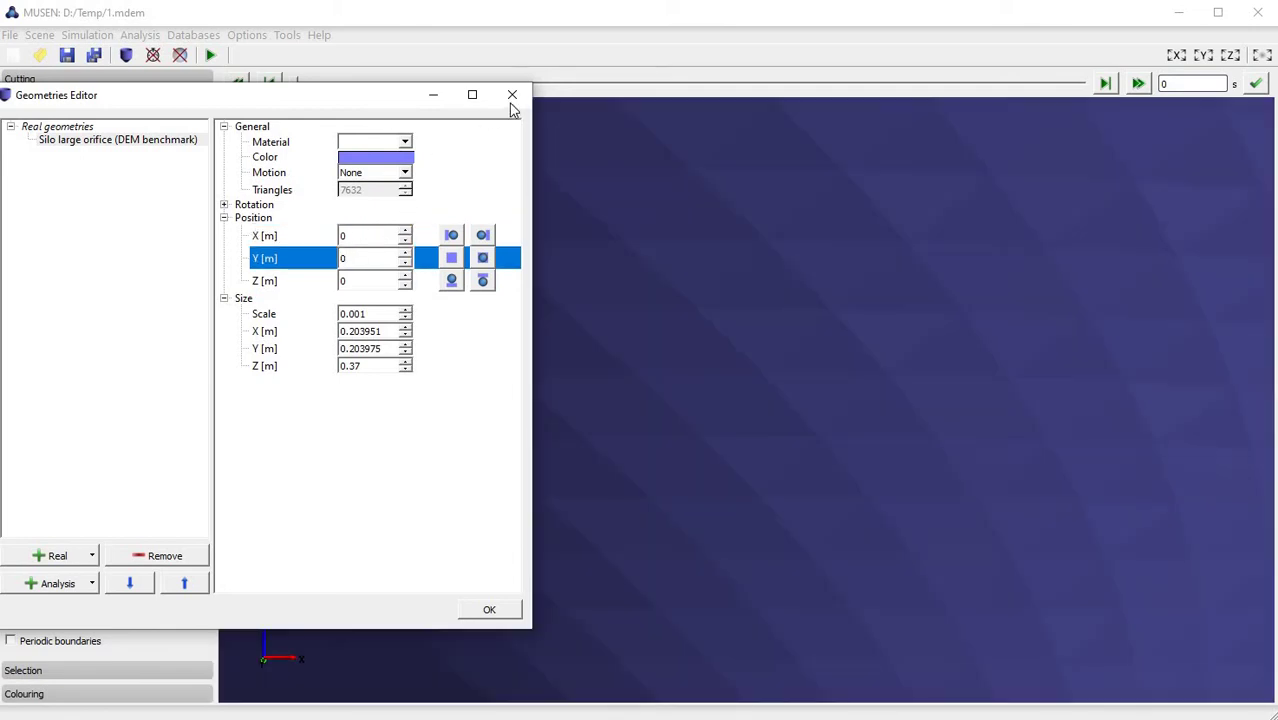
key(Escape)
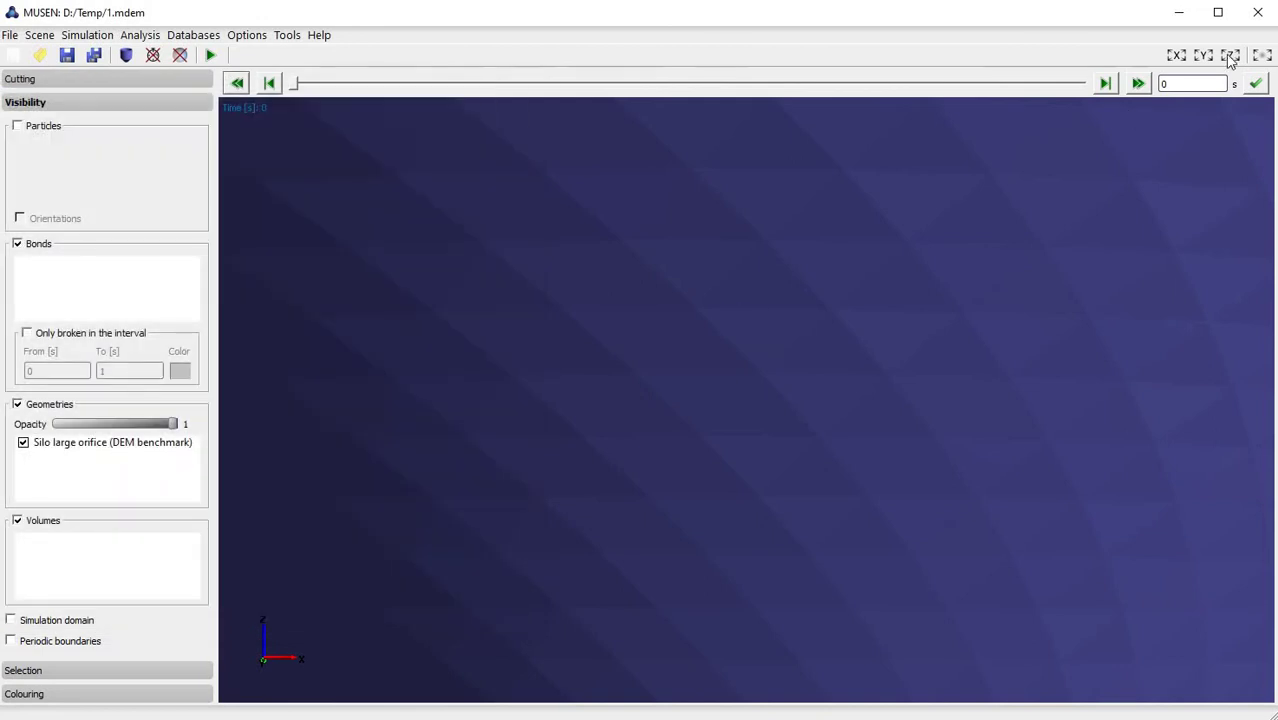
Step: Fit the whole silo in view and add a standard Box to the scene as a real geometry
click(1266, 58)
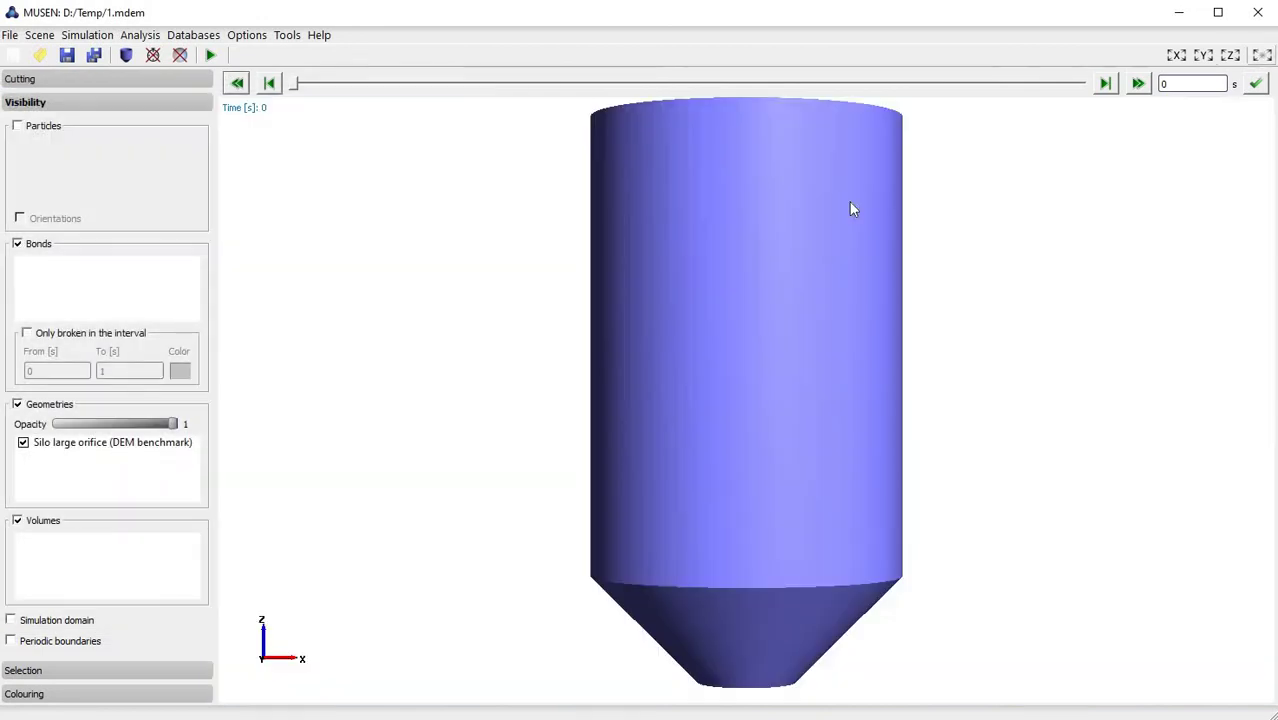
drag(859, 439, 756, 414)
drag(805, 618, 765, 183)
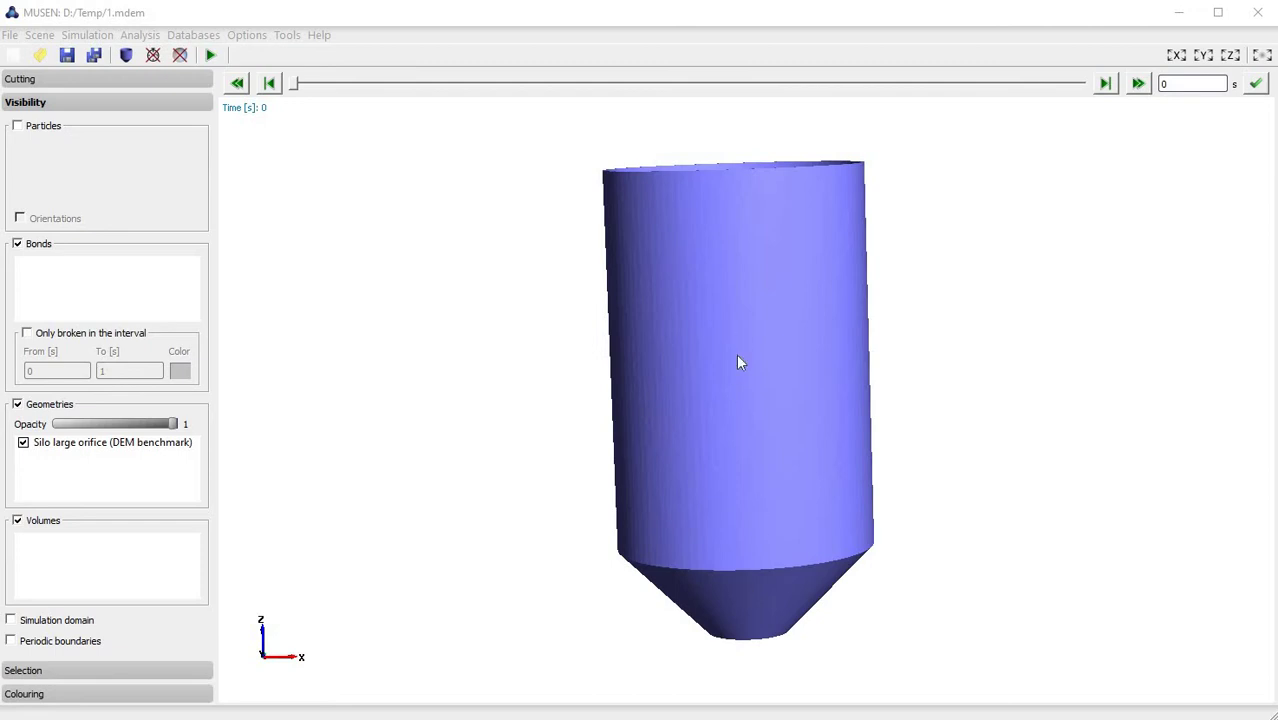
drag(738, 362, 756, 299)
drag(798, 569, 308, 128)
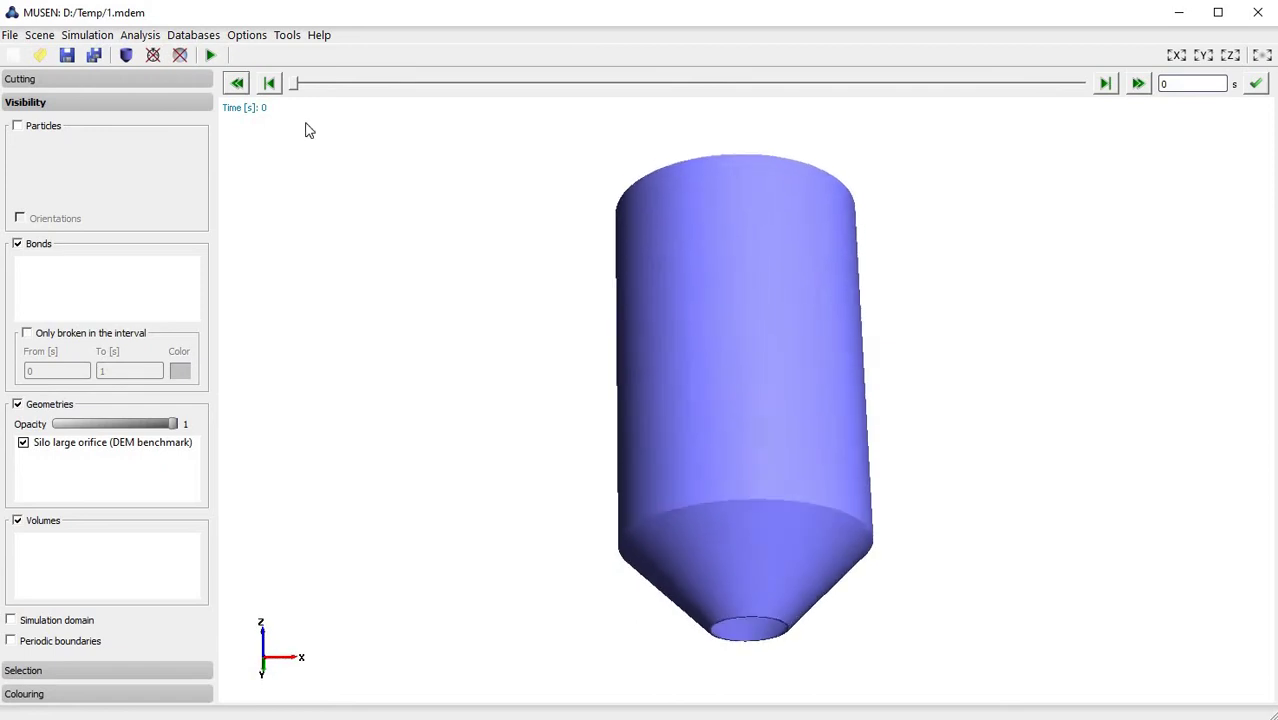
click(42, 34)
click(84, 108)
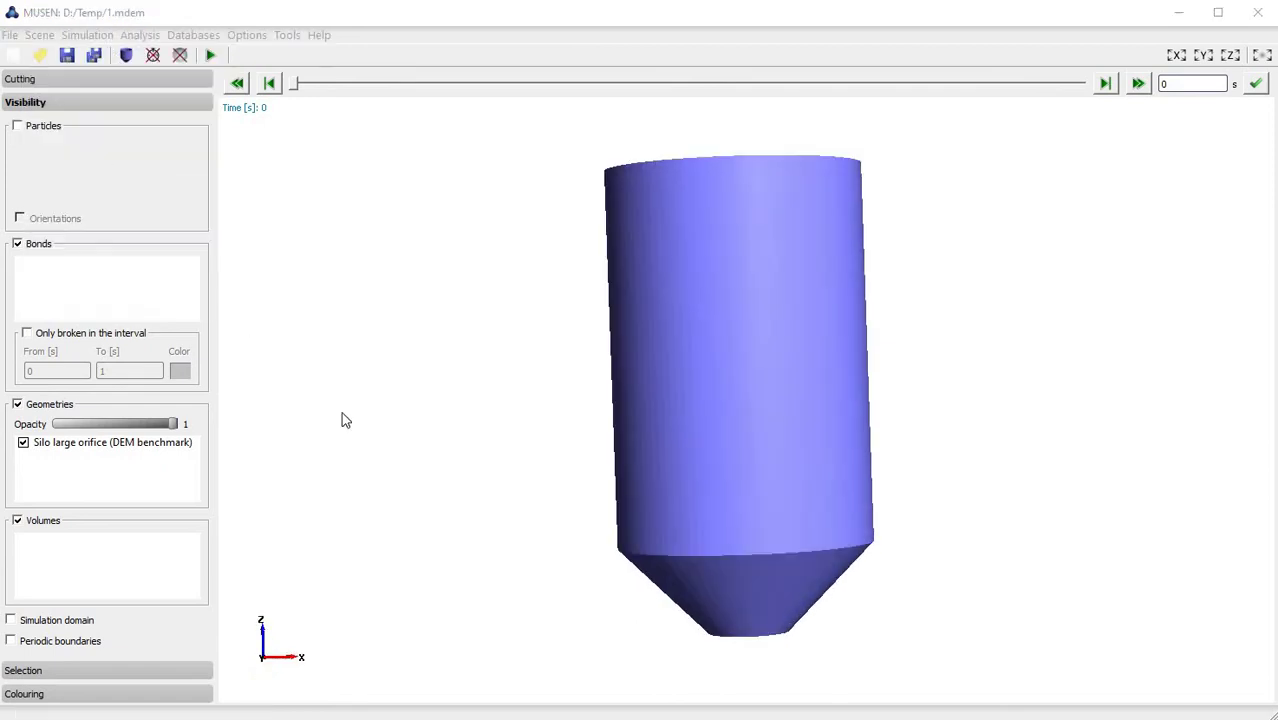
click(445, 545)
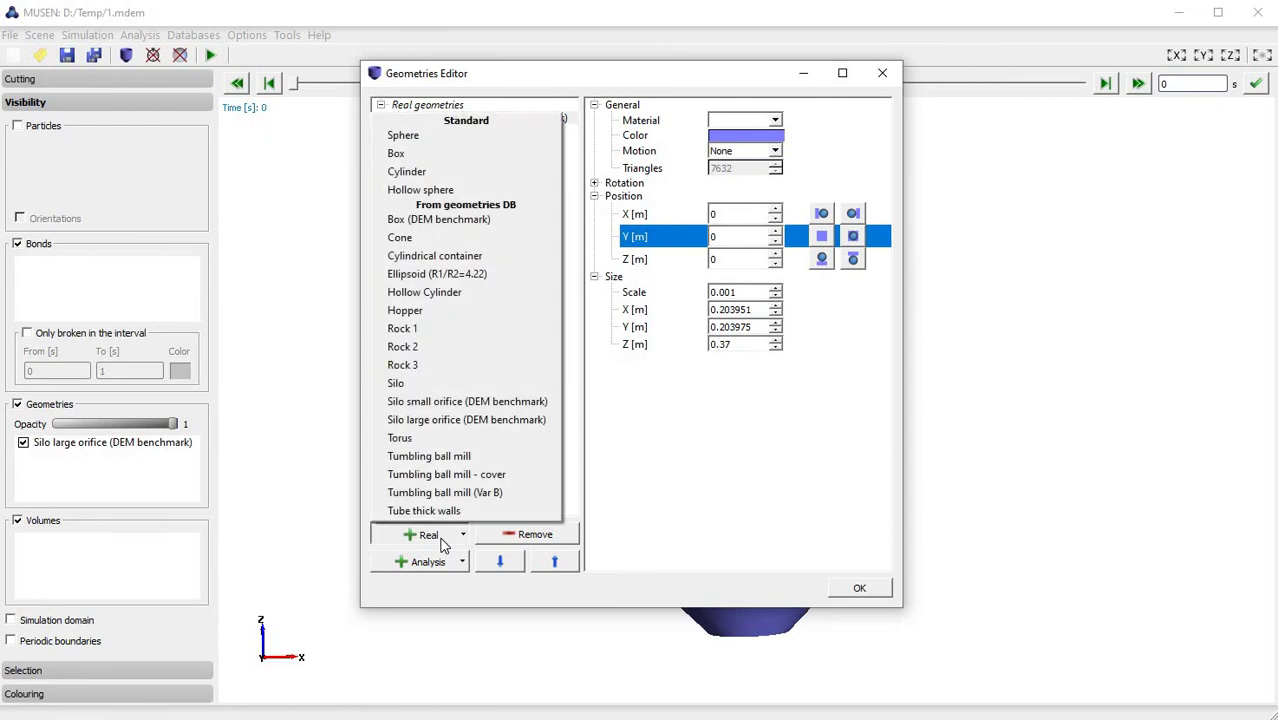
click(441, 155)
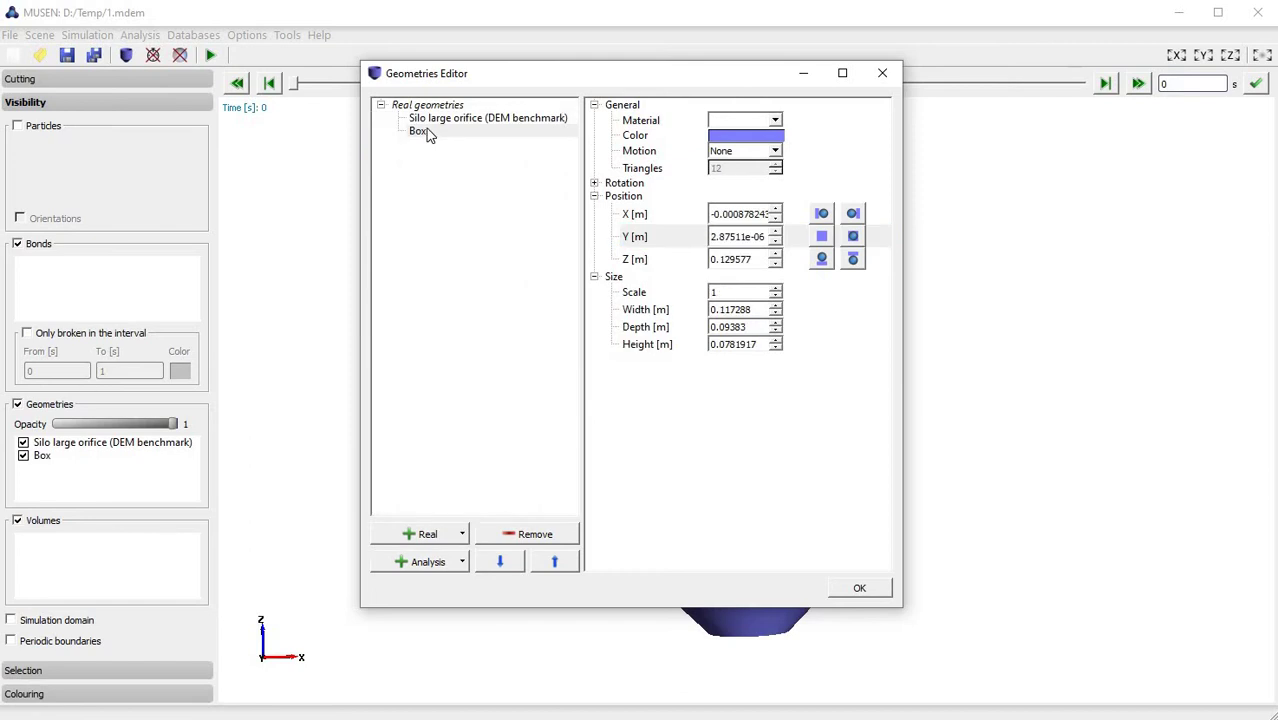
Step: Set the box's width to 0.3 m and its depth to 0.2 m
drag(532, 82, 197, 72)
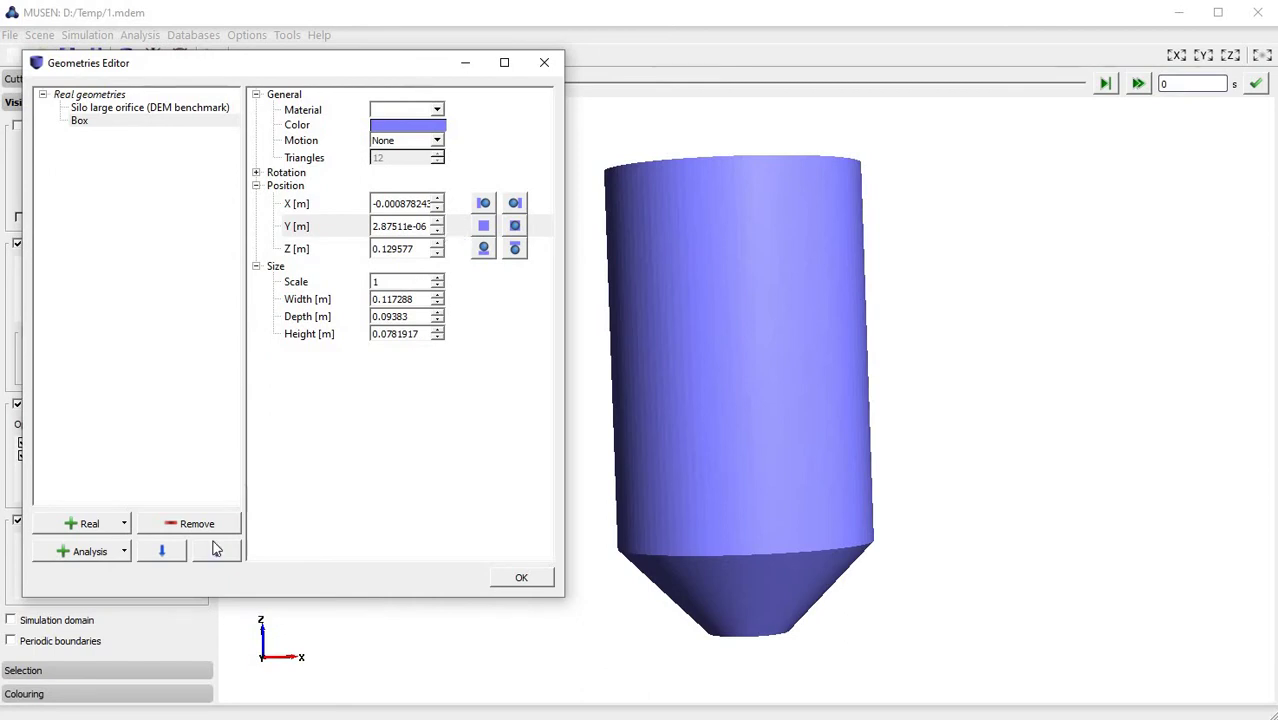
click(424, 299)
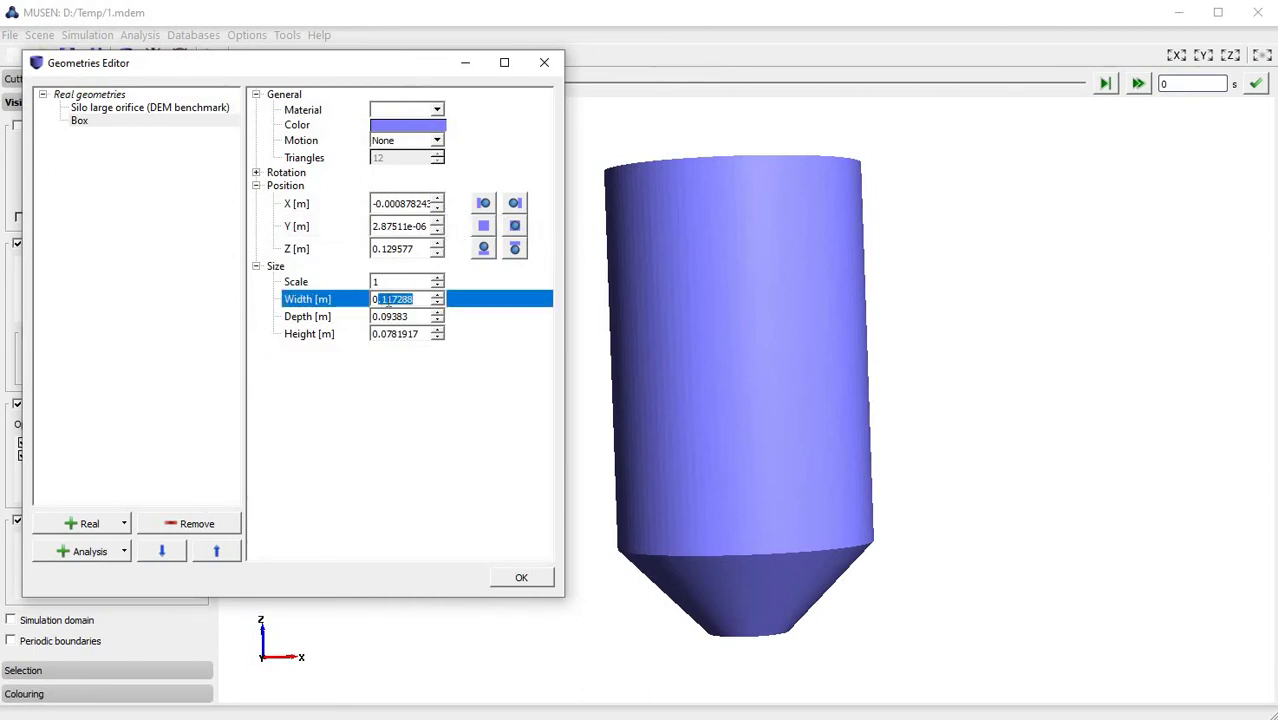
drag(413, 299, 385, 299)
text(3)
click(416, 316)
click(395, 316)
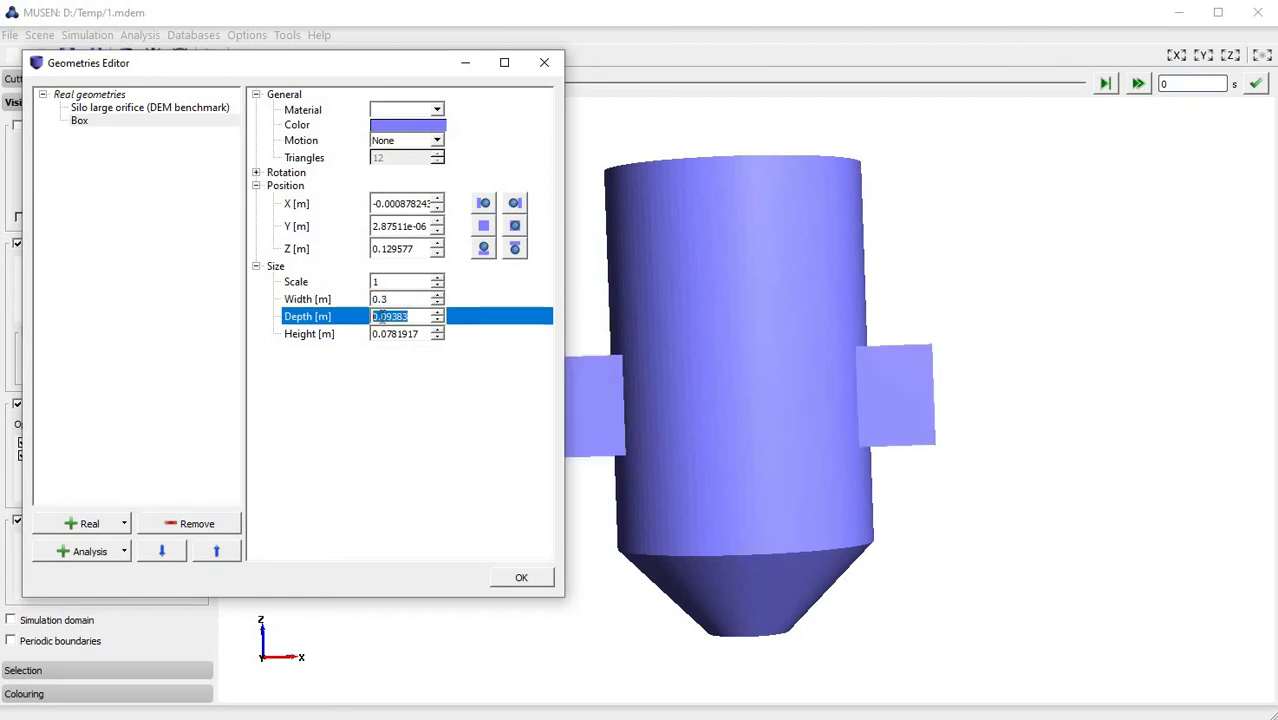
drag(382, 316, 406, 316)
text(2)
click(403, 299)
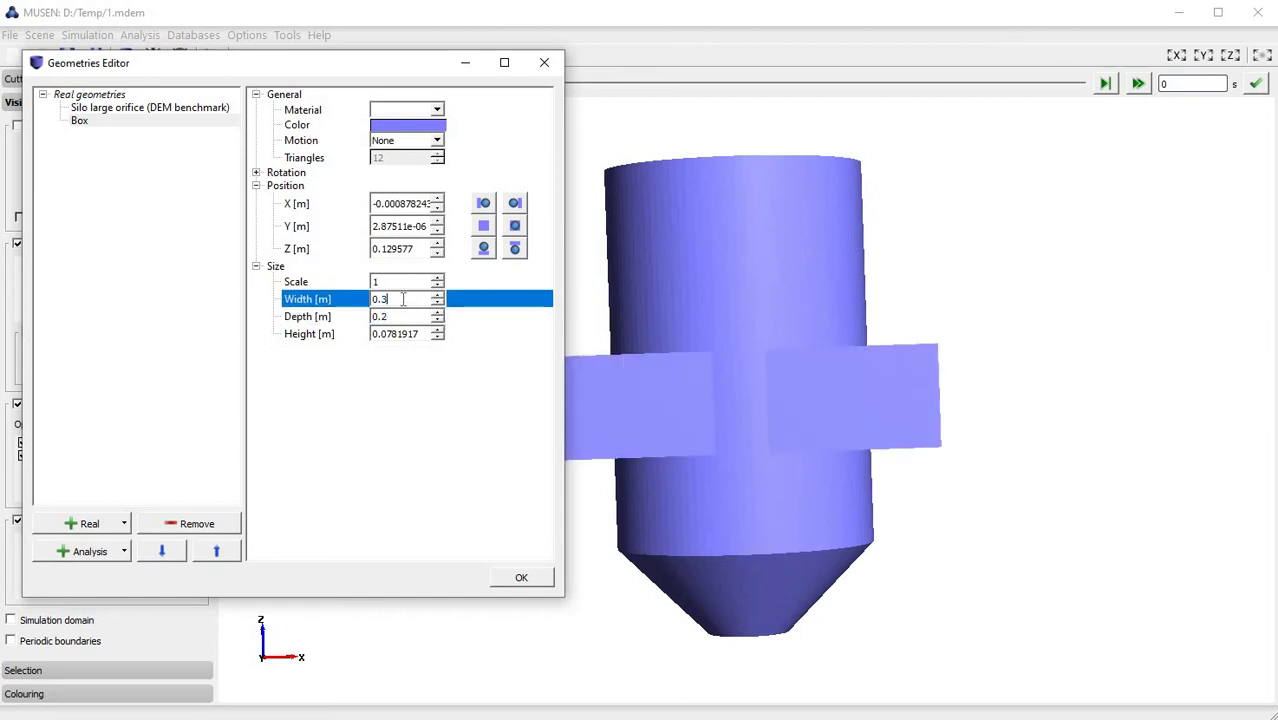
Step: Set the box's height to 0.01 m
click(392, 316)
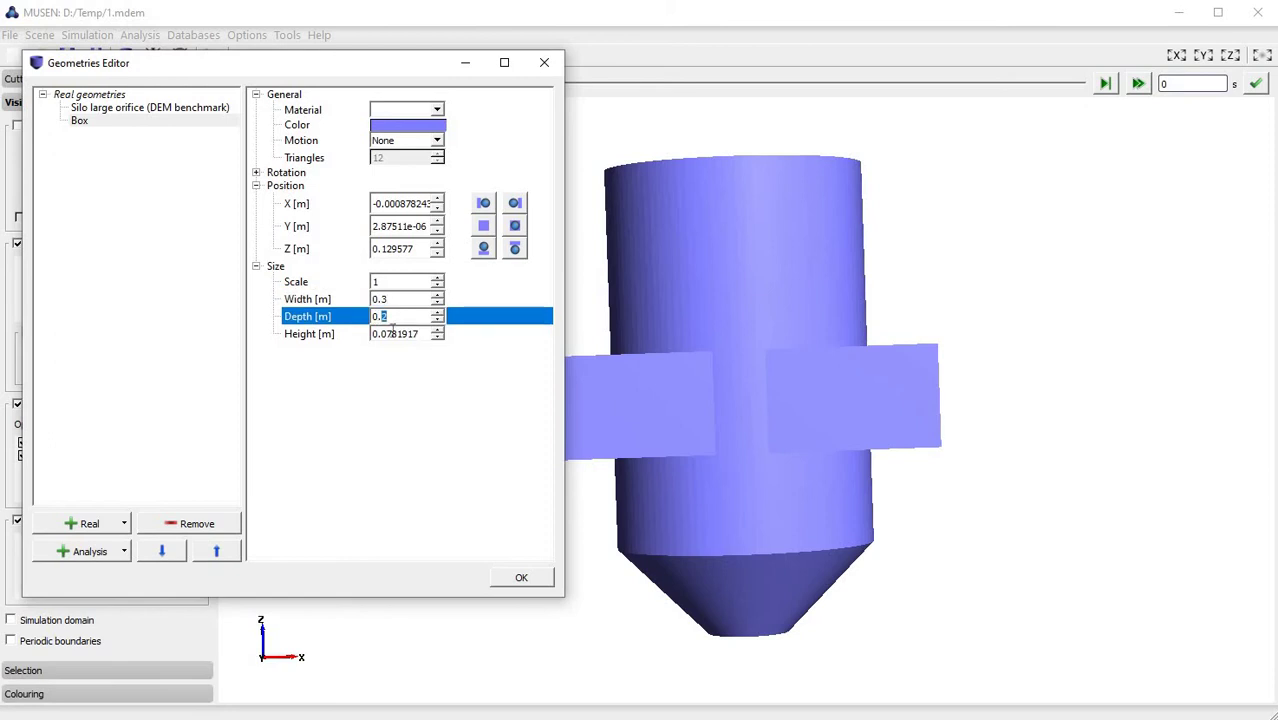
click(392, 331)
drag(391, 333, 385, 333)
text(1)
click(392, 316)
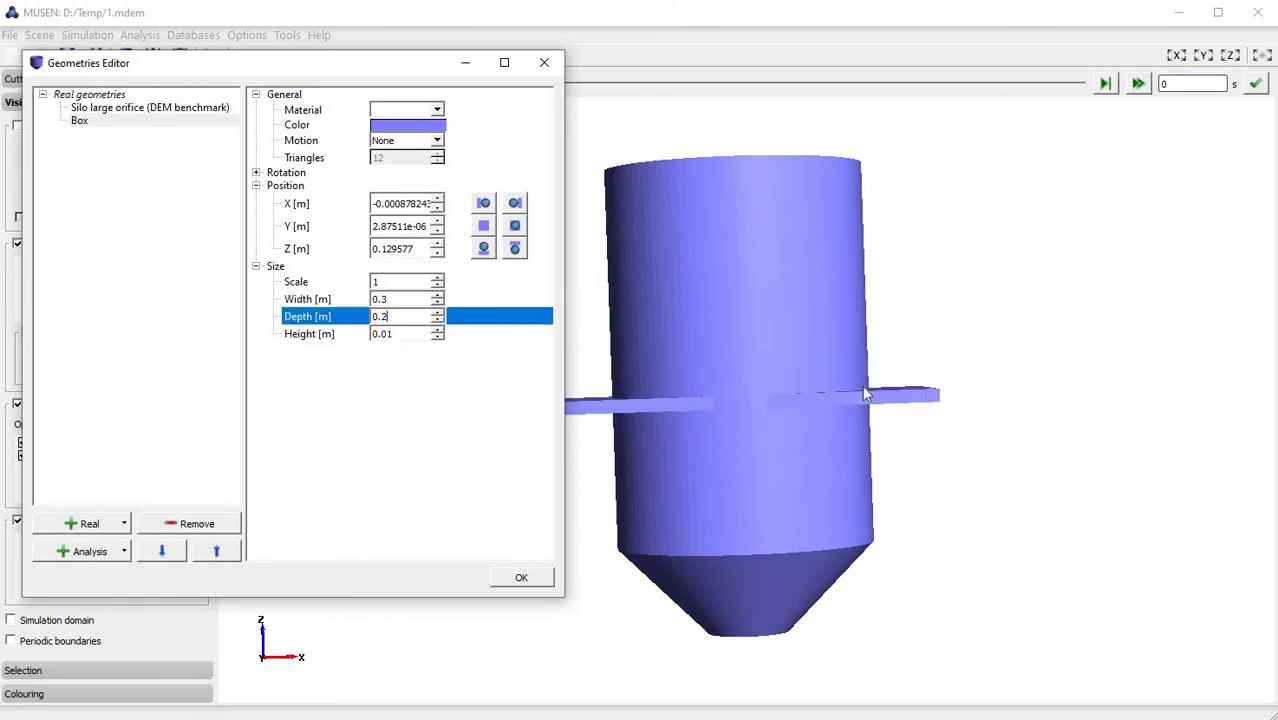
Step: Place the box under the silo outlet at Z -0.06 m, with width and depth of 0.1 m, and accept the geometries
drag(818, 375, 566, 276)
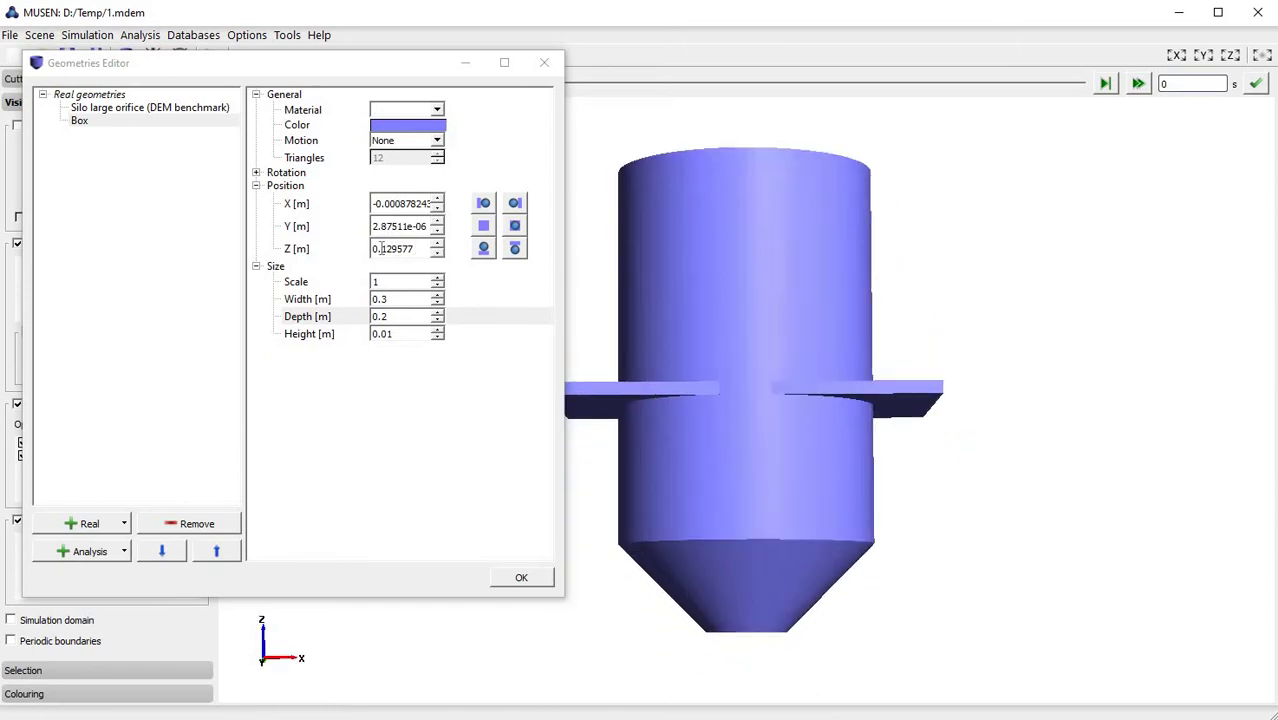
click(370, 248)
key(ctrl+a)
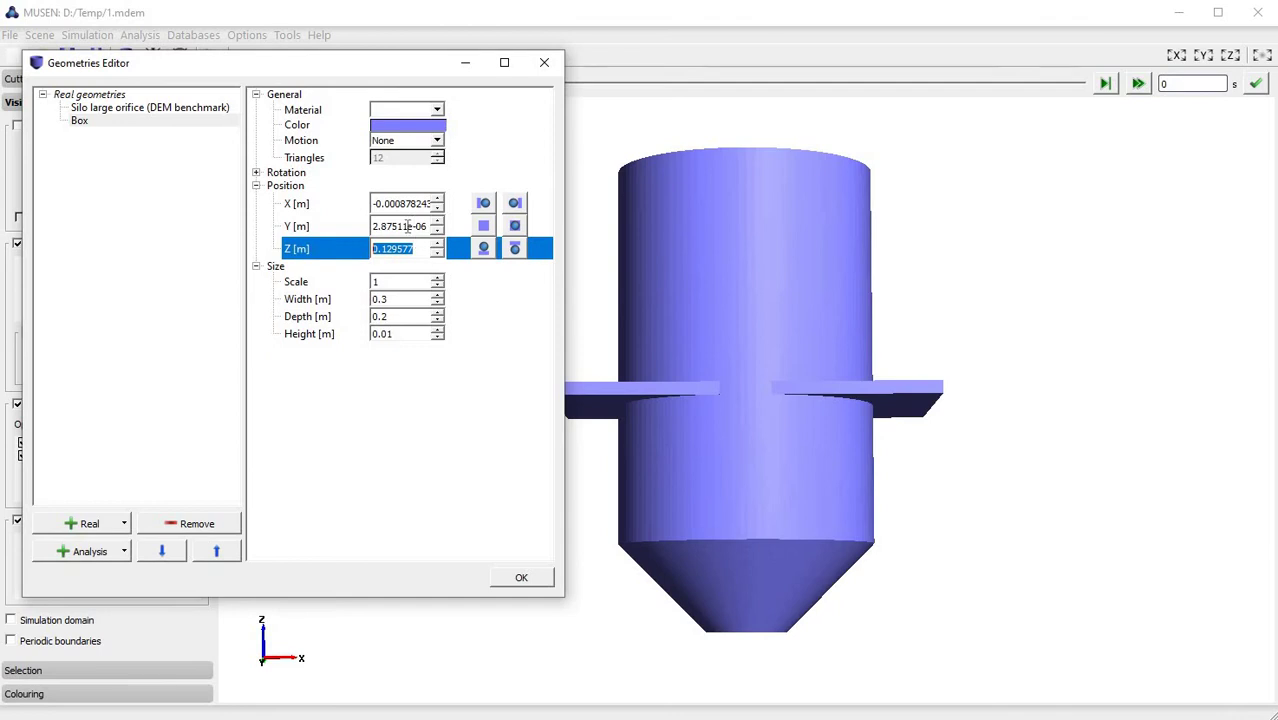
text(0)
key(Return)
click(395, 252)
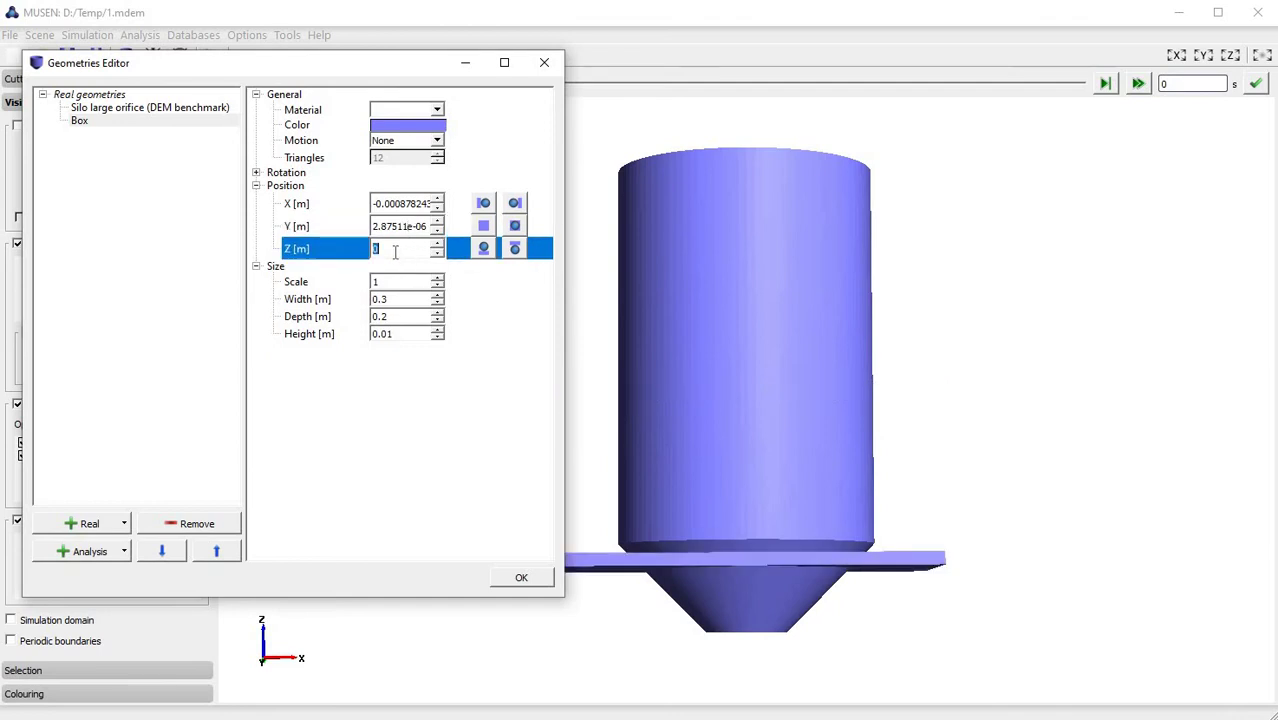
text(-0.1)
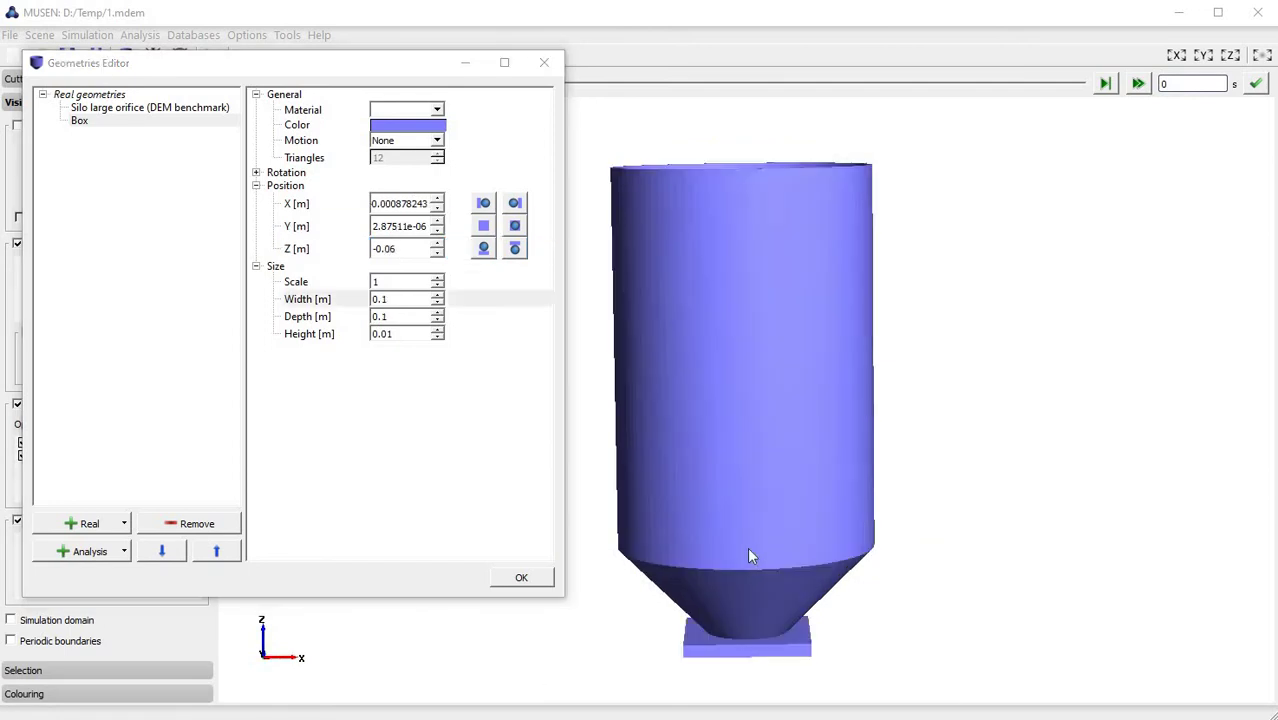
drag(727, 406, 782, 516)
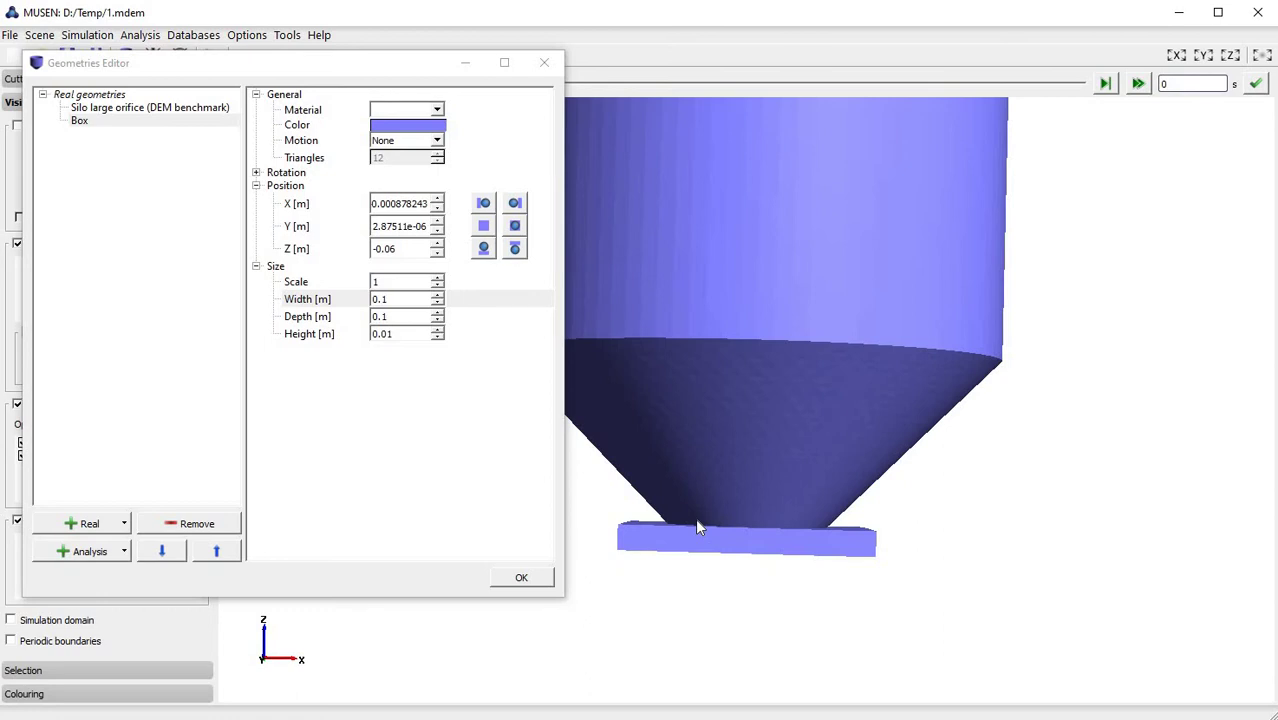
click(521, 578)
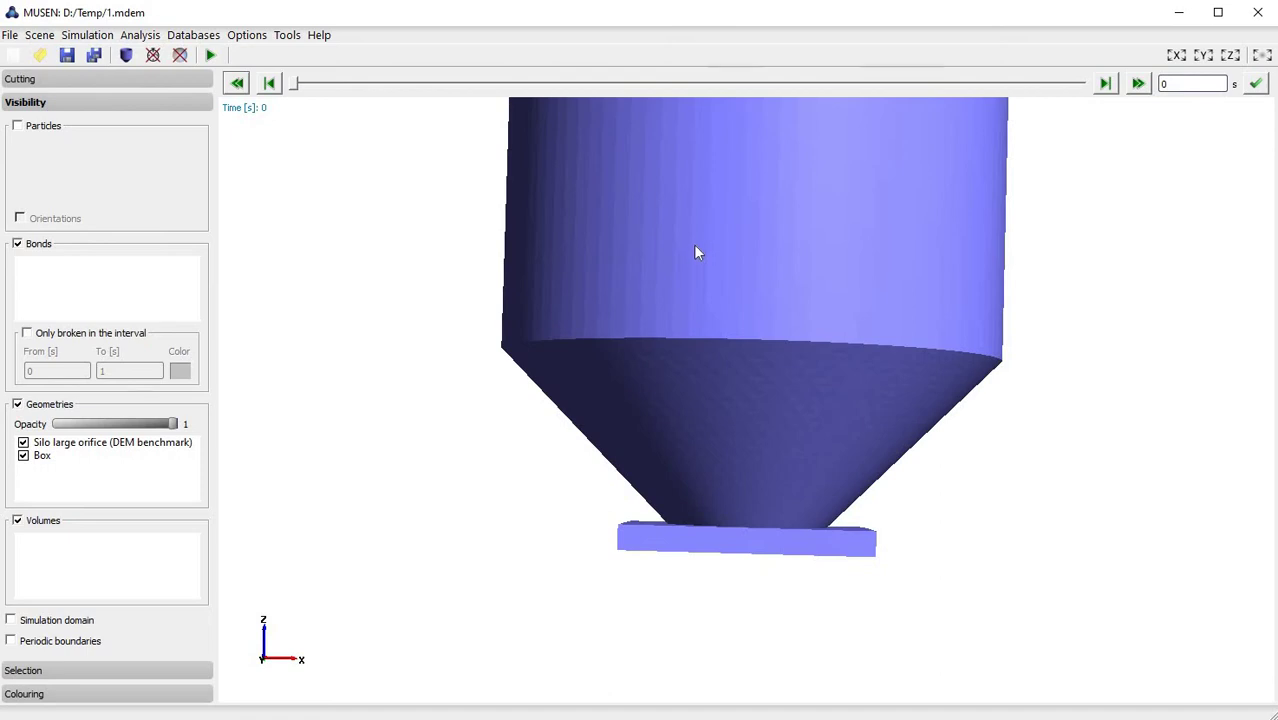
Step: Add a standard Cylinder to the scene as an analysis volume
scroll(697, 253, down, 5)
drag(739, 602, 771, 501)
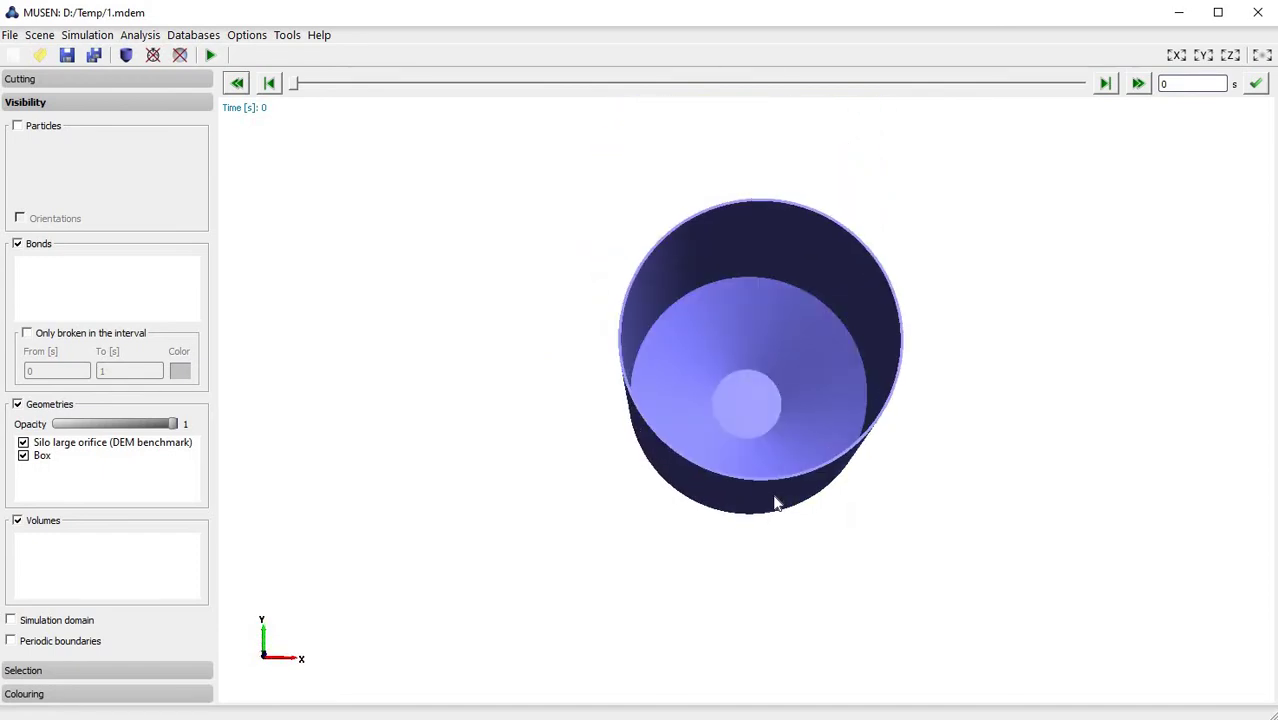
click(40, 35)
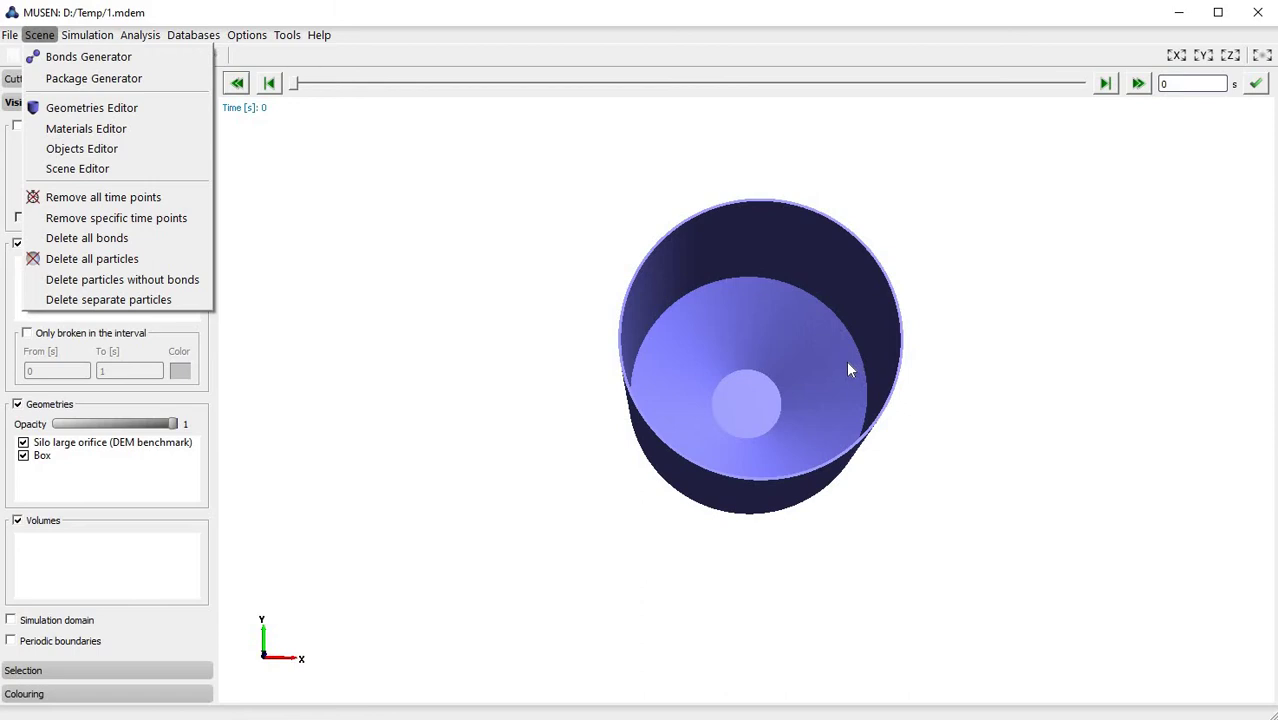
click(114, 108)
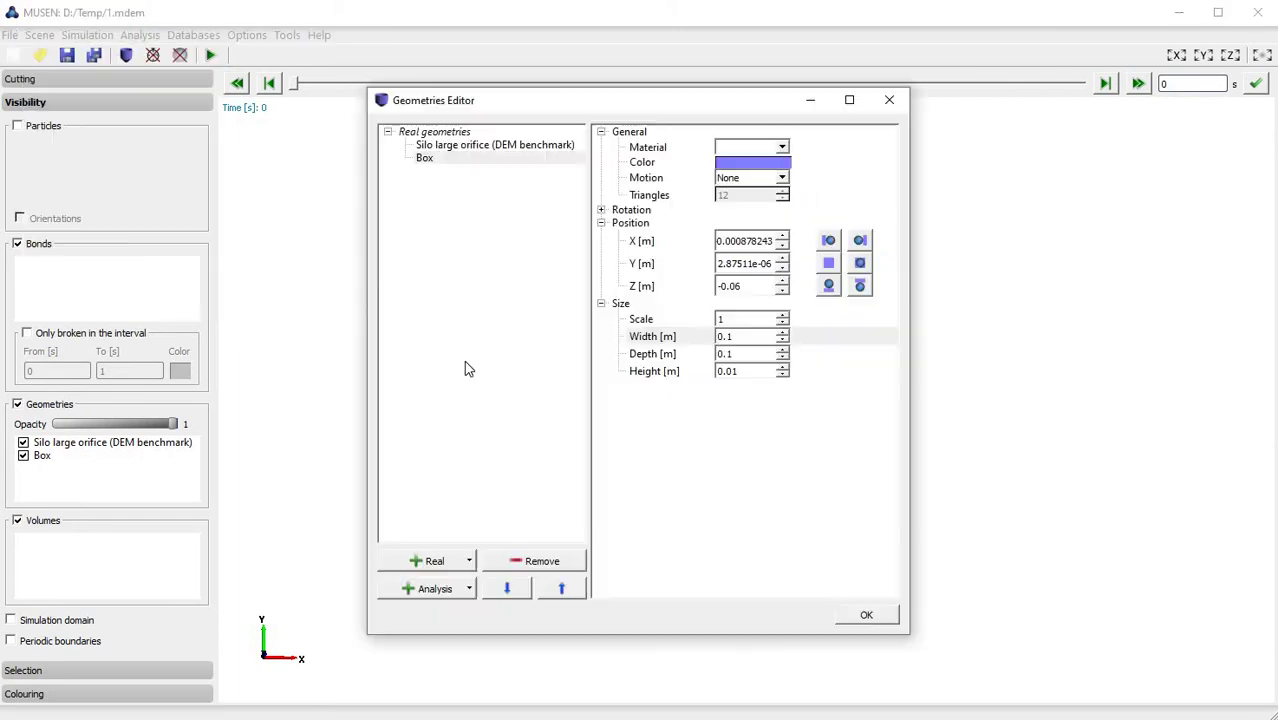
click(464, 592)
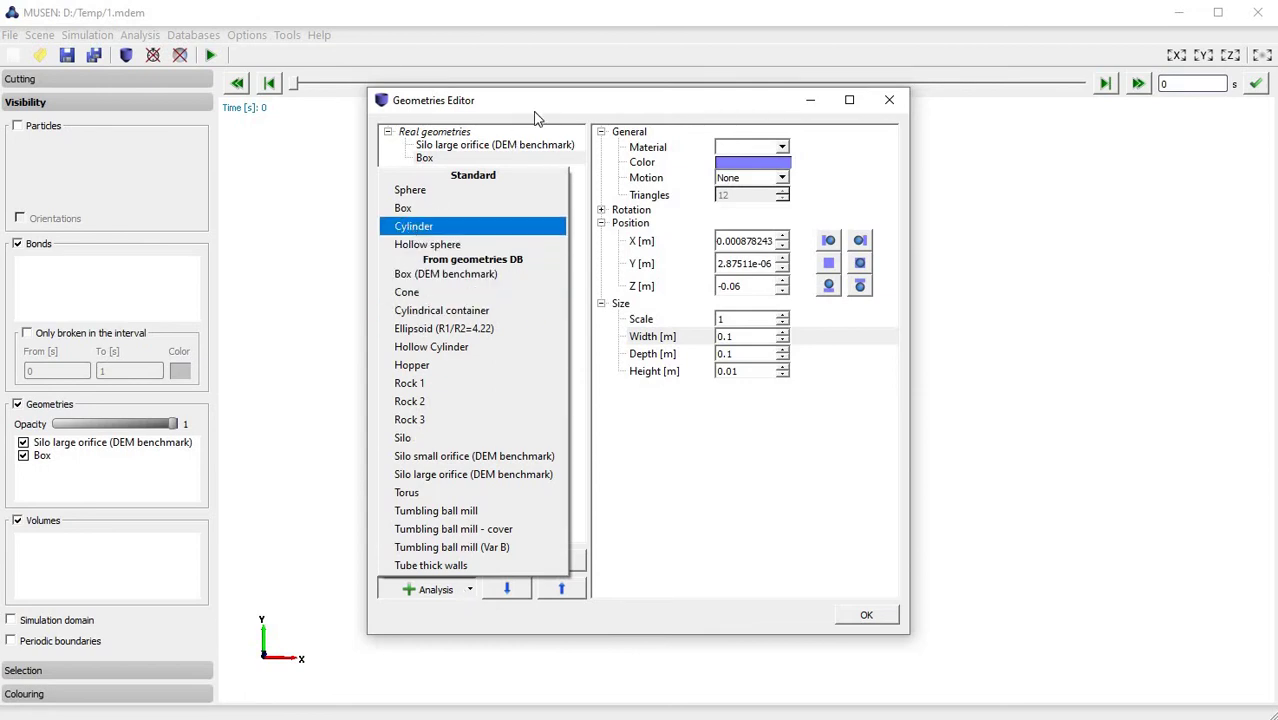
key(Return)
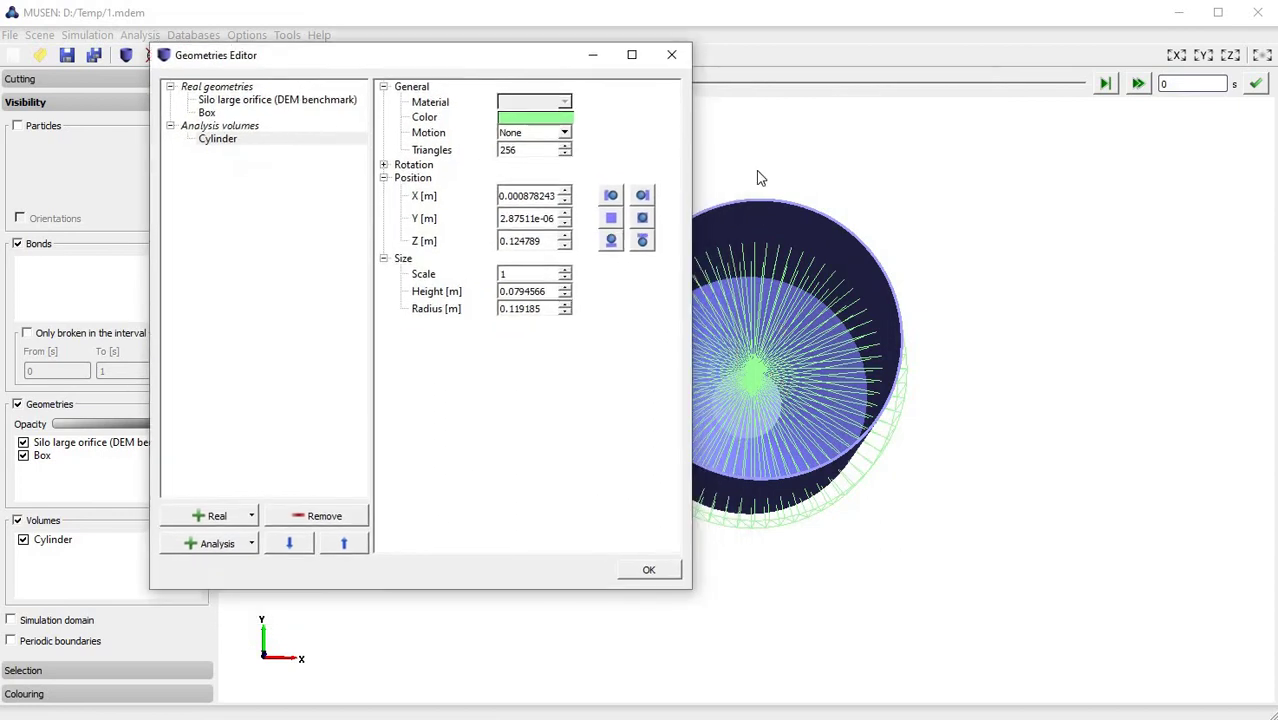
Step: Fit the analysis cylinder inside the silo with height 0.3 m, radius 0.095 m and Z position 0.17 m, and close the geometries editor
drag(757, 178, 935, 655)
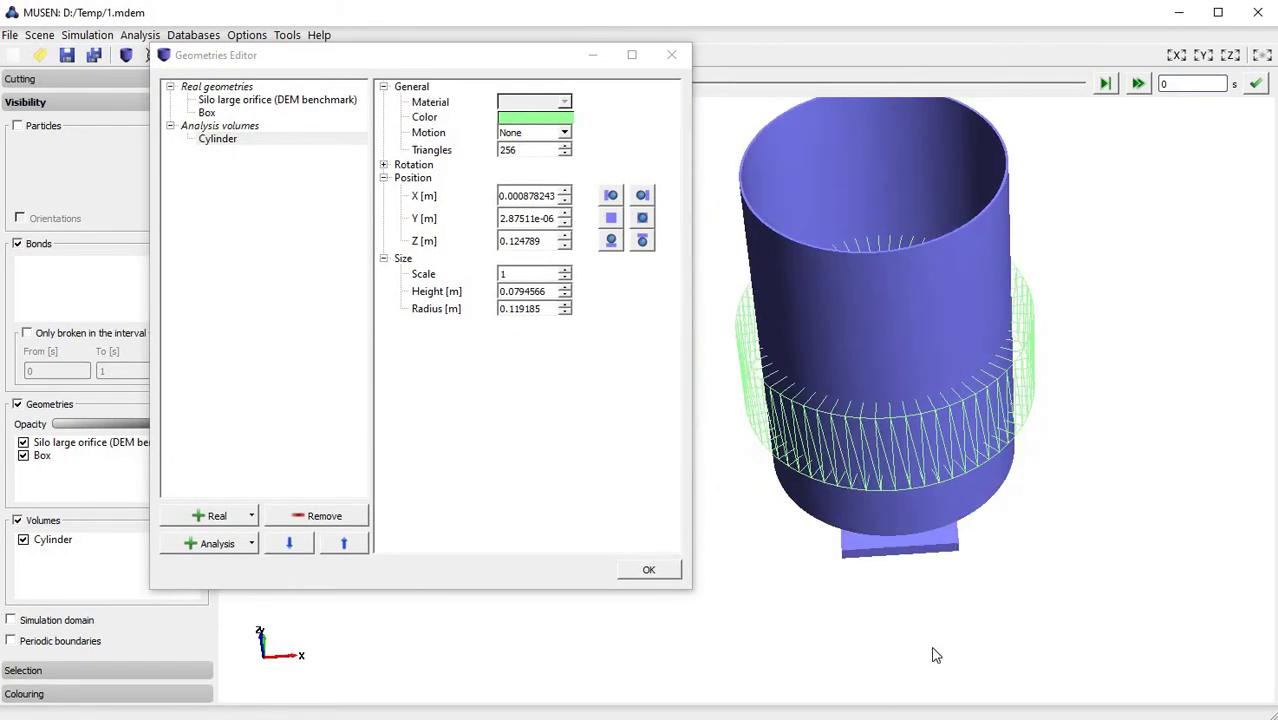
drag(918, 378, 555, 289)
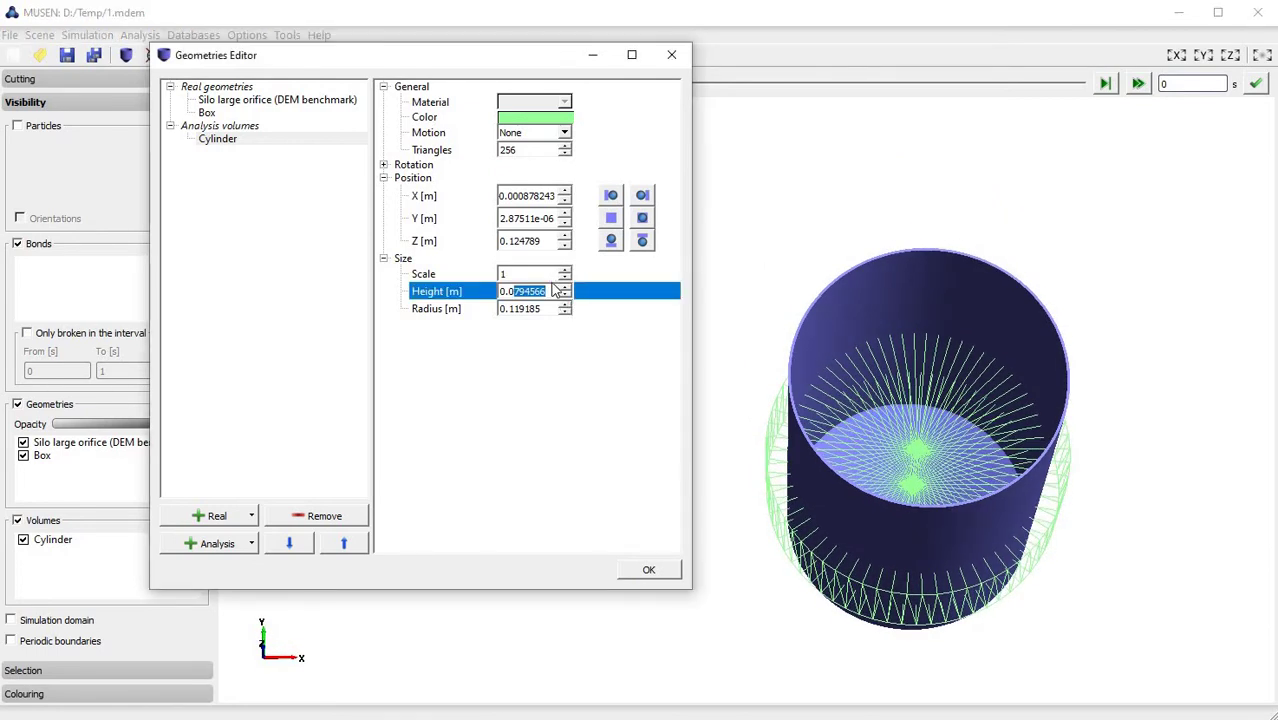
text(6)
key(Return)
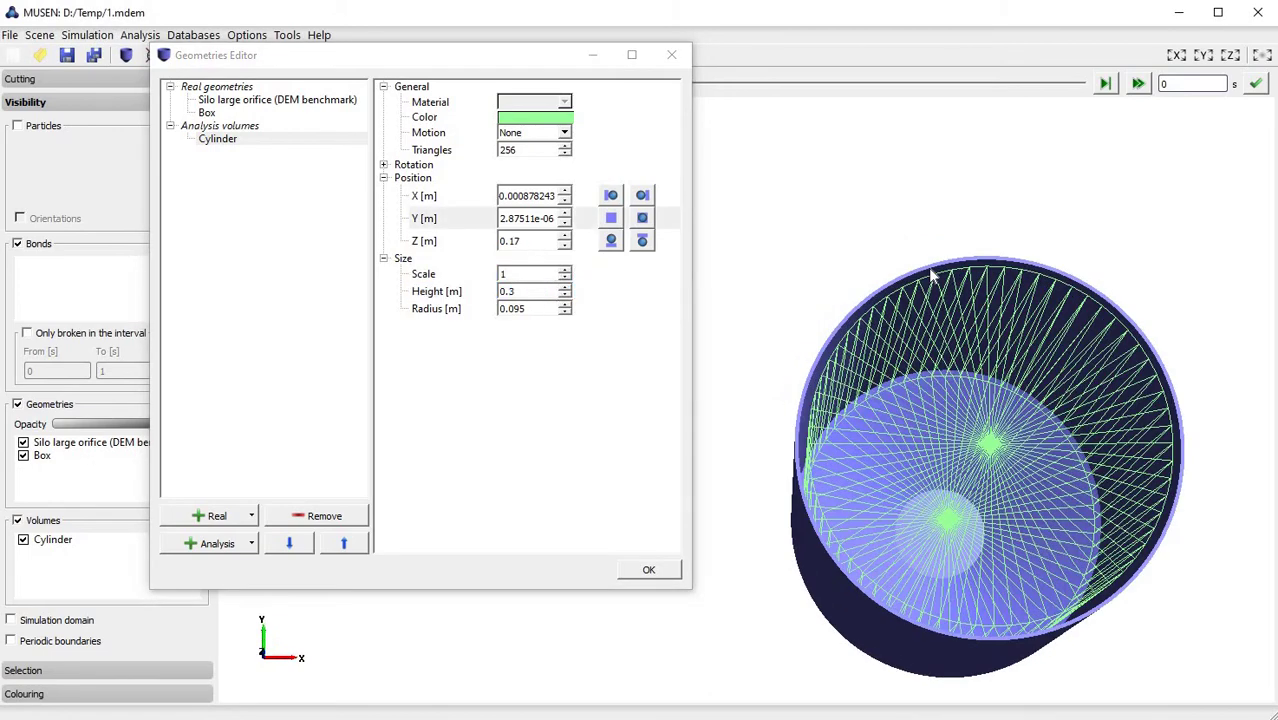
drag(955, 320, 941, 566)
drag(945, 385, 737, 190)
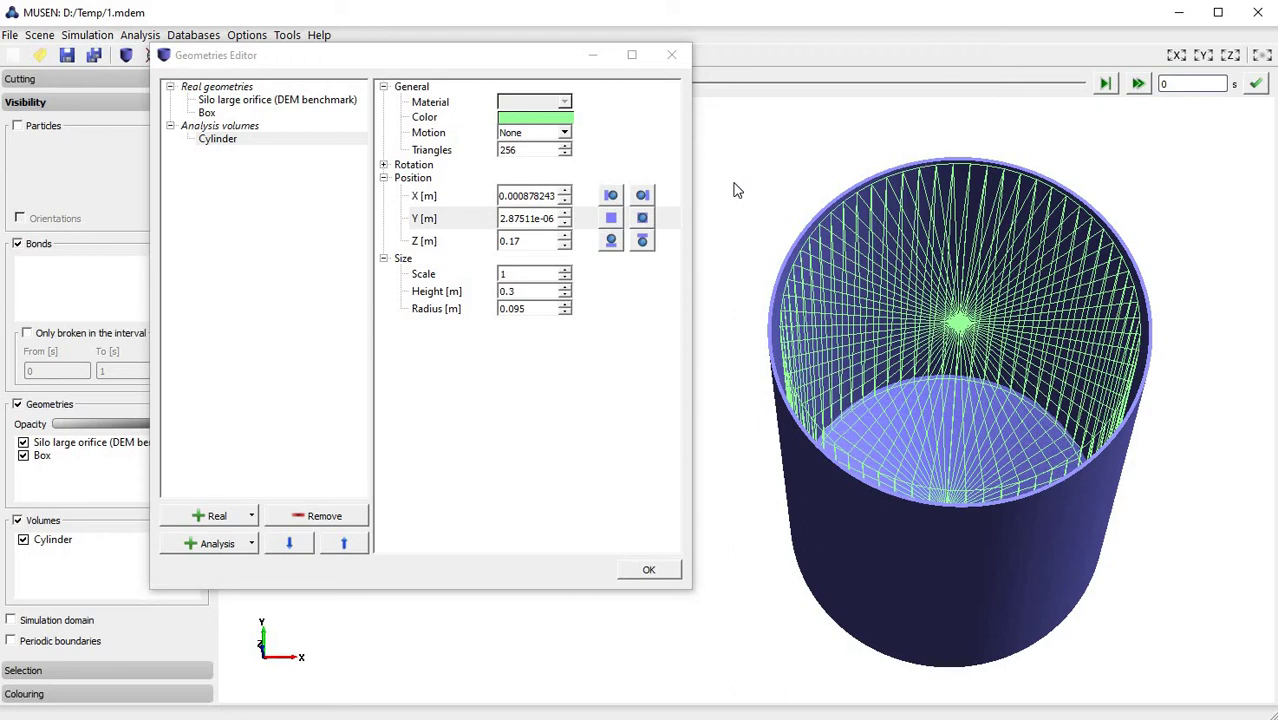
click(672, 55)
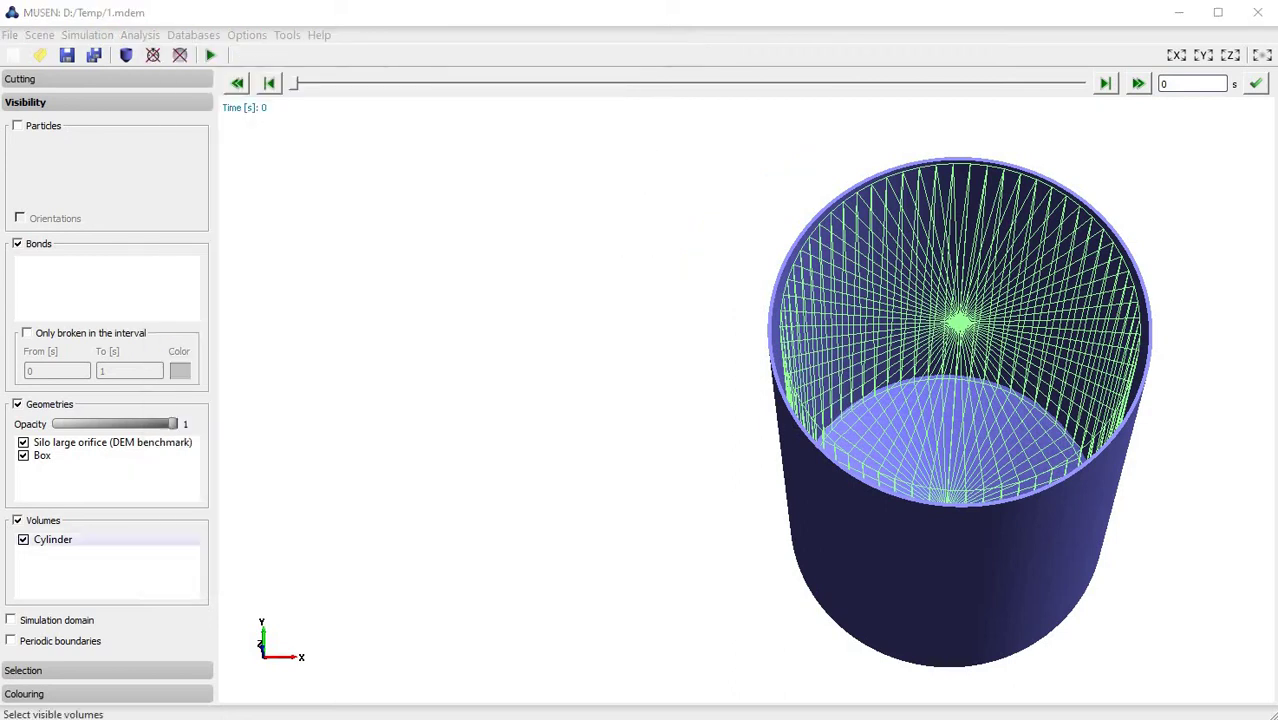
Step: Set the Polymer compound's density to 2000 kg/m3 in the global materials database
click(193, 35)
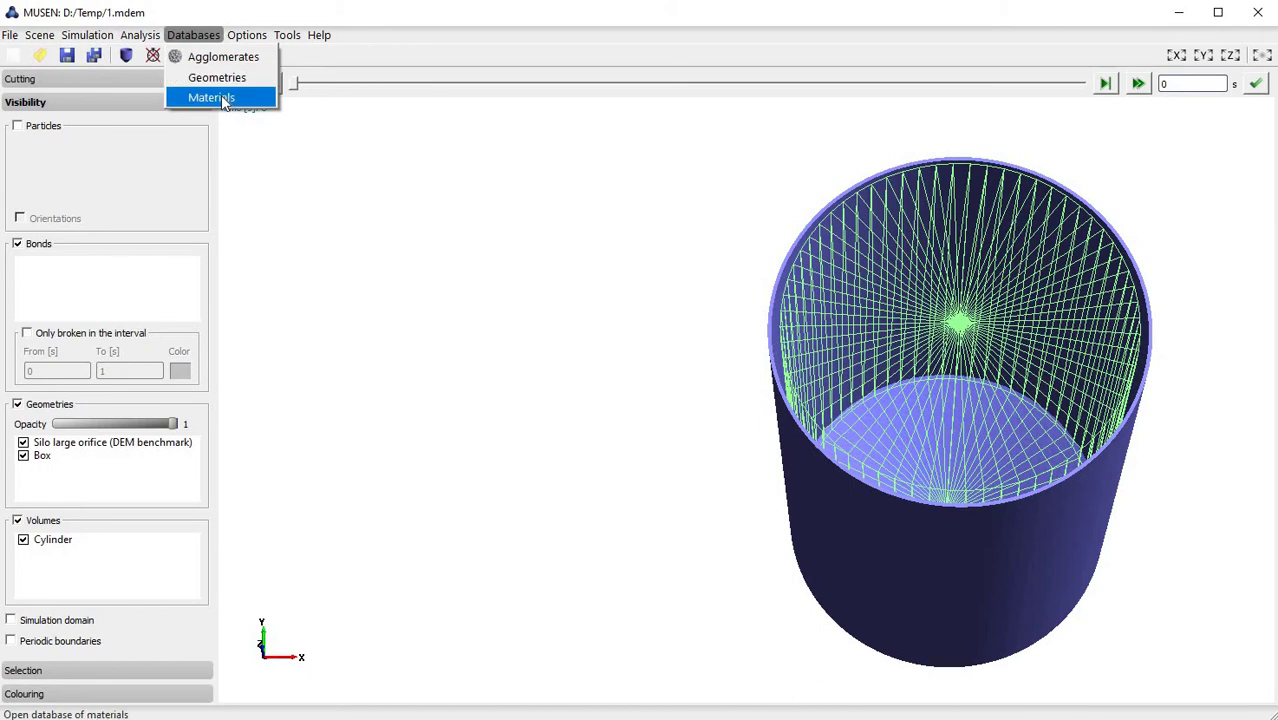
click(225, 100)
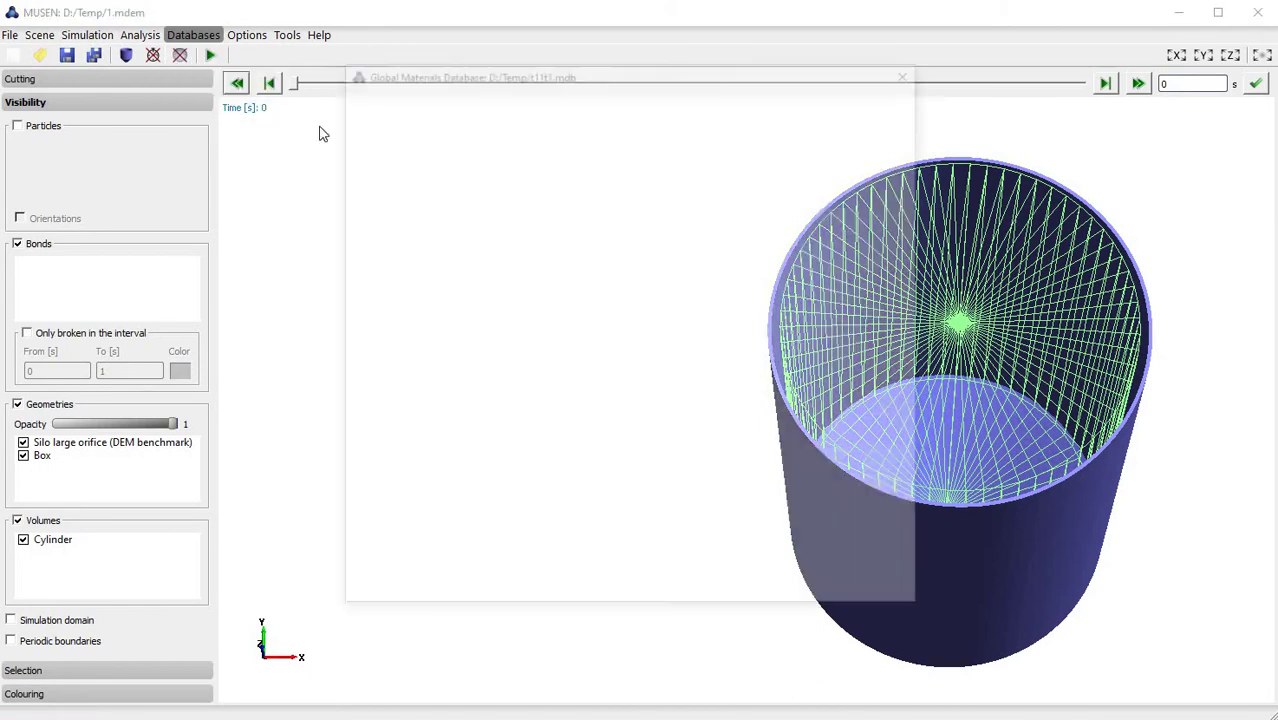
click(350, 150)
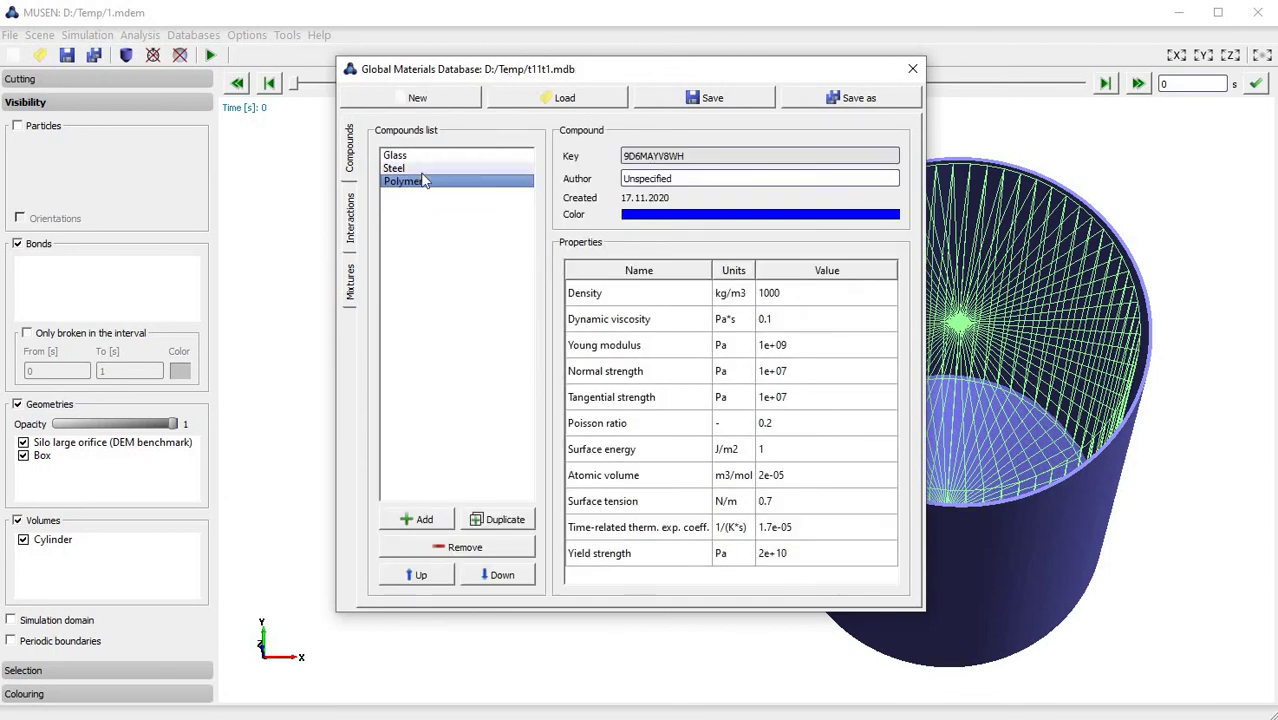
click(789, 299)
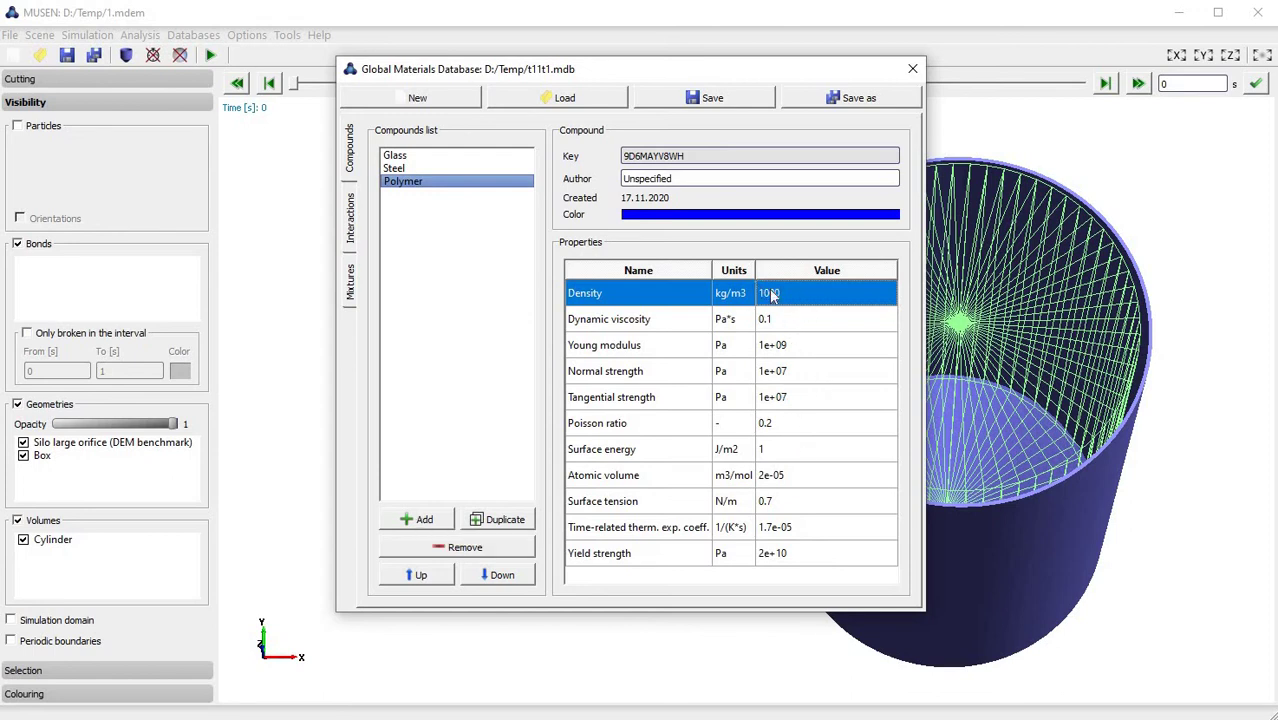
double_click(867, 290)
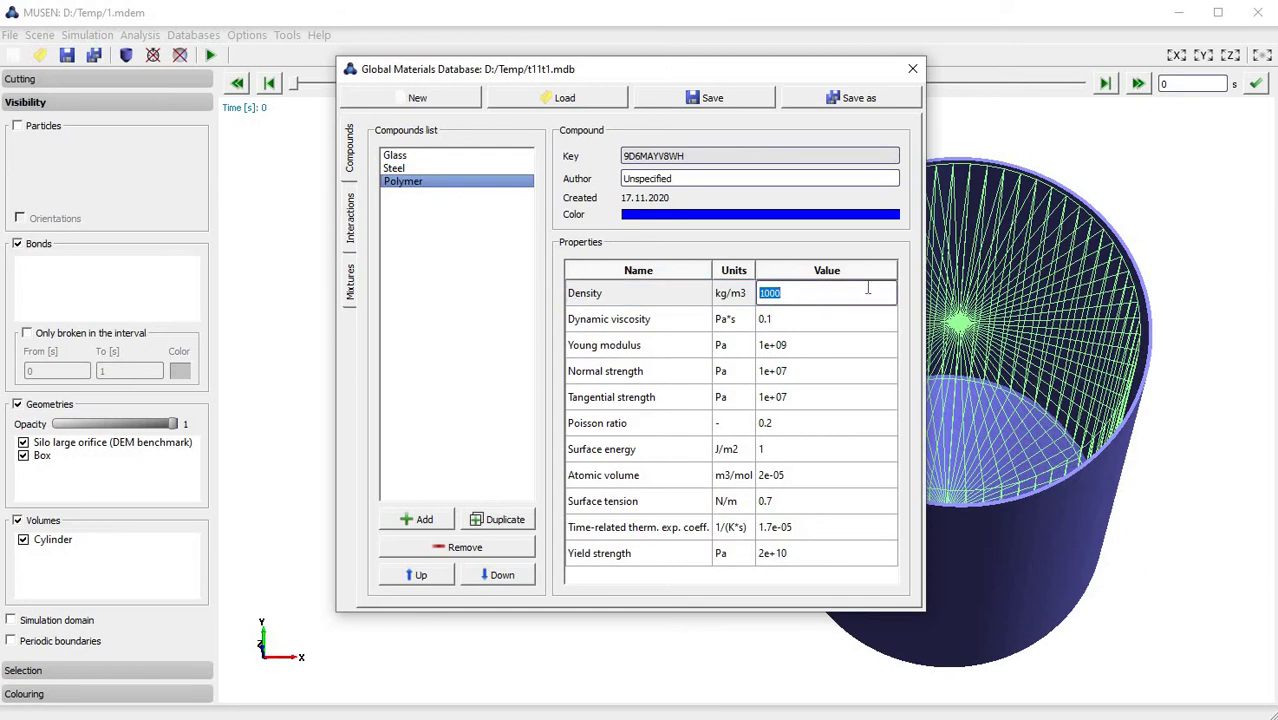
text(2000)
key(Return)
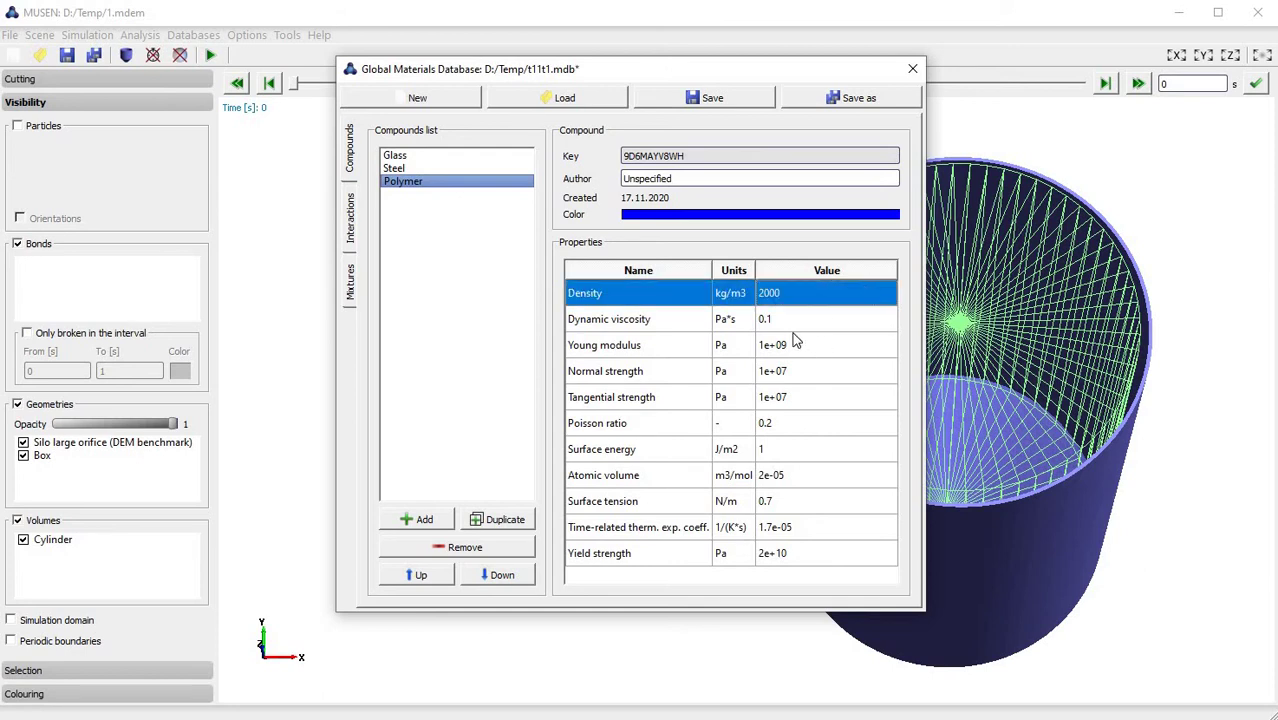
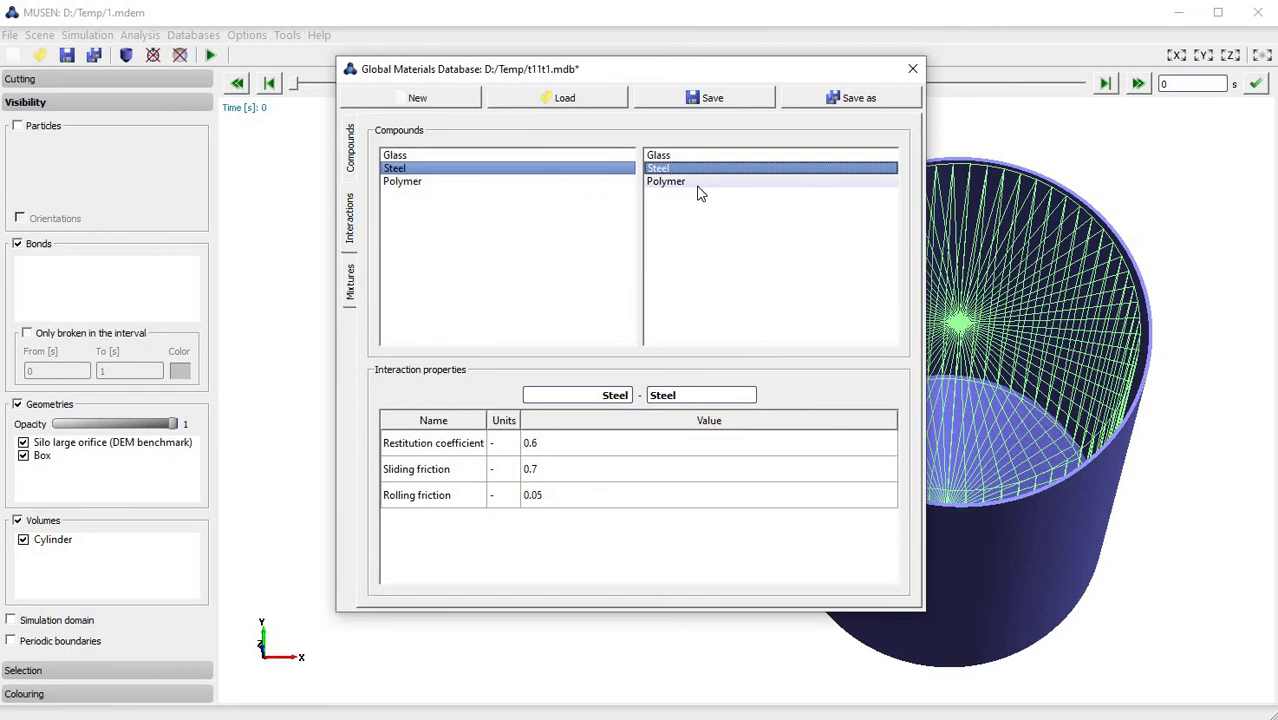
Step: Review the interaction properties of the Glass–Steel and Polymer–Polymer pairs in the materials database
click(552, 157)
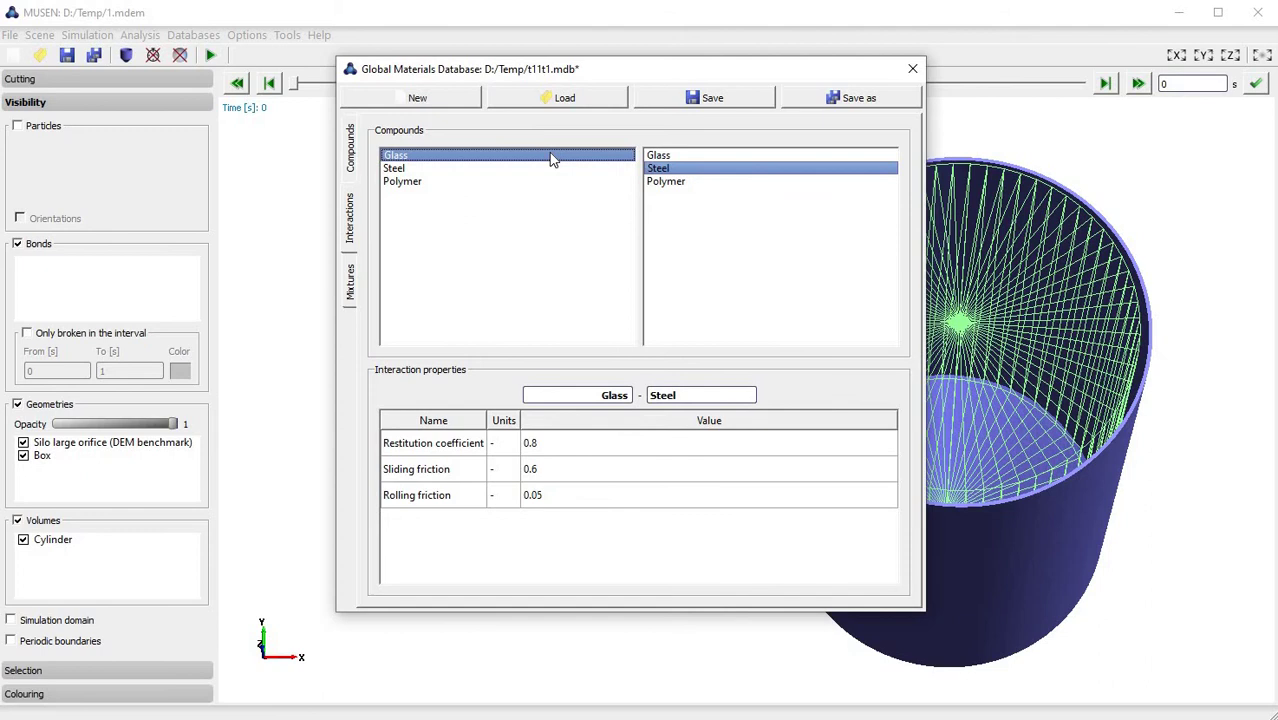
click(505, 181)
click(670, 181)
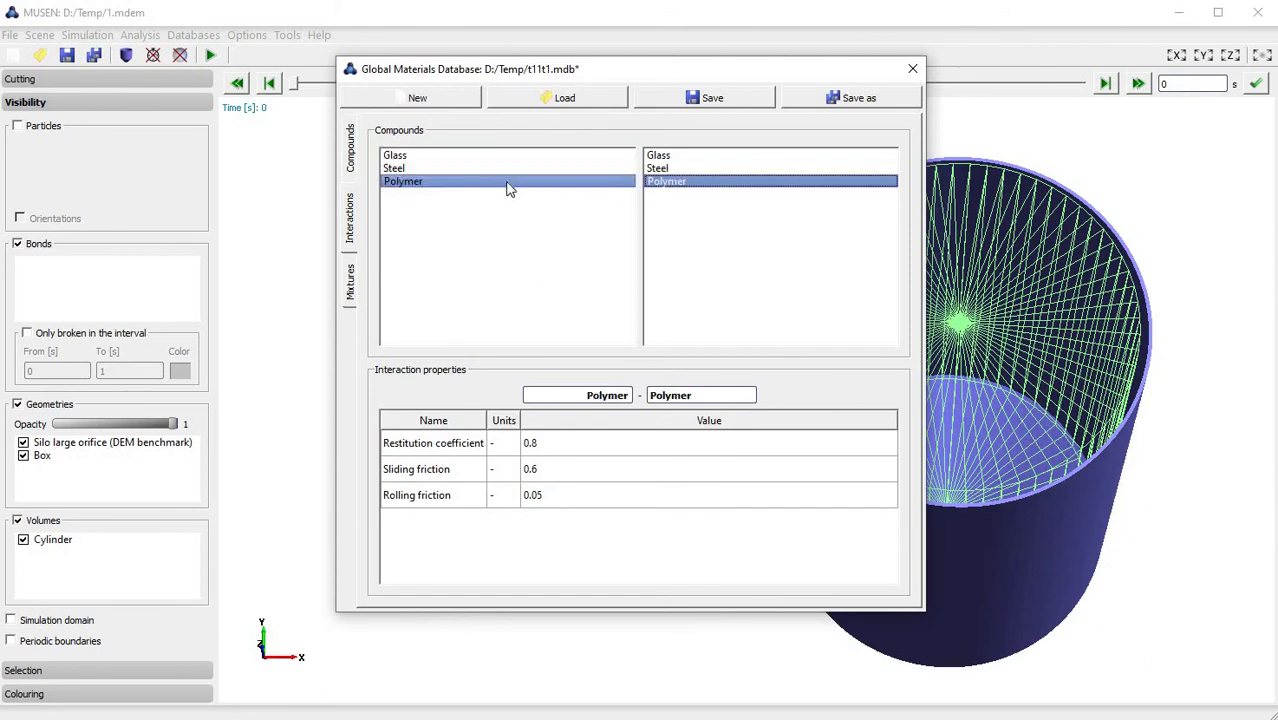
Step: Add a new mixture to the materials database and name it MixNew
click(350, 285)
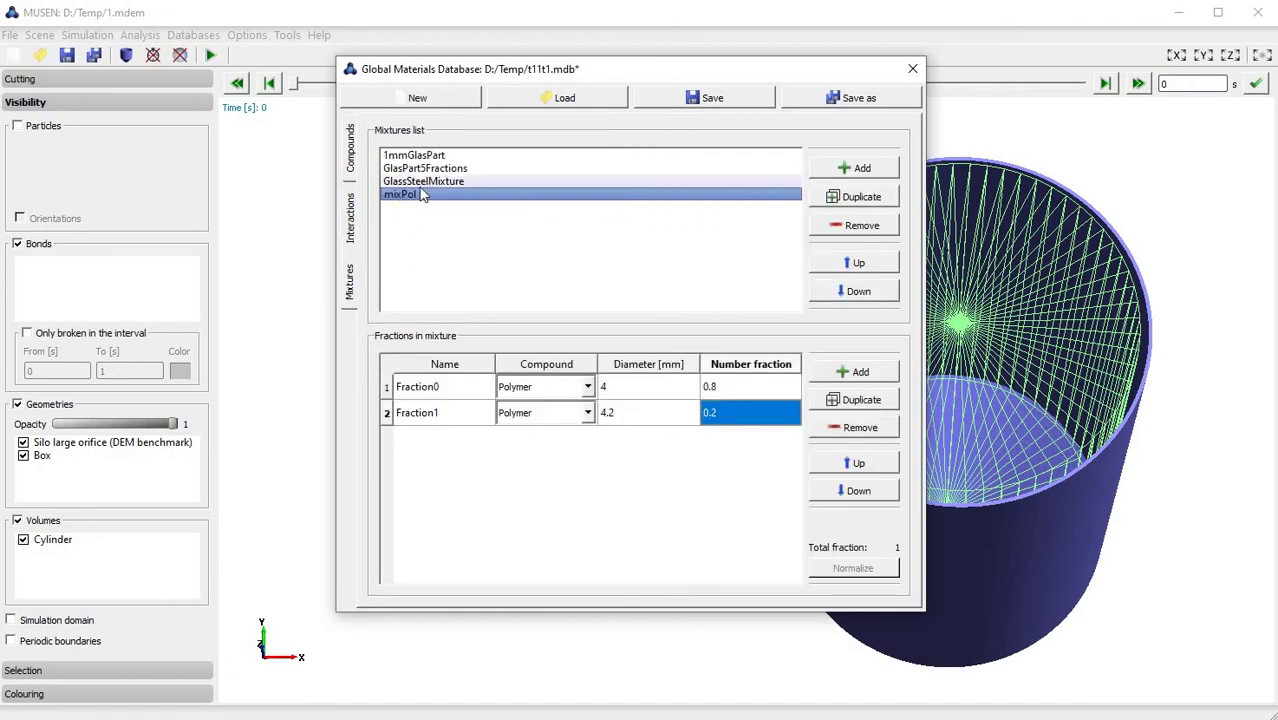
click(844, 168)
click(446, 207)
double_click(450, 209)
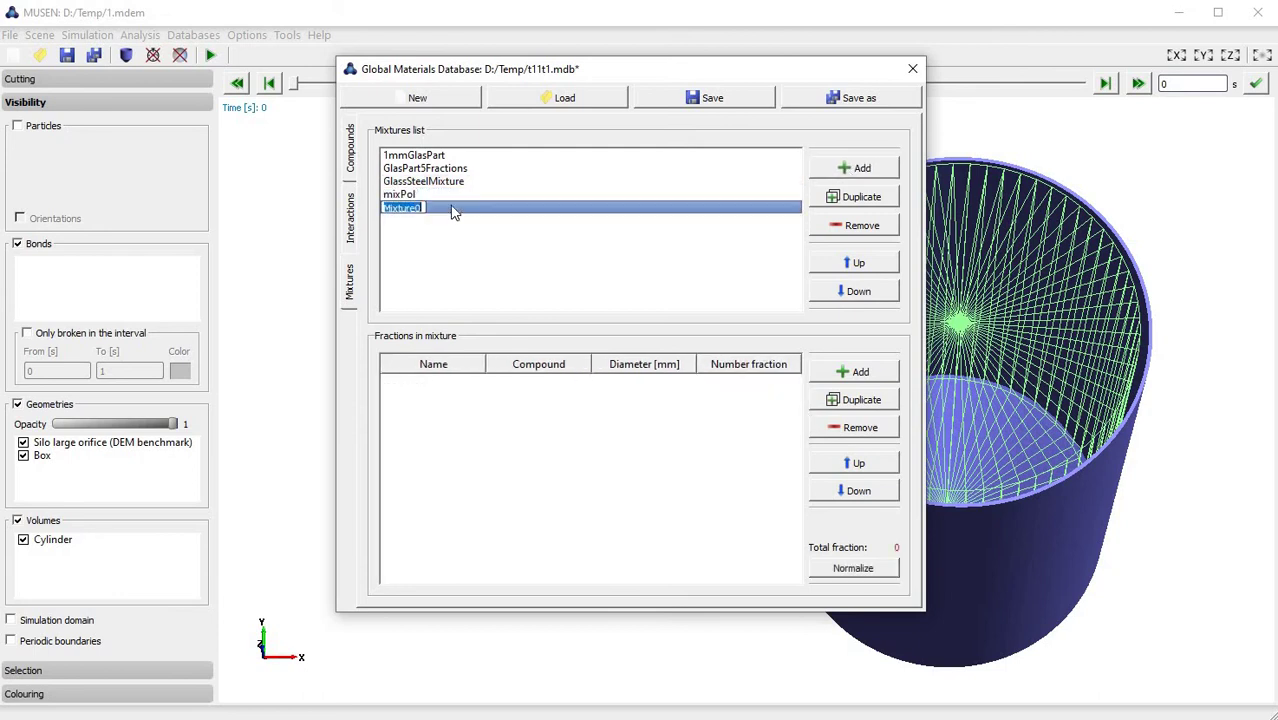
text(MixNew)
key(Return)
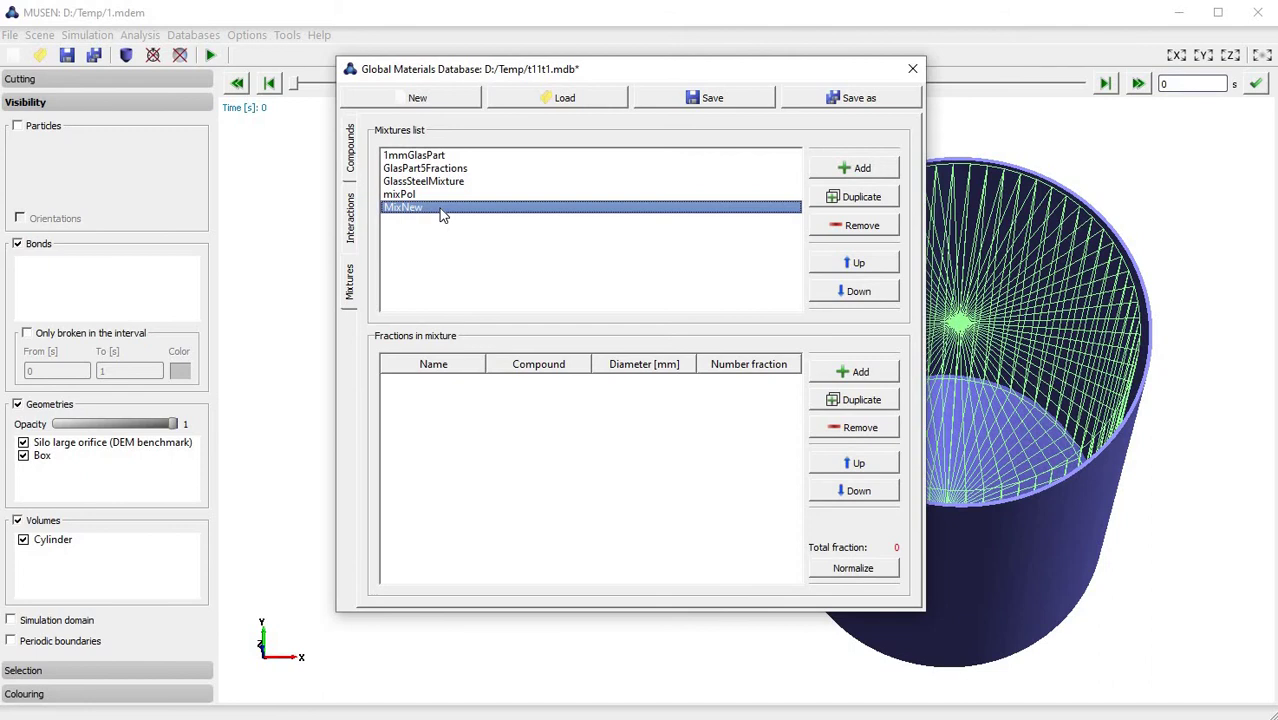
Step: Add two fractions to the MixNew mixture and assign the Polymer compound to both
click(847, 377)
click(847, 377)
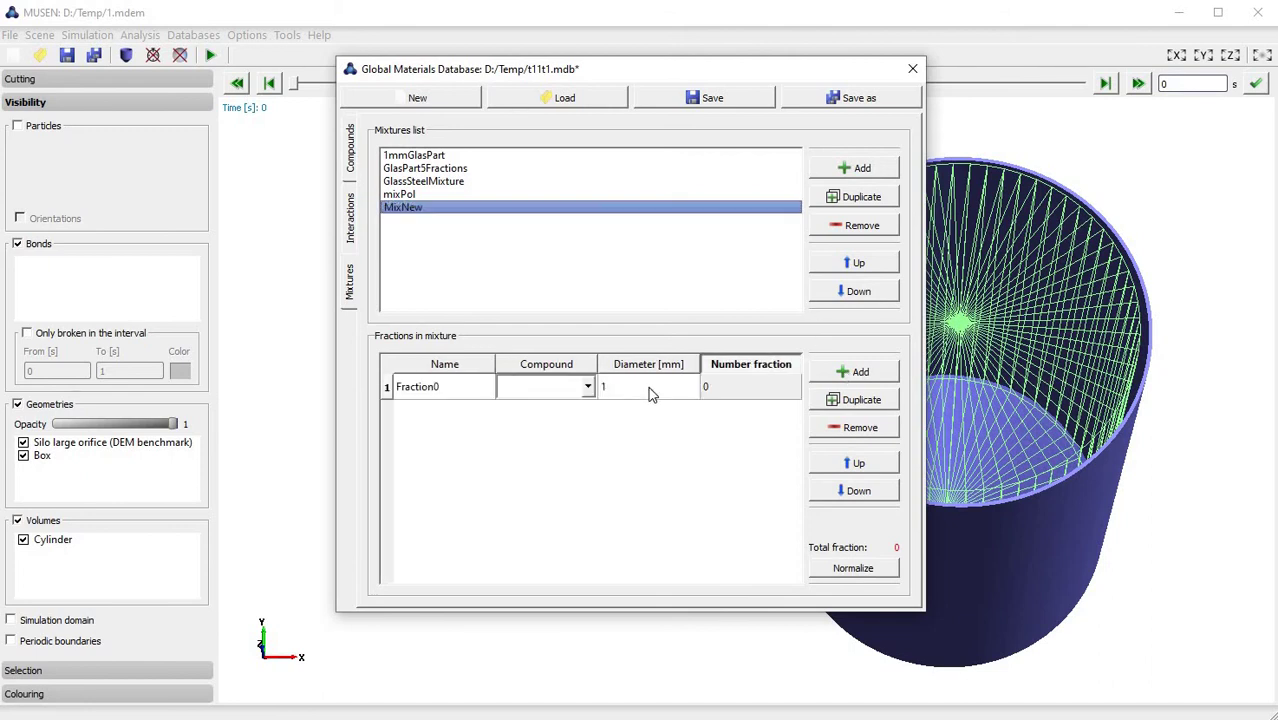
click(590, 391)
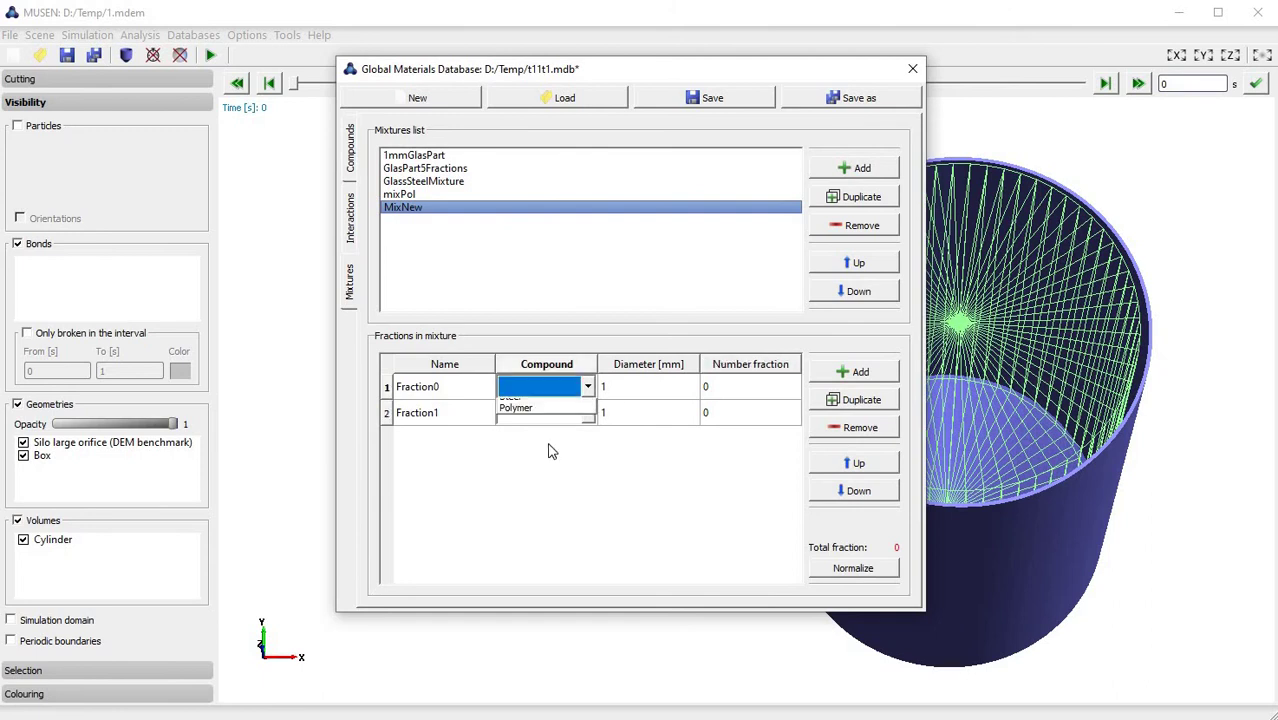
click(577, 430)
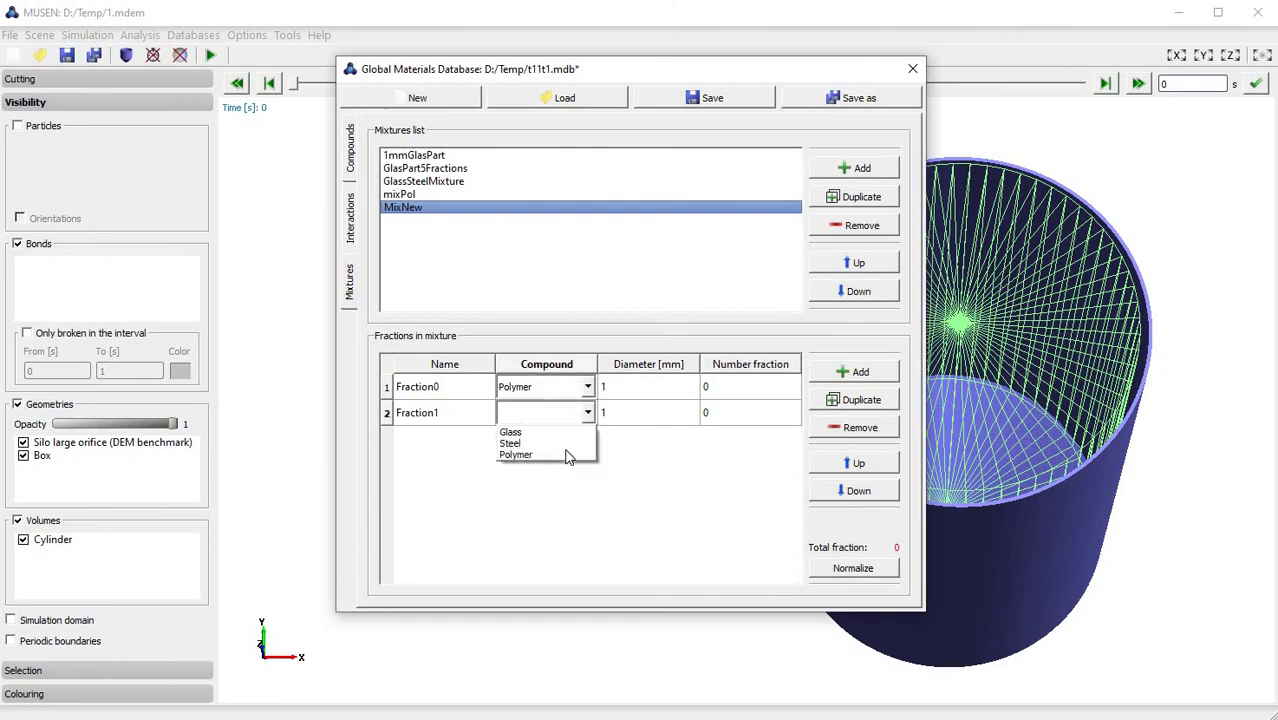
Step: Set the particle diameters in MixNew to 4.1 mm for the first fraction and 4.2 mm for the second
click(650, 382)
click(648, 388)
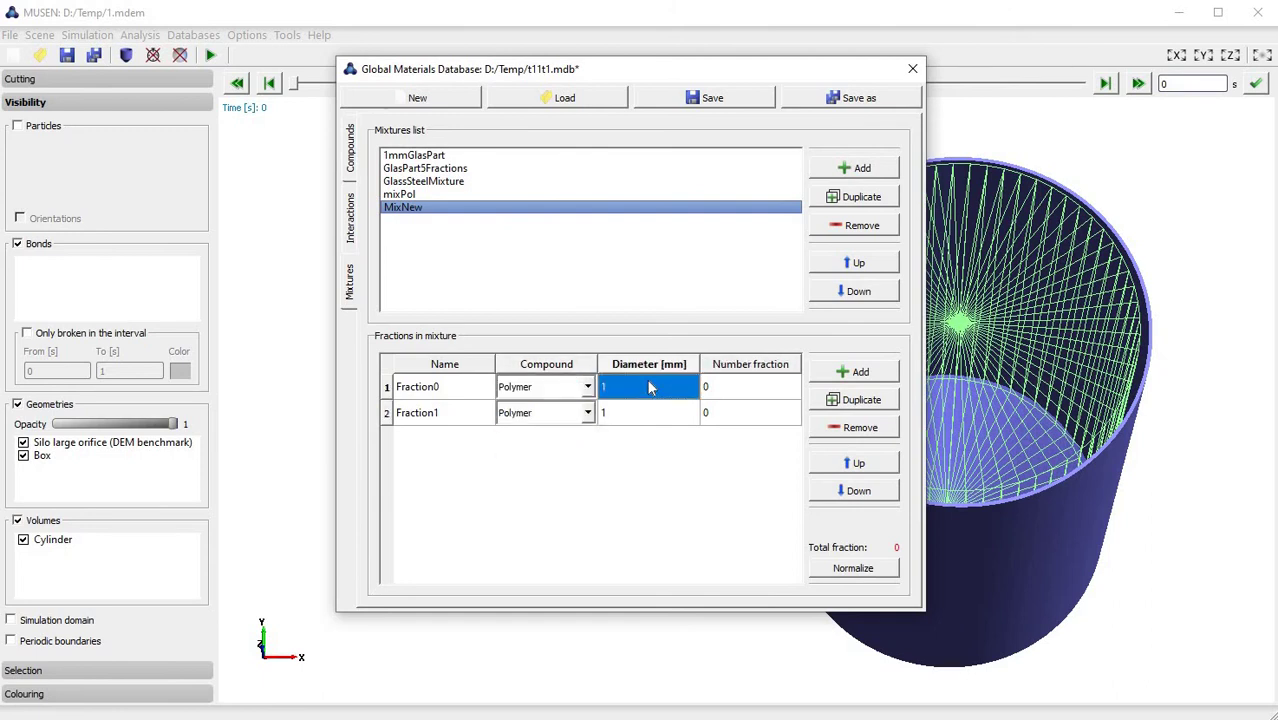
double_click(648, 385)
text(4.1)
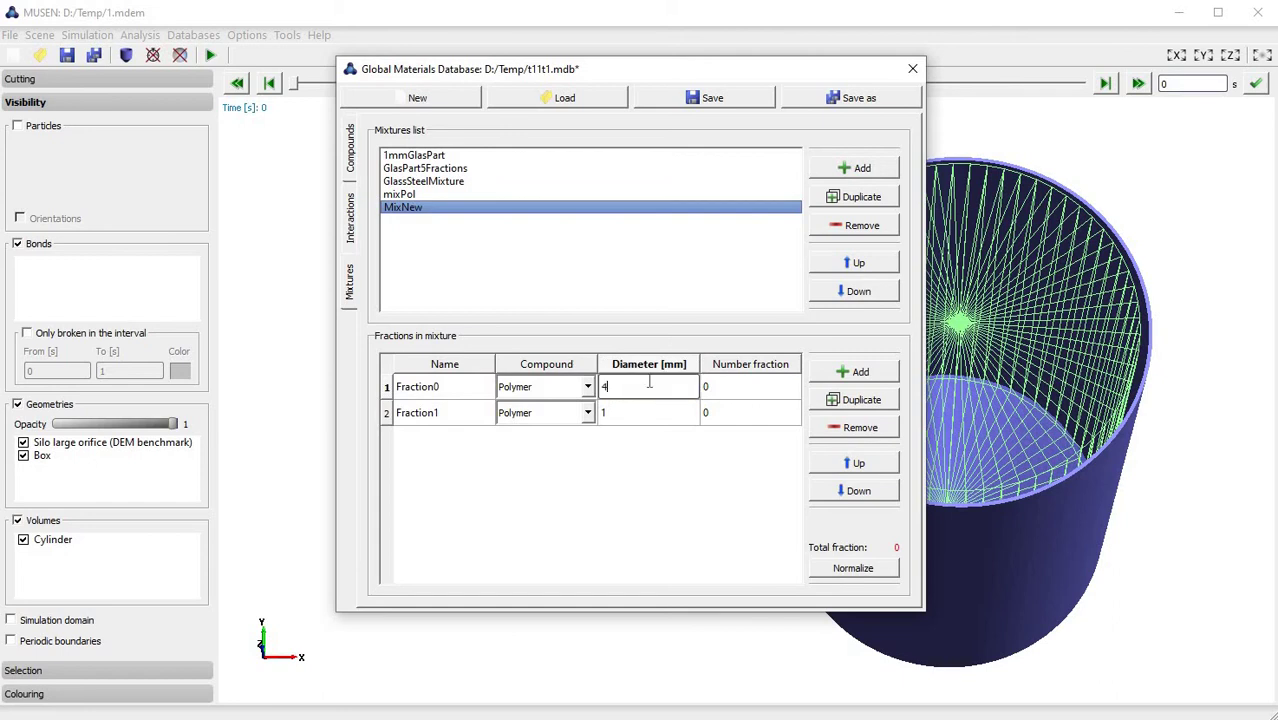
key(Tab)
key(Tab)
key(Tab)
key(Tab)
text(4.2)
key(Tab)
Step: Set the number fractions in MixNew to 0.8 and 0.2, then save and close the materials database
click(735, 390)
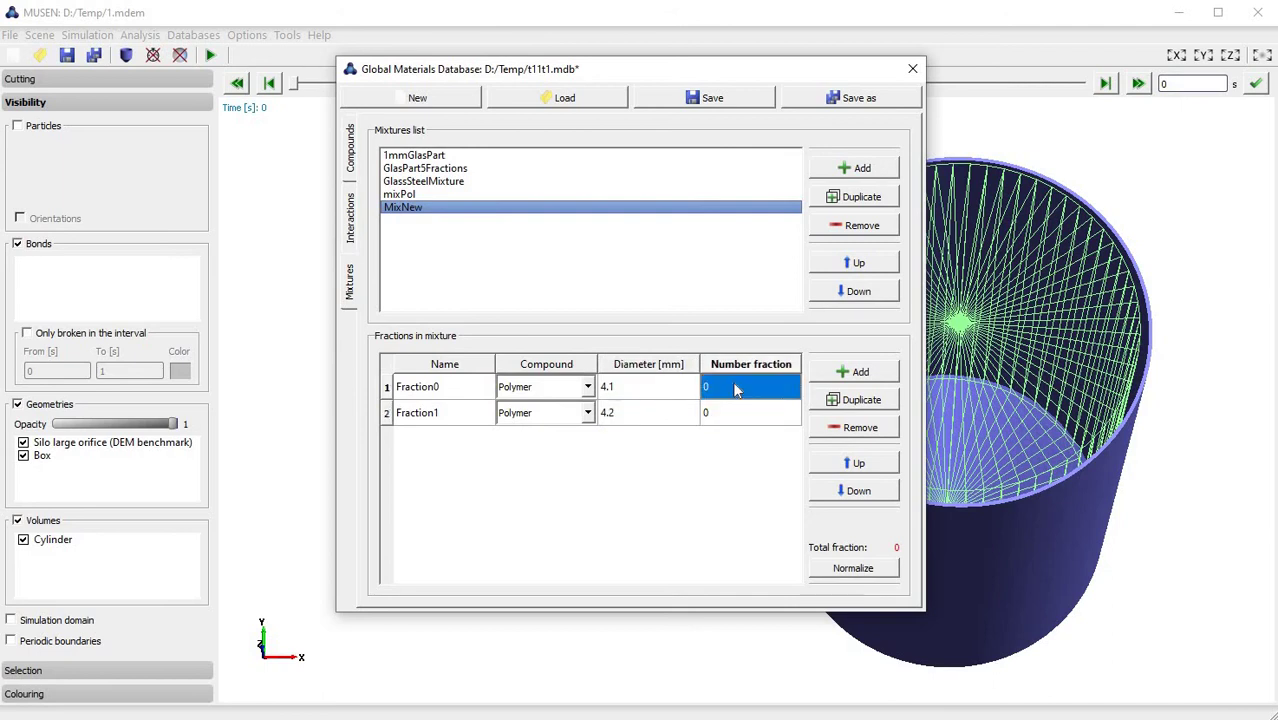
text(0.8)
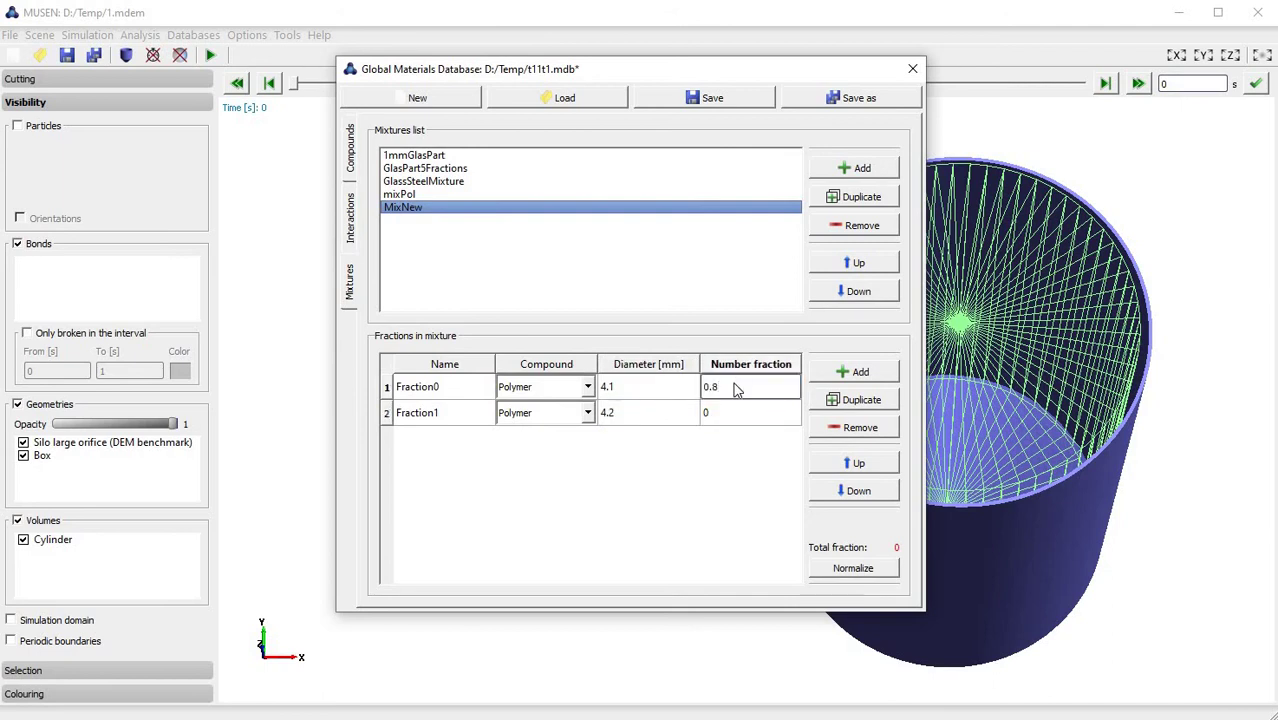
key(Tab)
key(Tab)
key(Tab)
key(Tab)
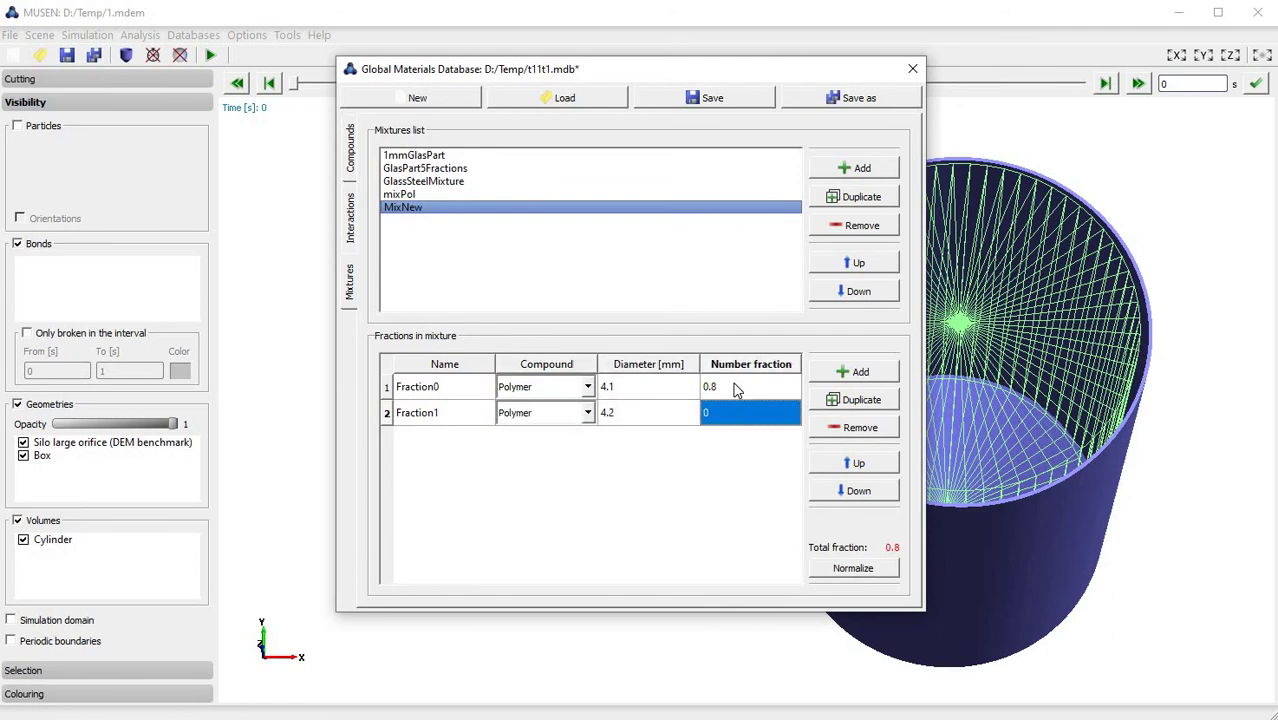
text(0.2)
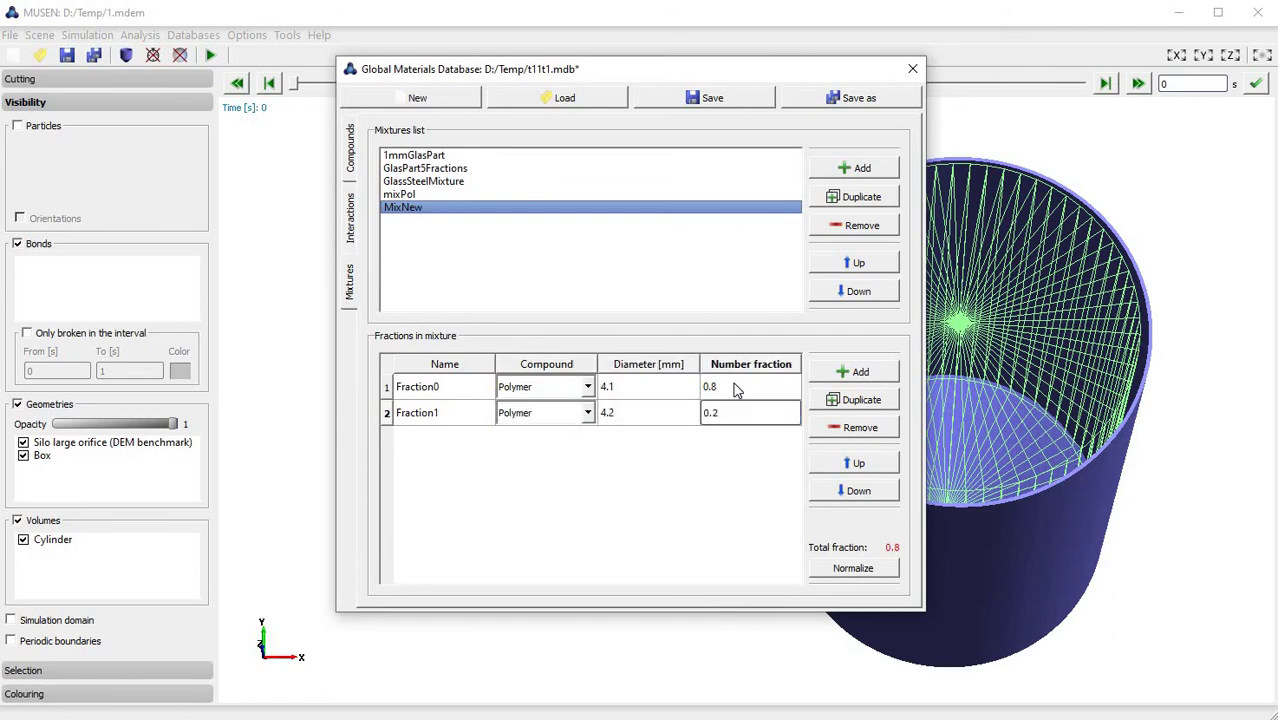
key(Return)
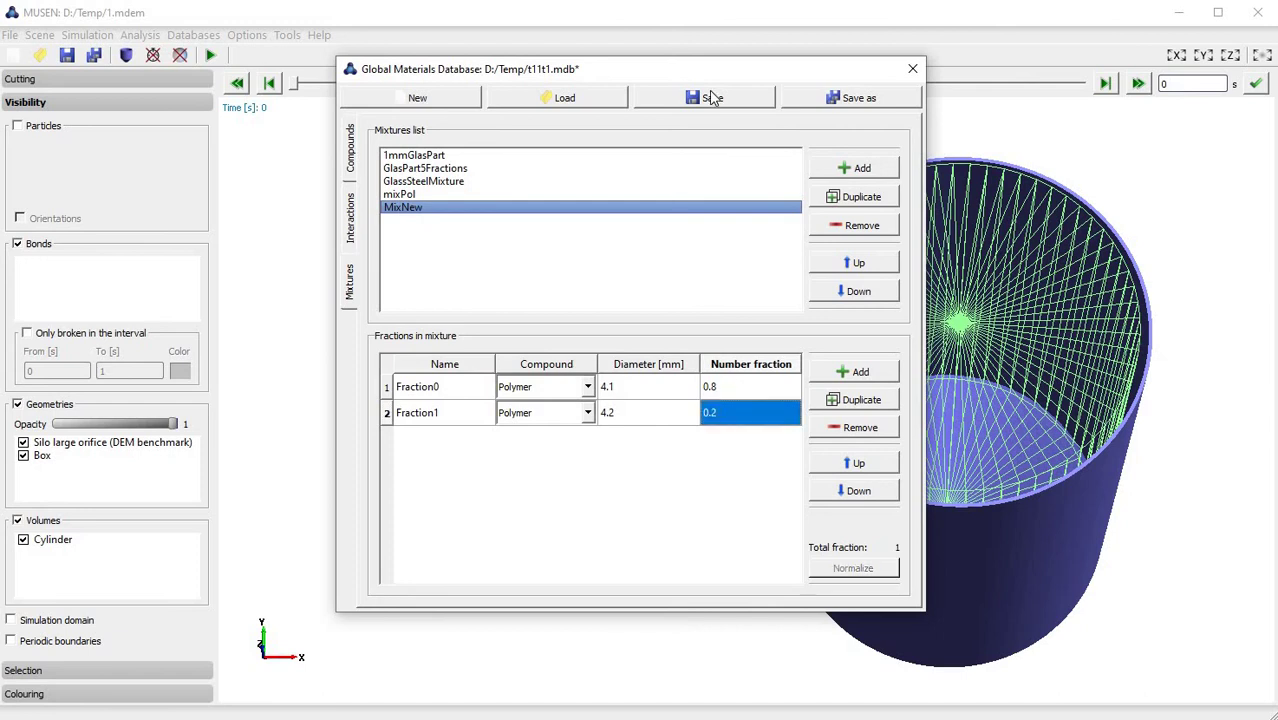
click(712, 97)
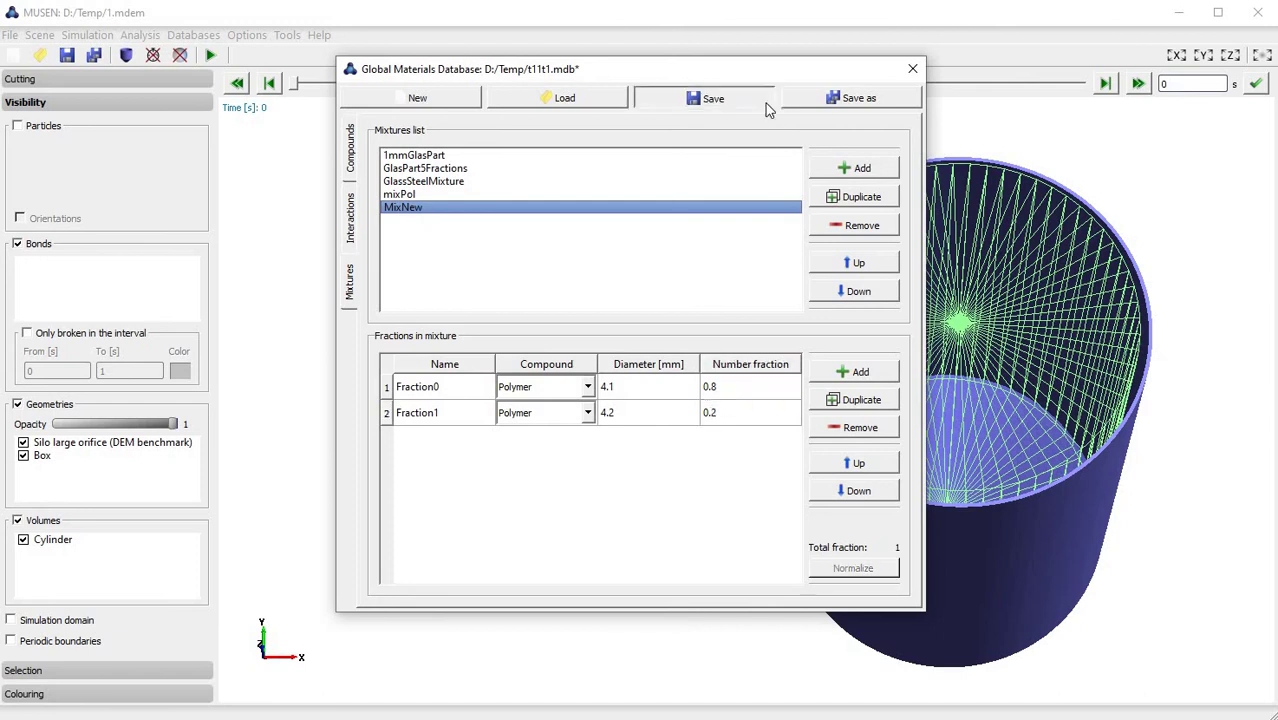
click(911, 72)
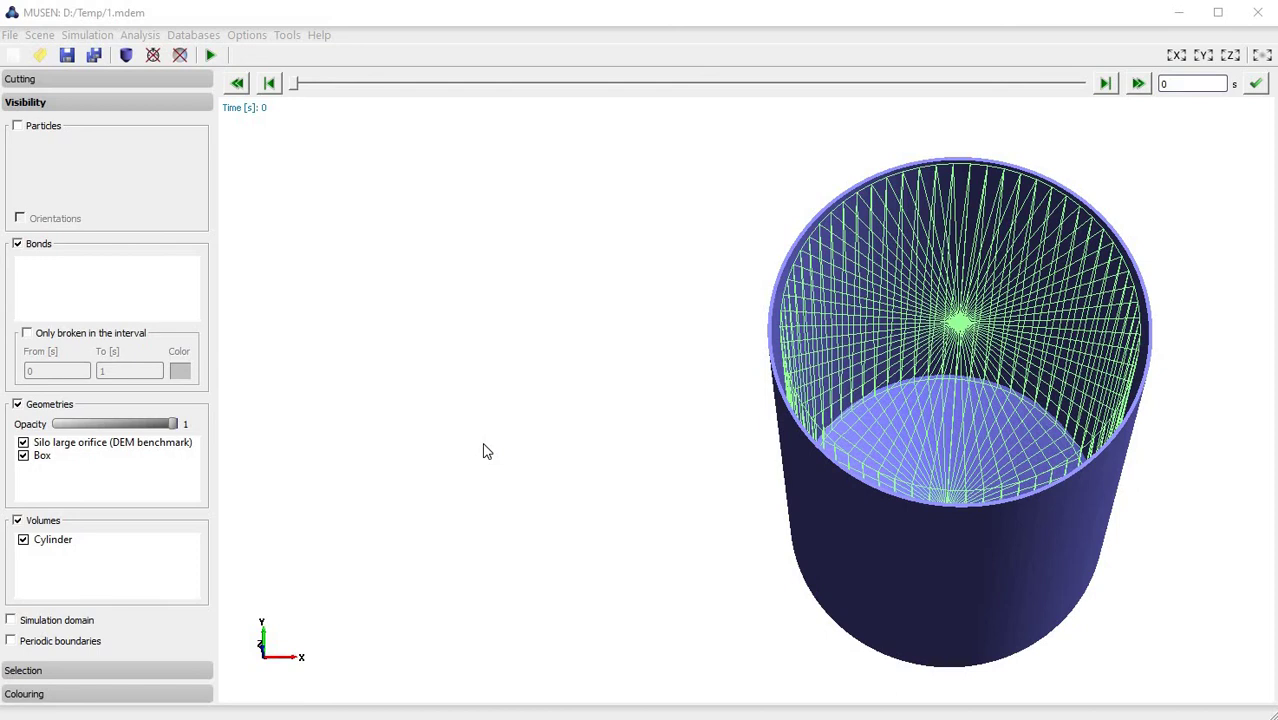
Step: Add the Steel and Polymer compounds from the database to the current scene's materials
click(45, 35)
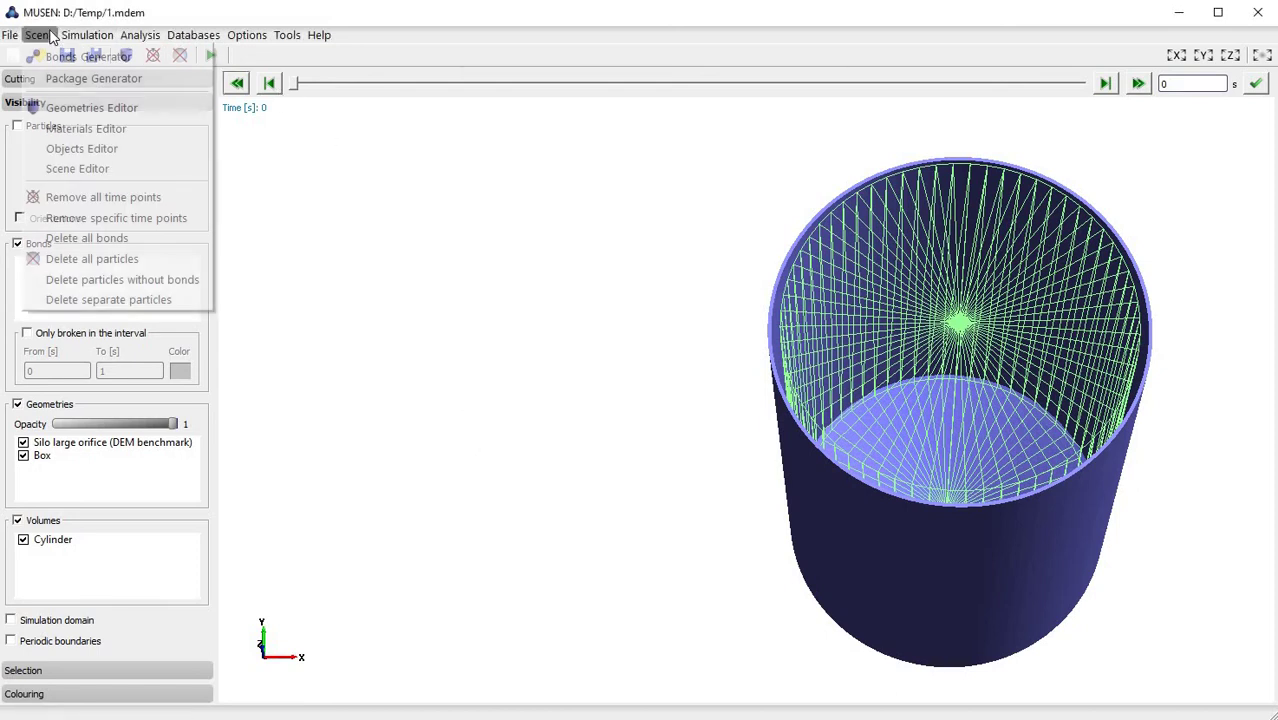
click(66, 135)
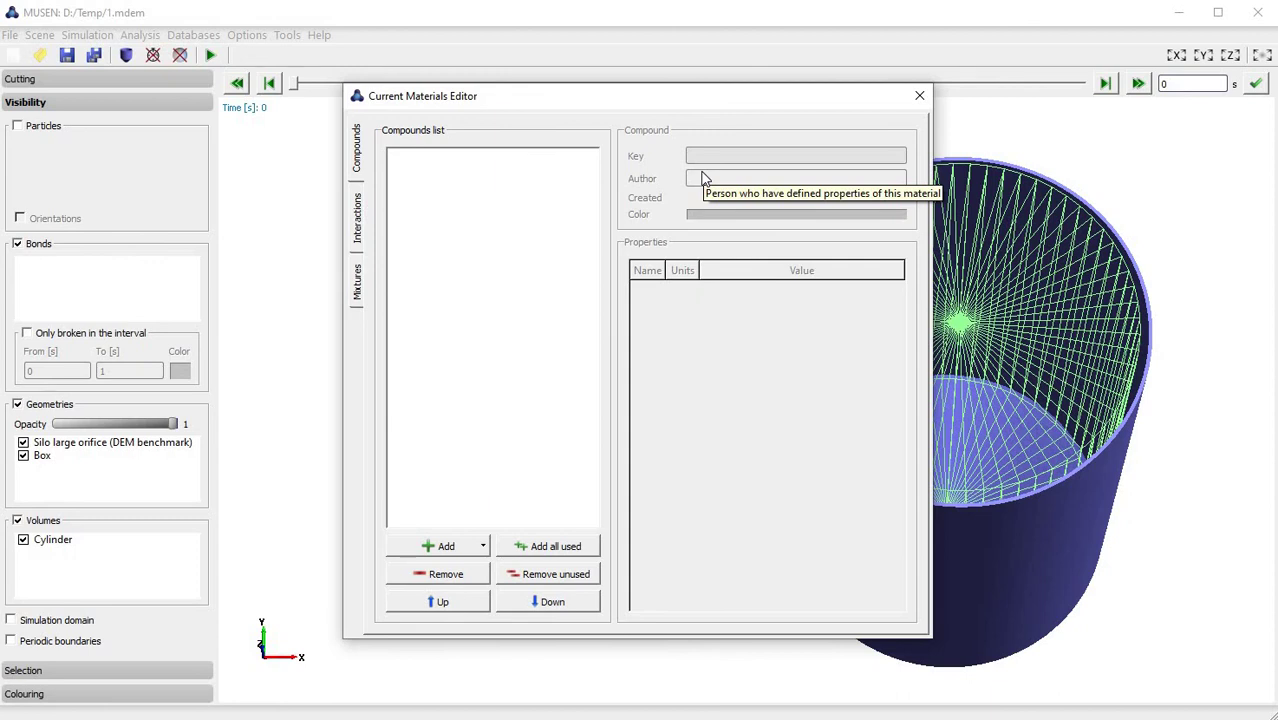
click(481, 549)
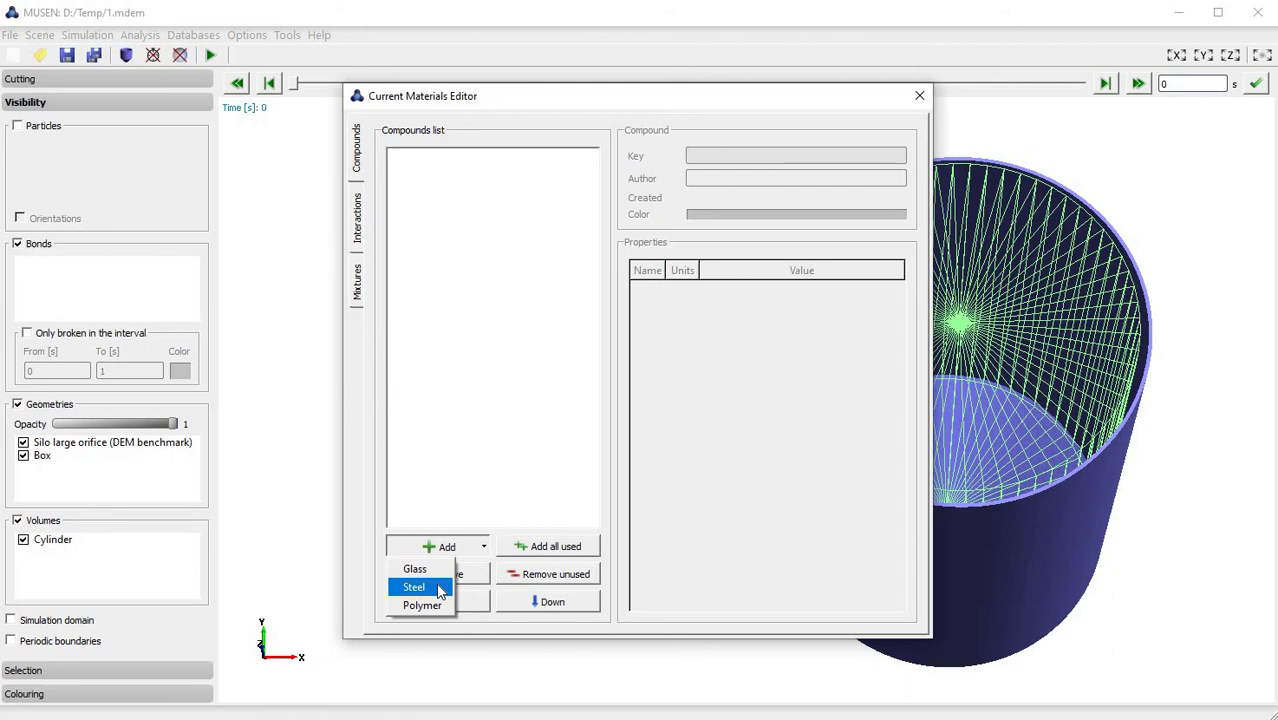
click(440, 590)
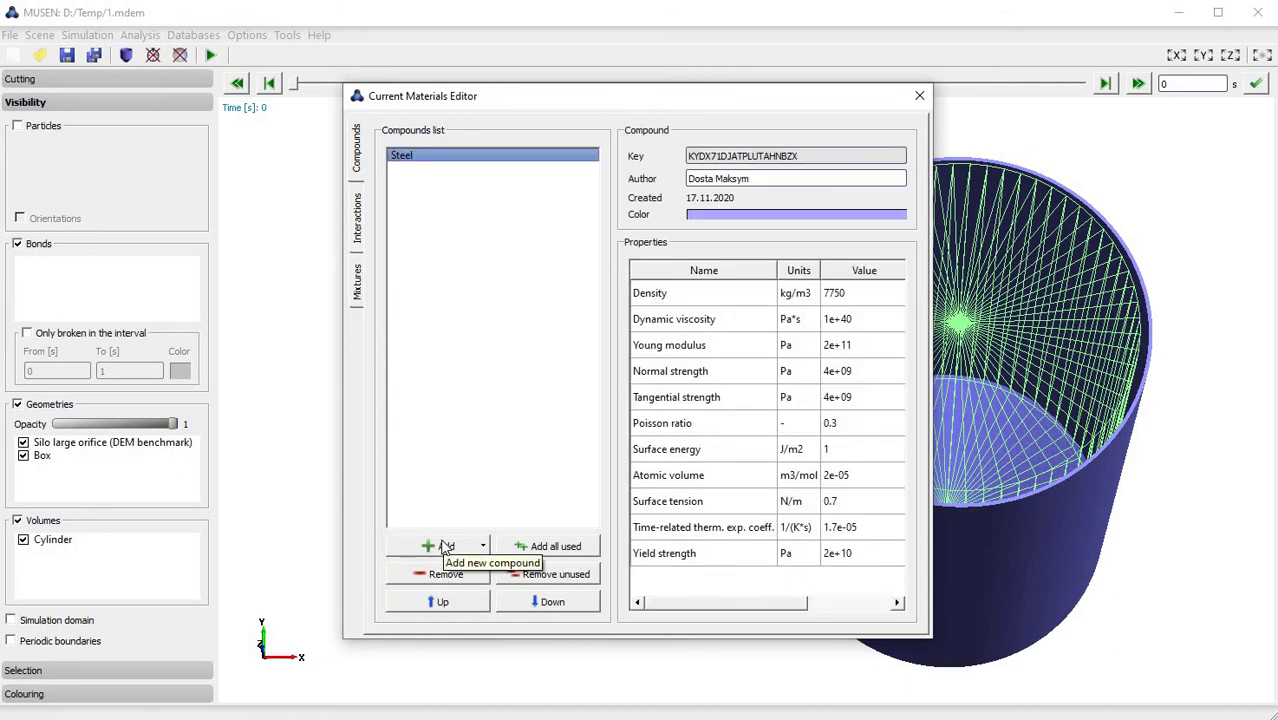
click(447, 548)
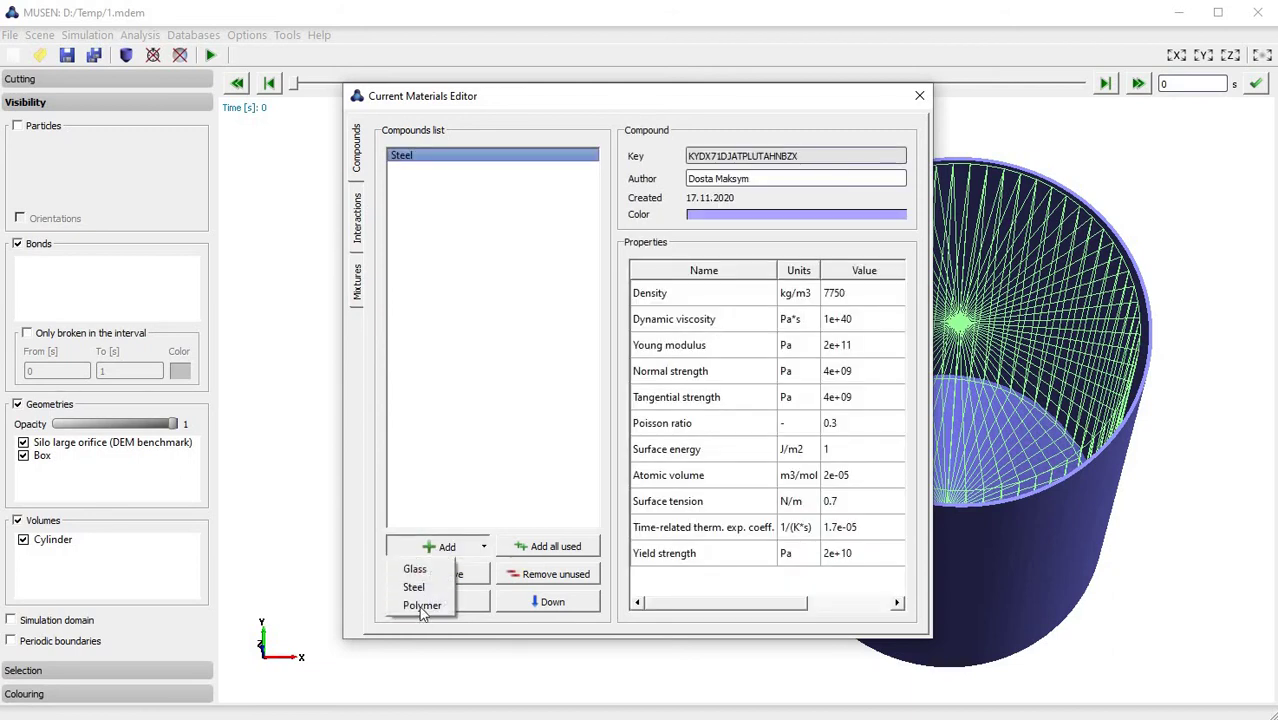
click(422, 607)
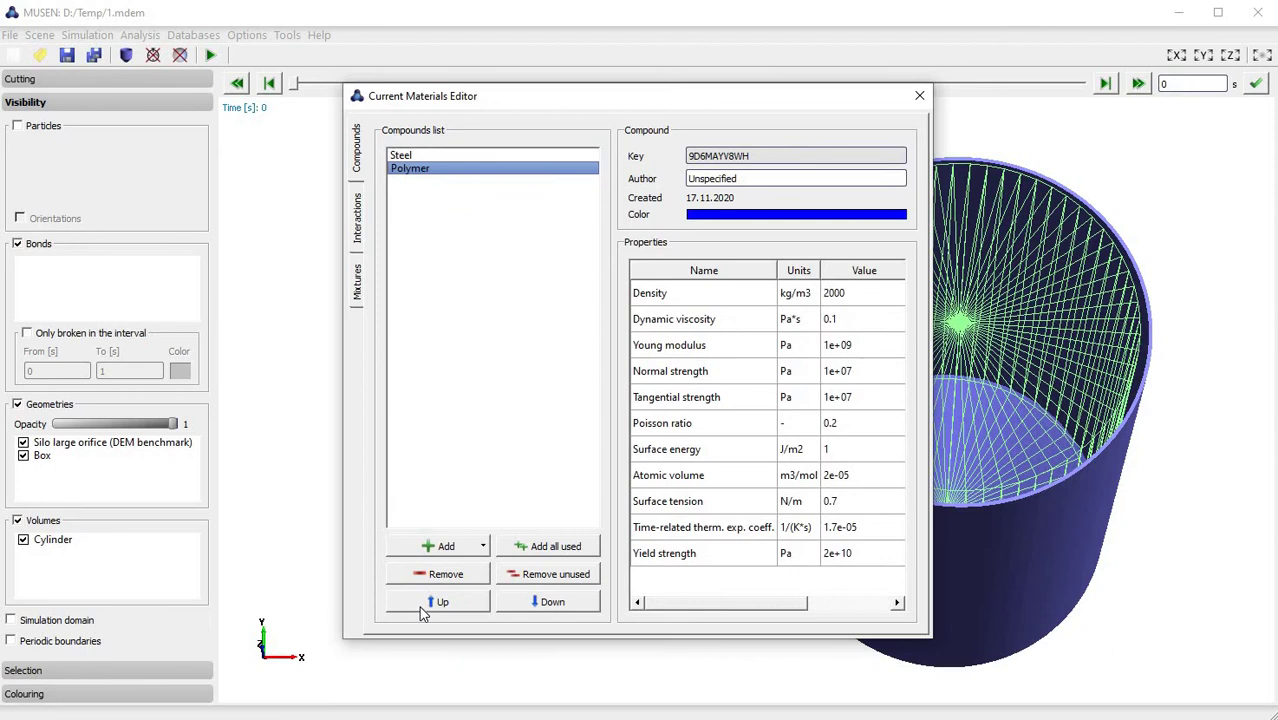
Step: Add the MixNew mixture from the database to the current scene's mixtures
click(357, 285)
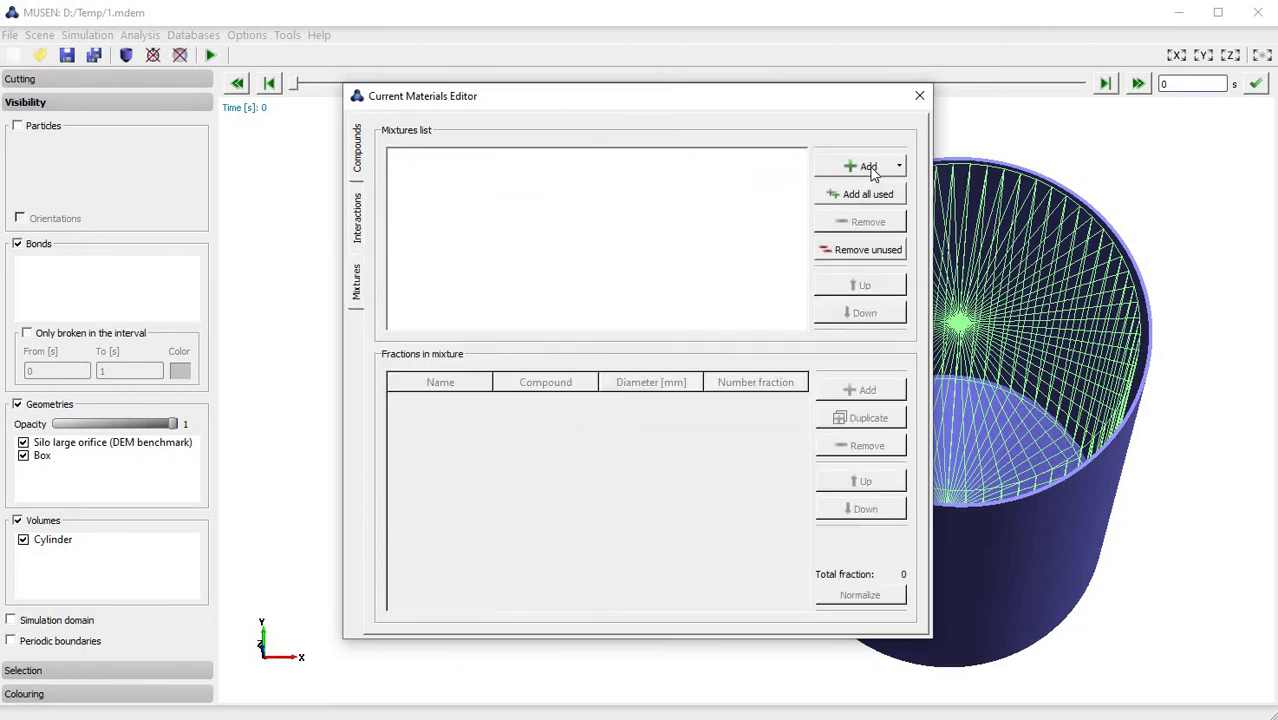
click(870, 168)
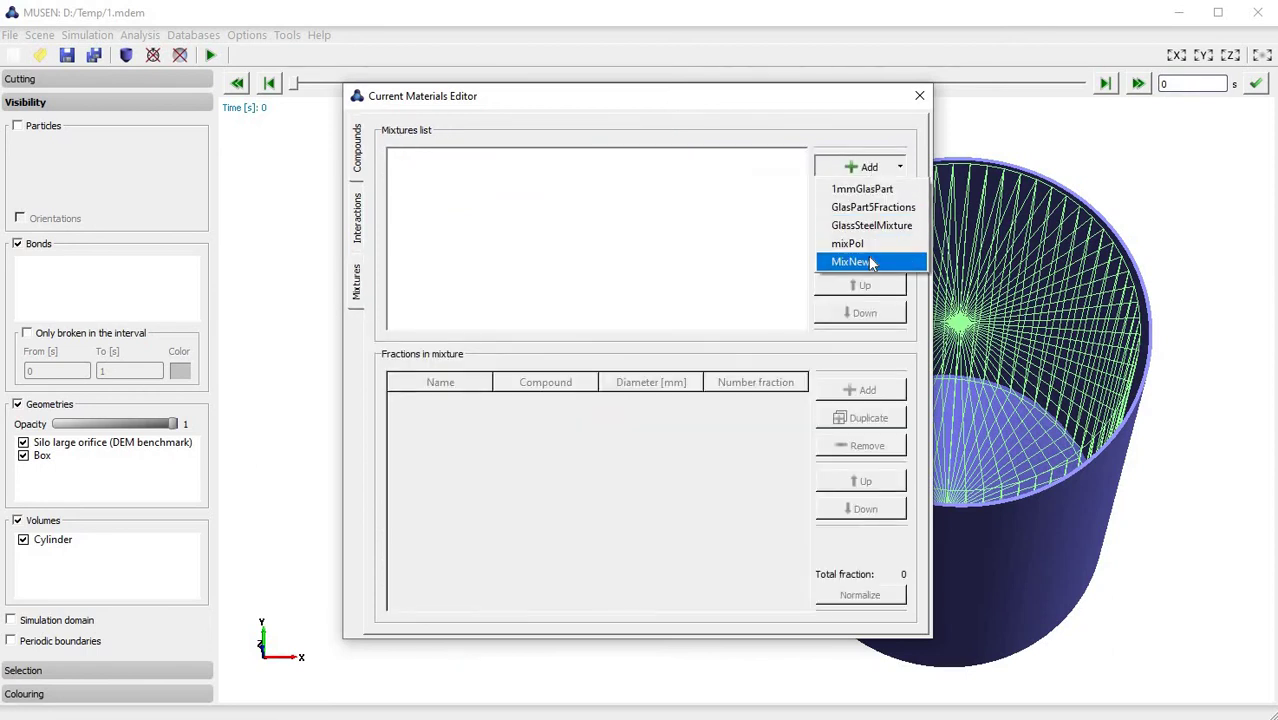
click(857, 262)
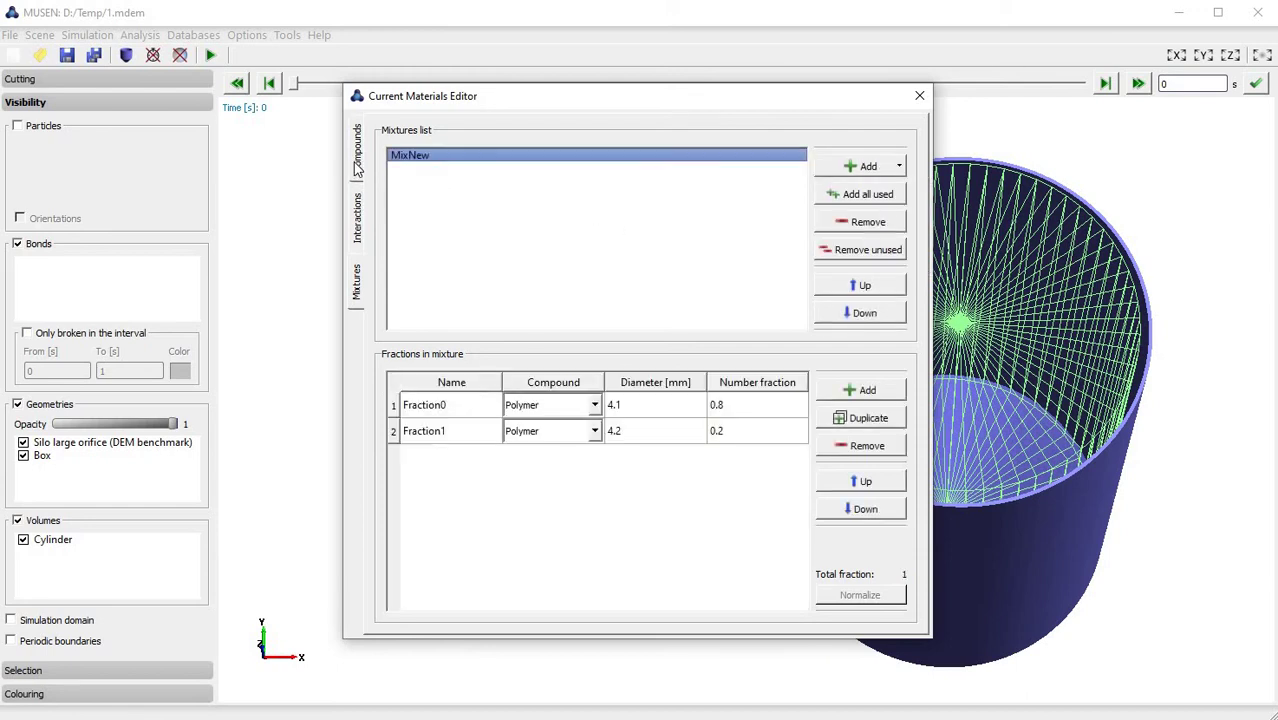
Step: Set the density of the scene's Polymer compound to 2100 kg/m3 and close the materials editor
key(ctrl+Tab)
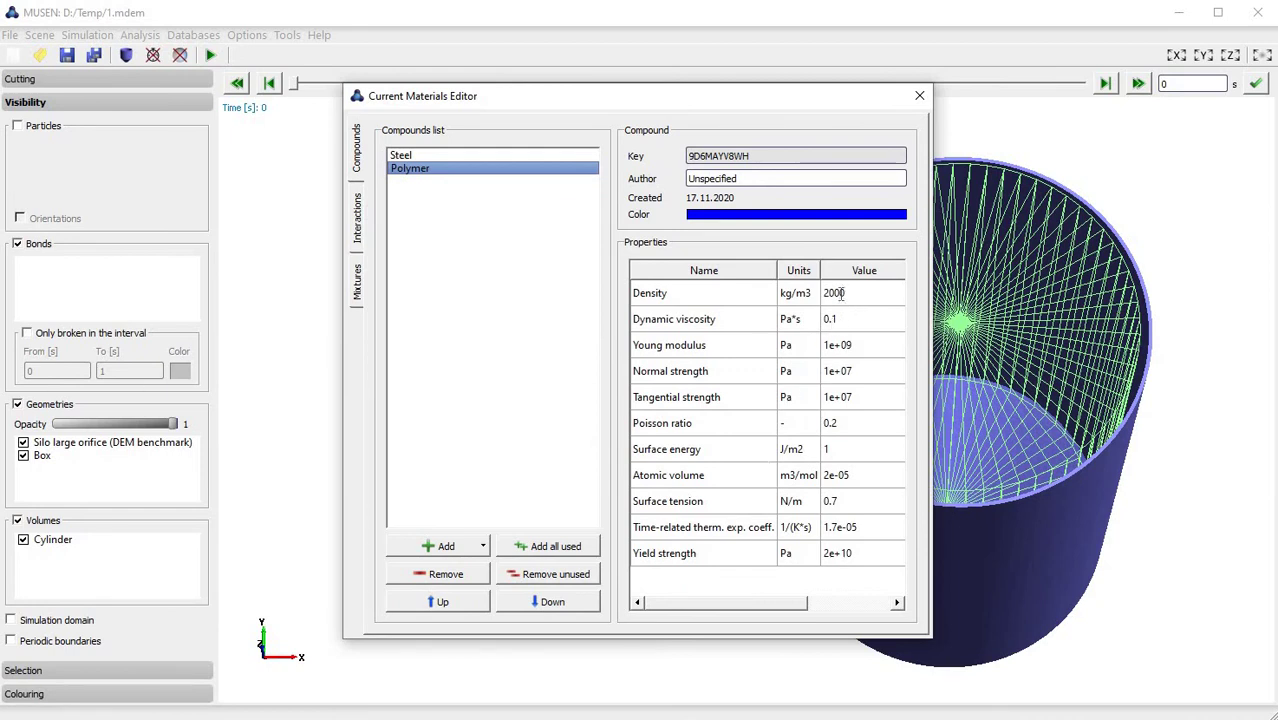
double_click(838, 294)
click(830, 294)
key(shift+Right)
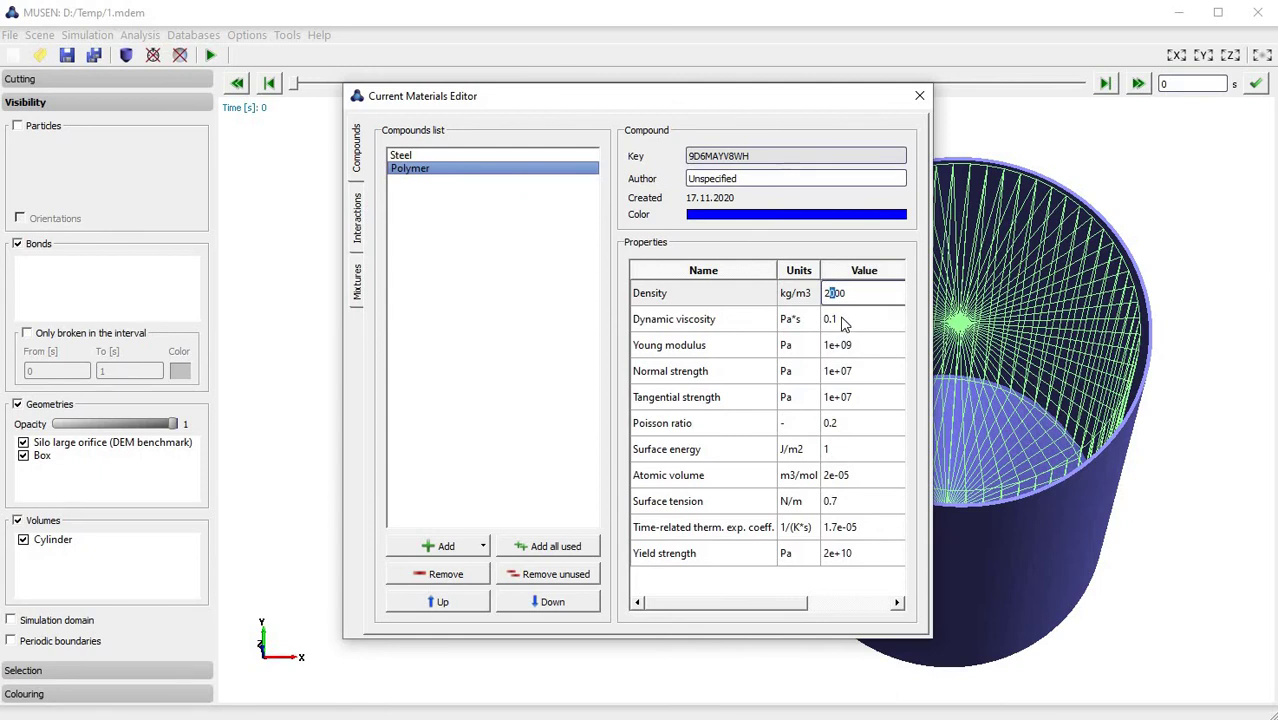
text(1)
key(Return)
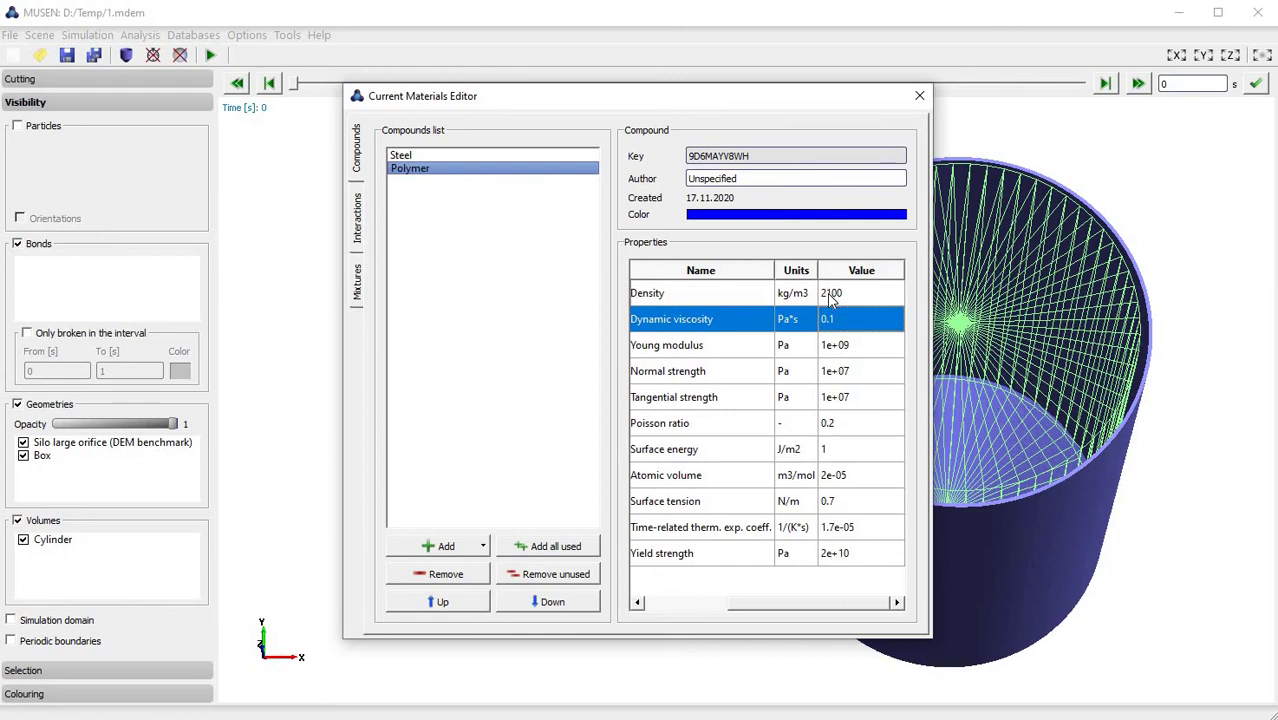
click(926, 100)
Step: Add a package generator that uses the Cylinder volume and the MixNew mixture
click(40, 35)
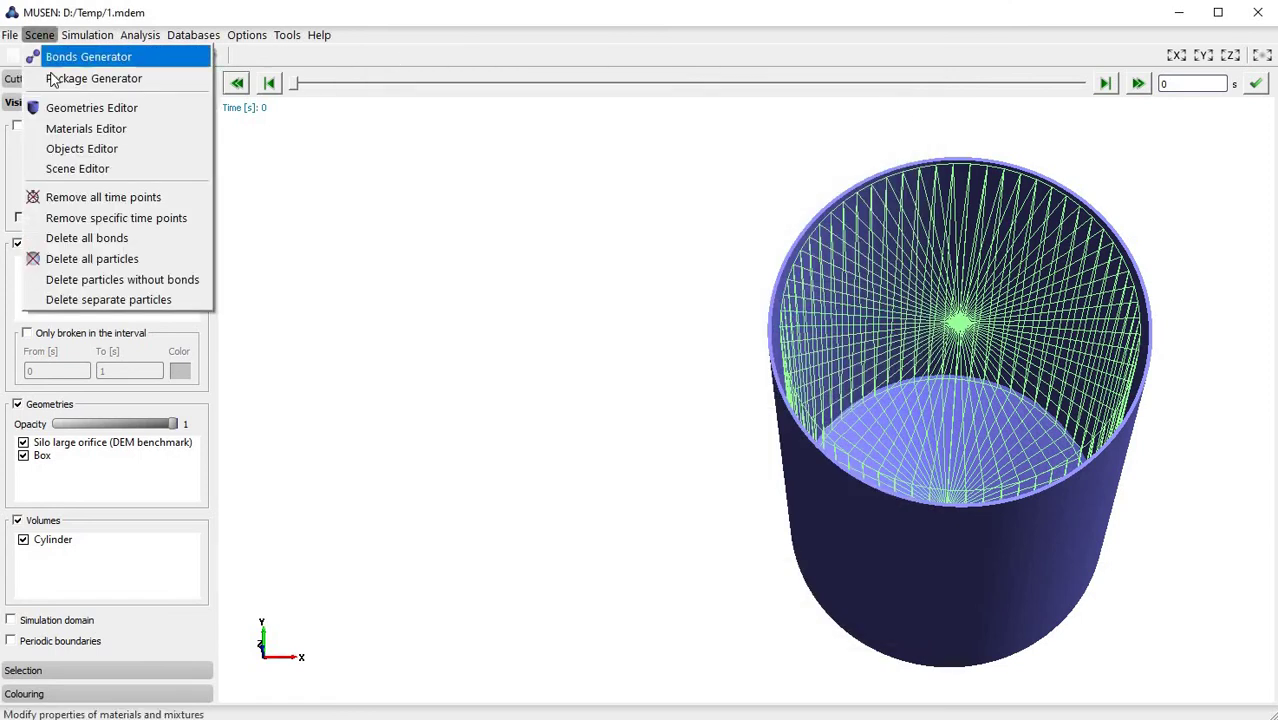
click(52, 78)
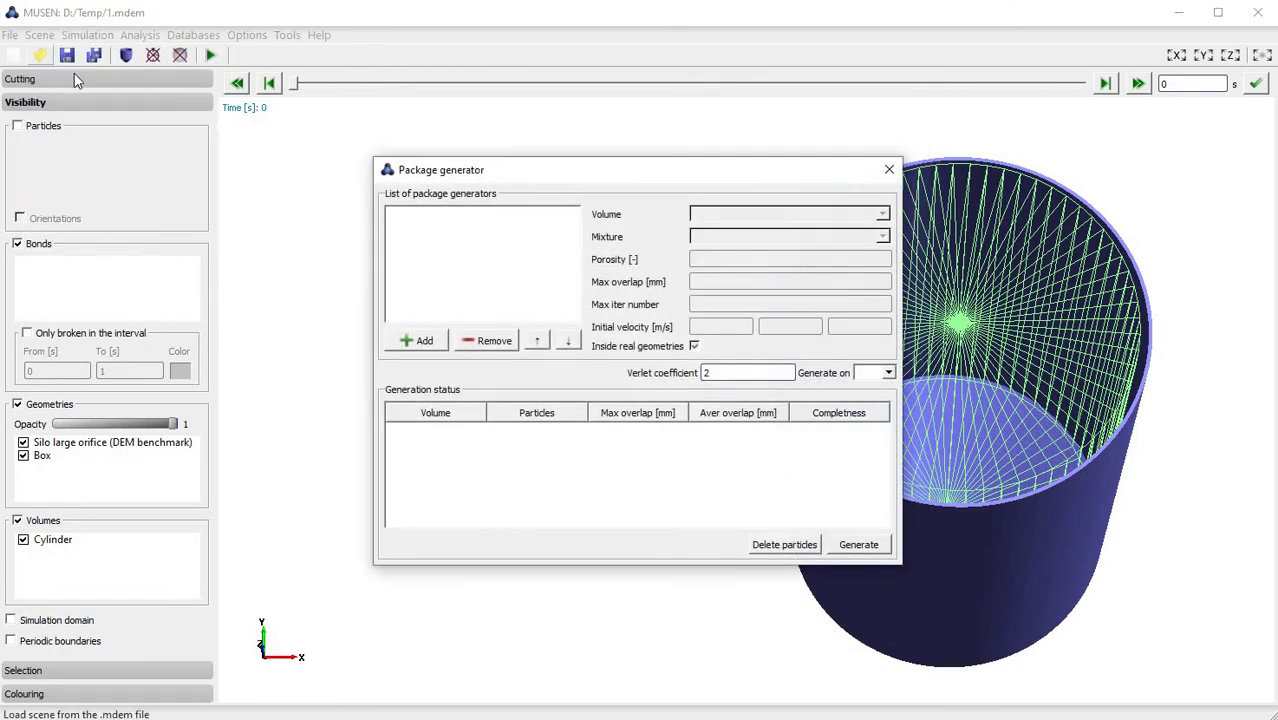
click(439, 341)
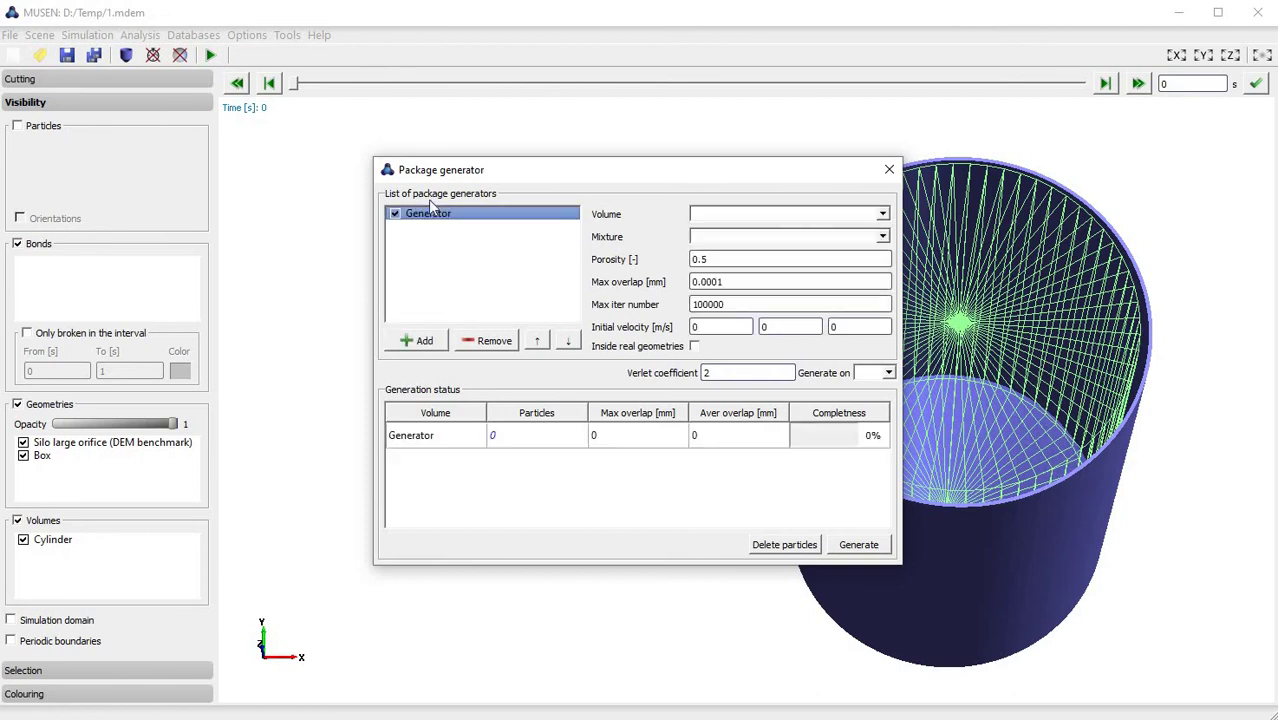
drag(510, 169, 305, 151)
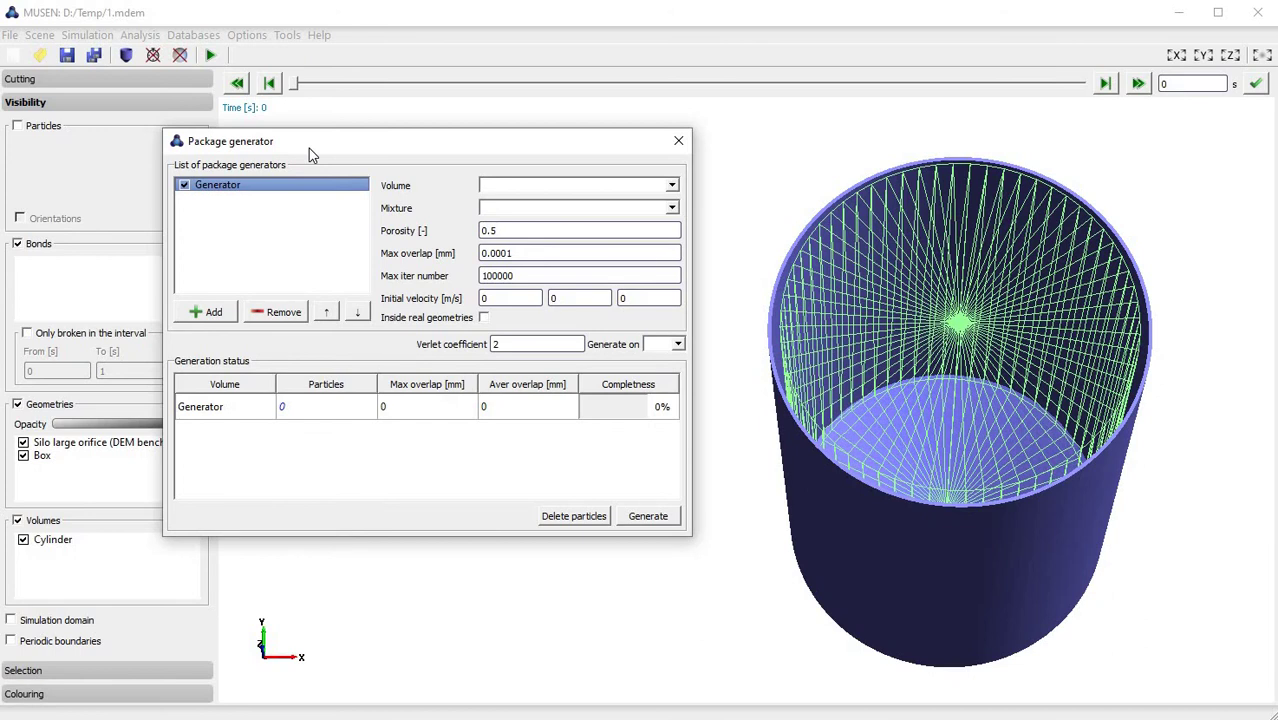
click(543, 187)
click(542, 203)
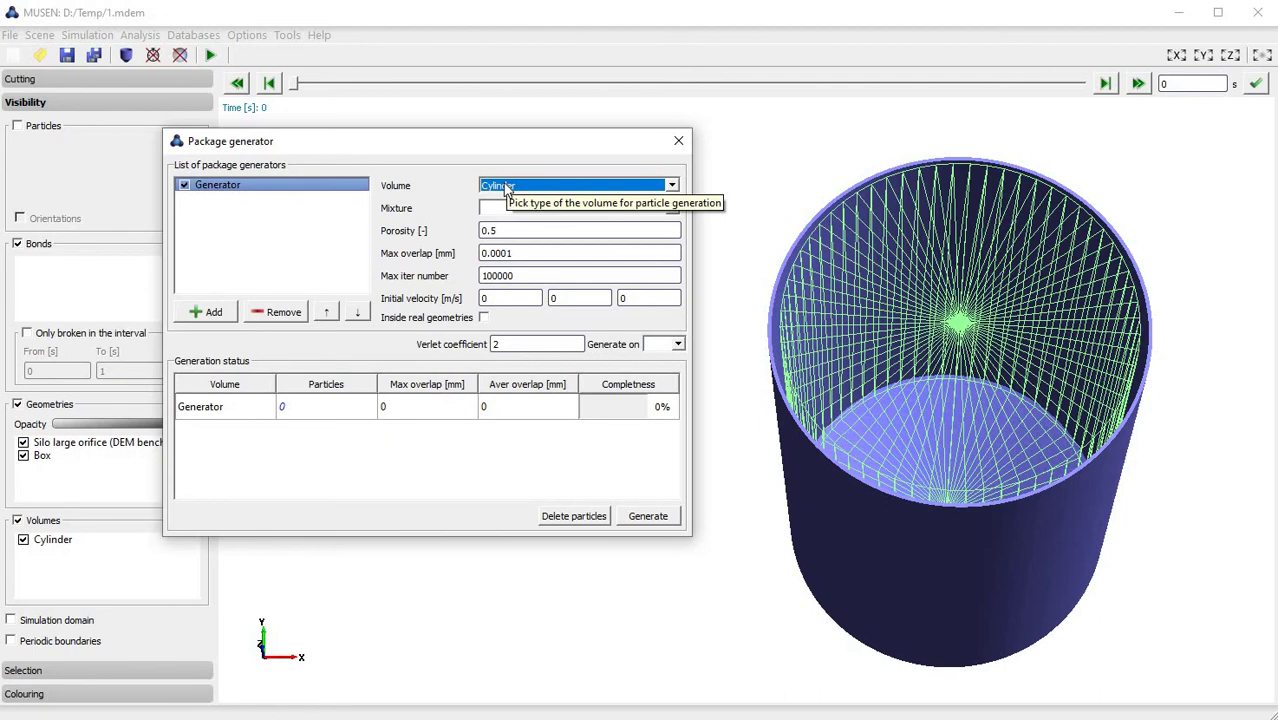
click(503, 209)
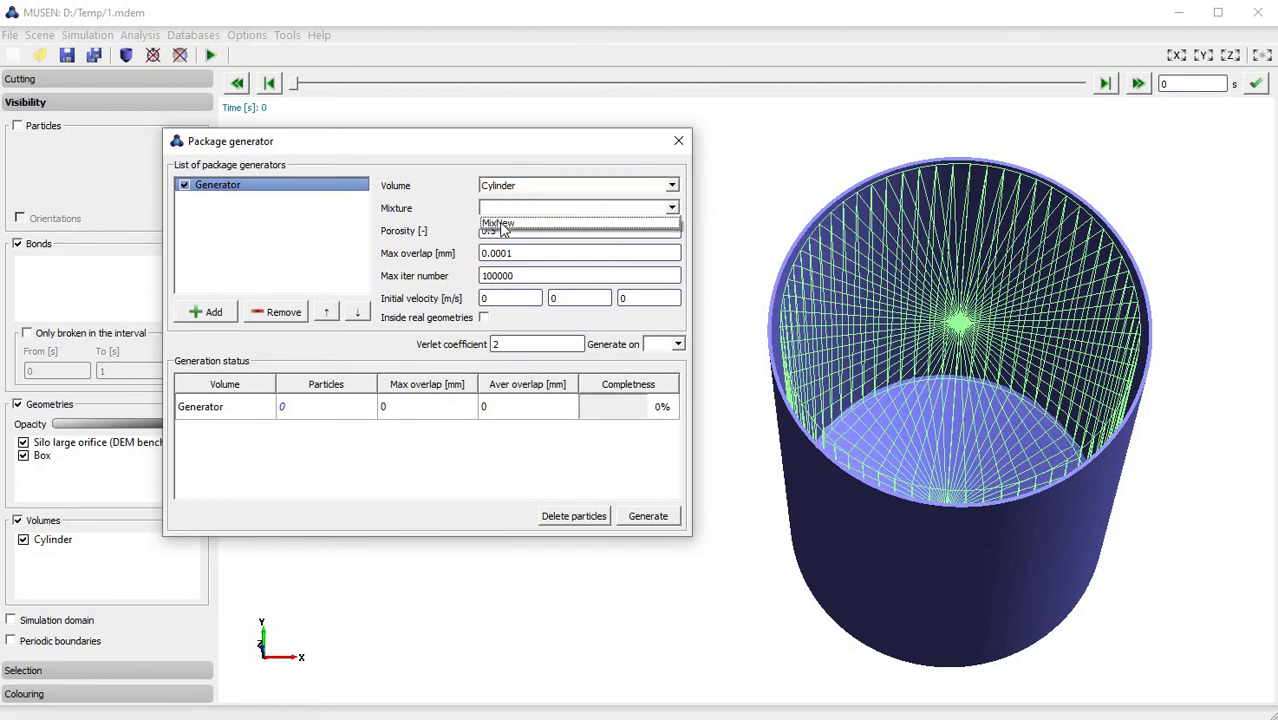
click(503, 224)
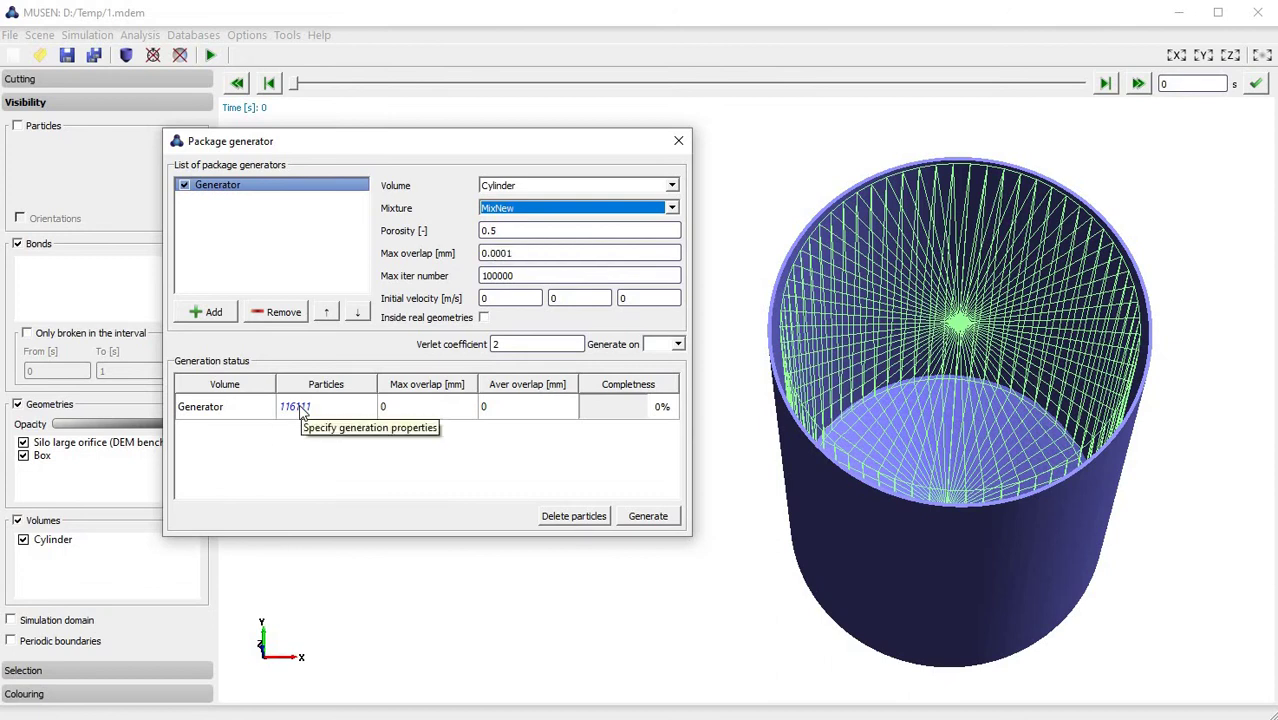
Step: Set the generator's porosity to 0.55 and generate the particles on the CPU
double_click(494, 231)
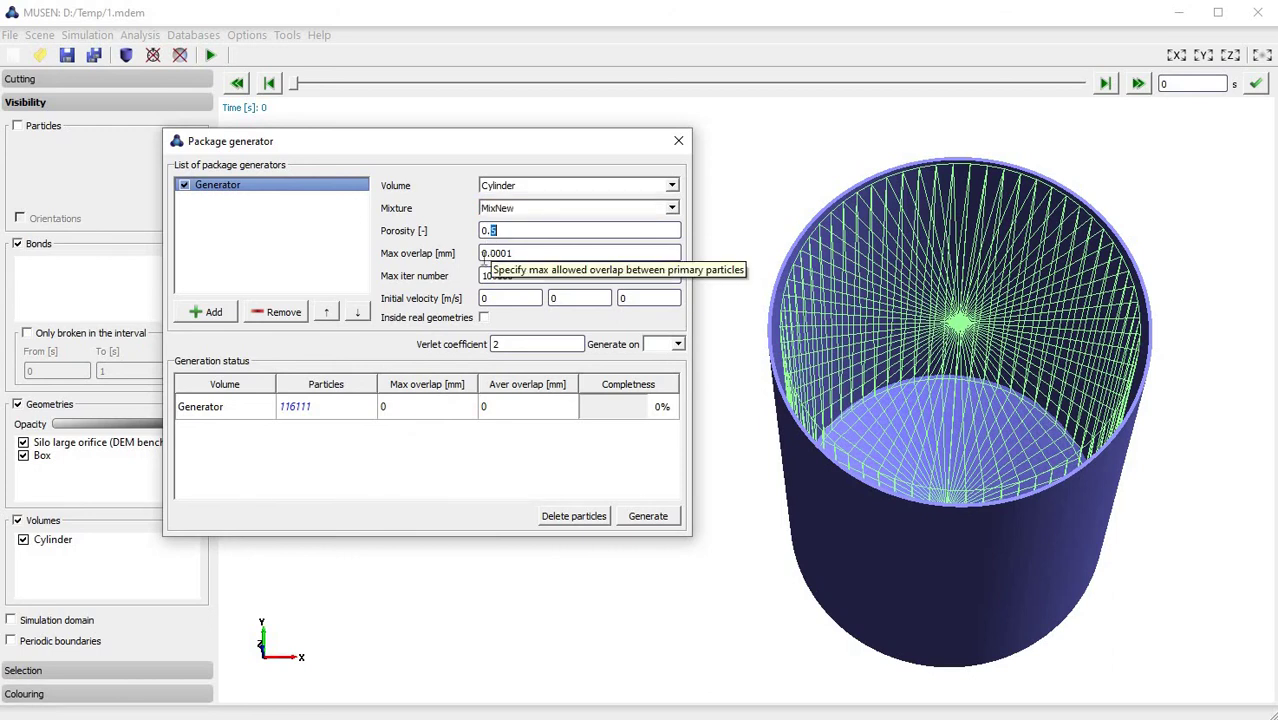
text(55)
click(294, 415)
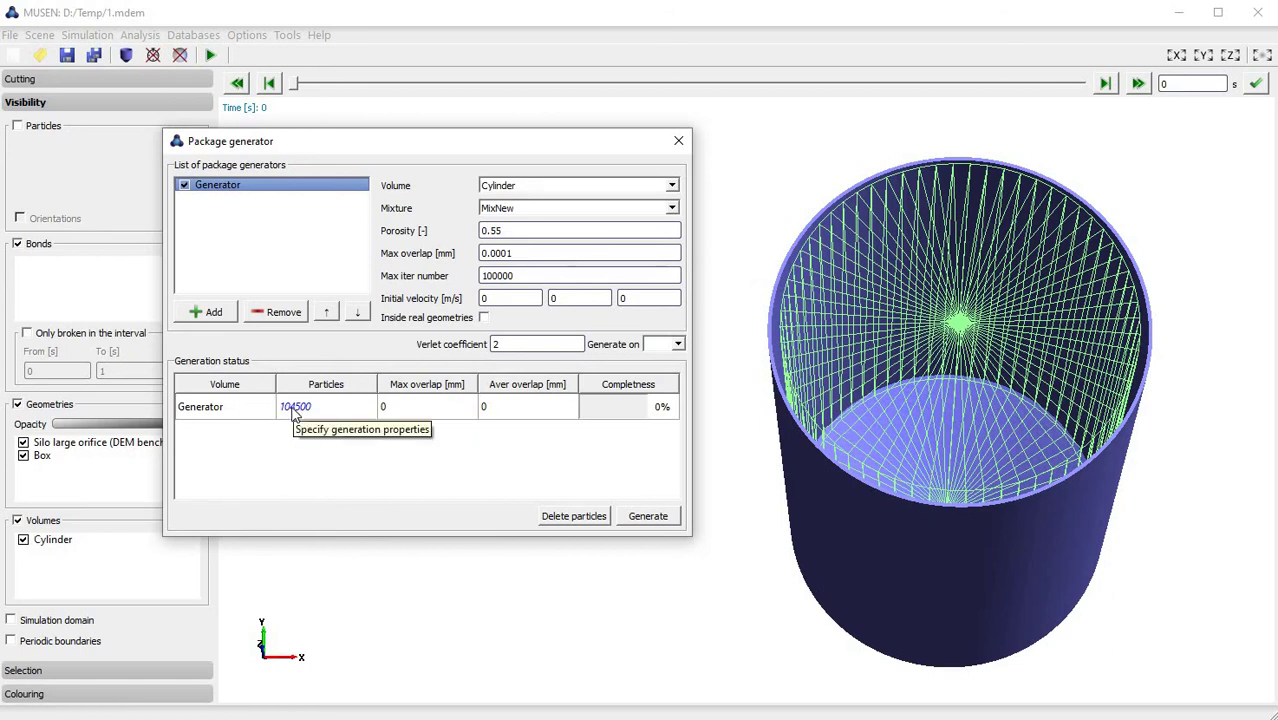
click(677, 345)
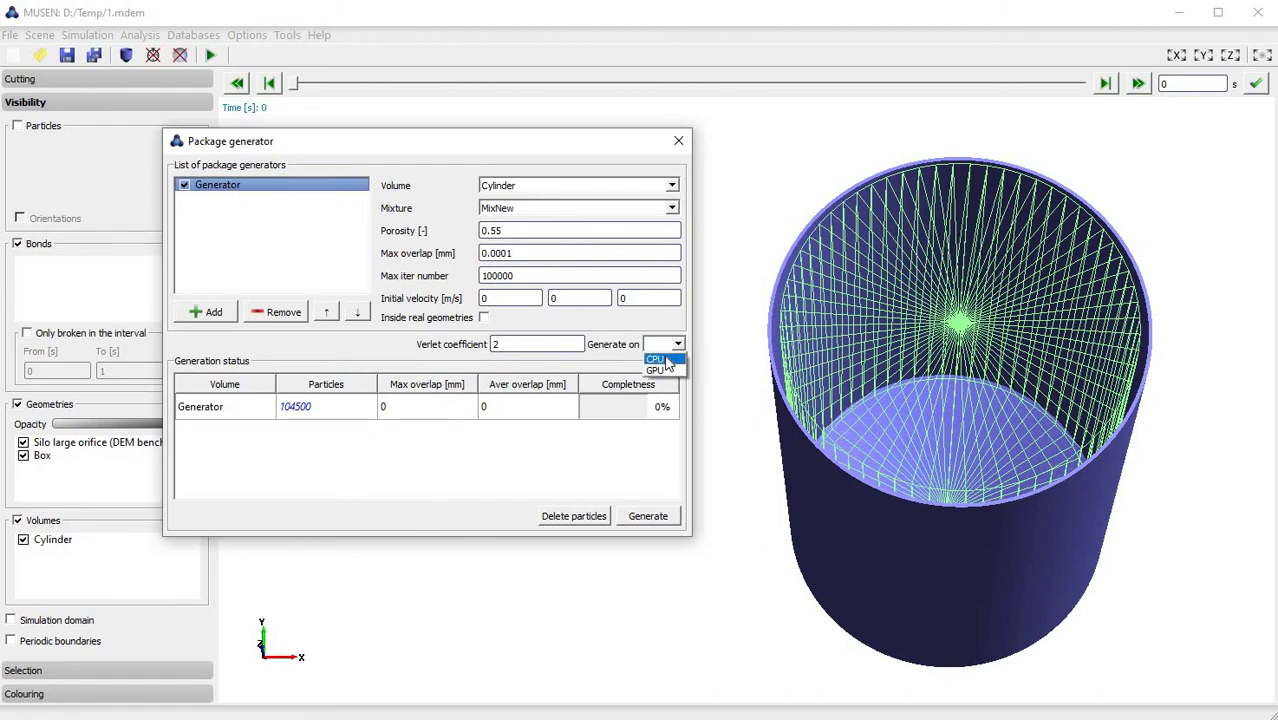
click(660, 358)
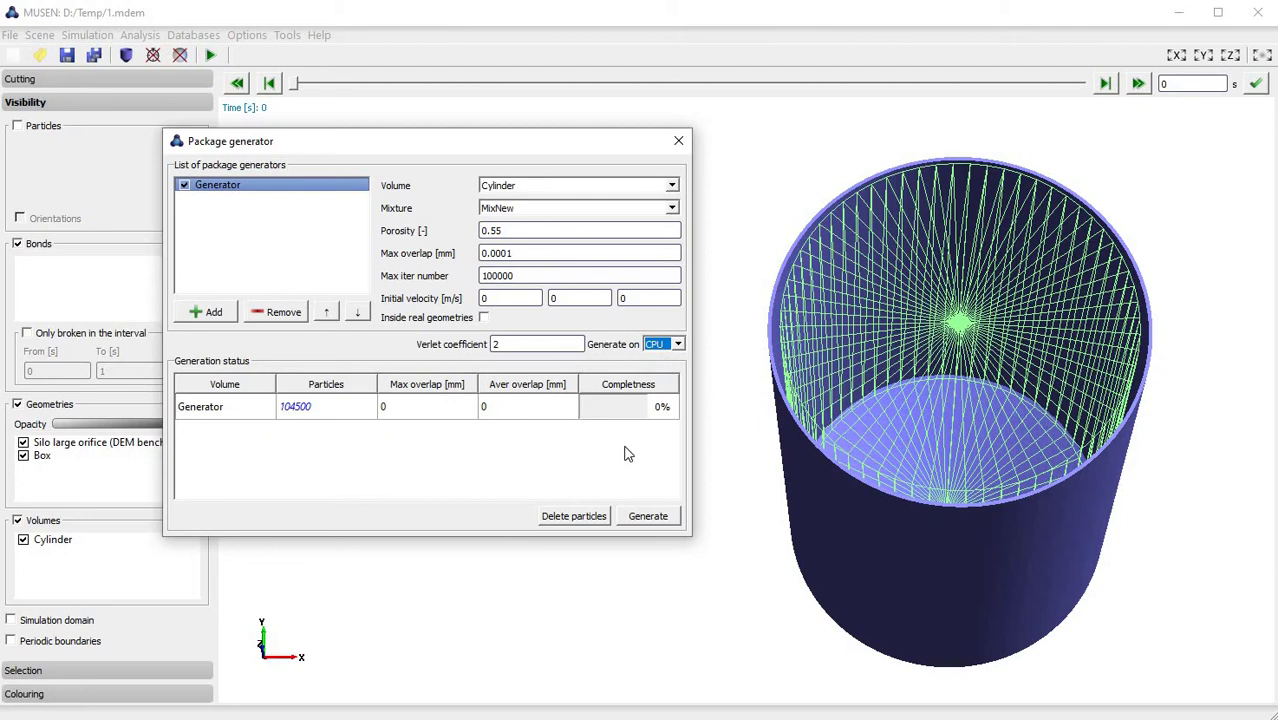
click(646, 516)
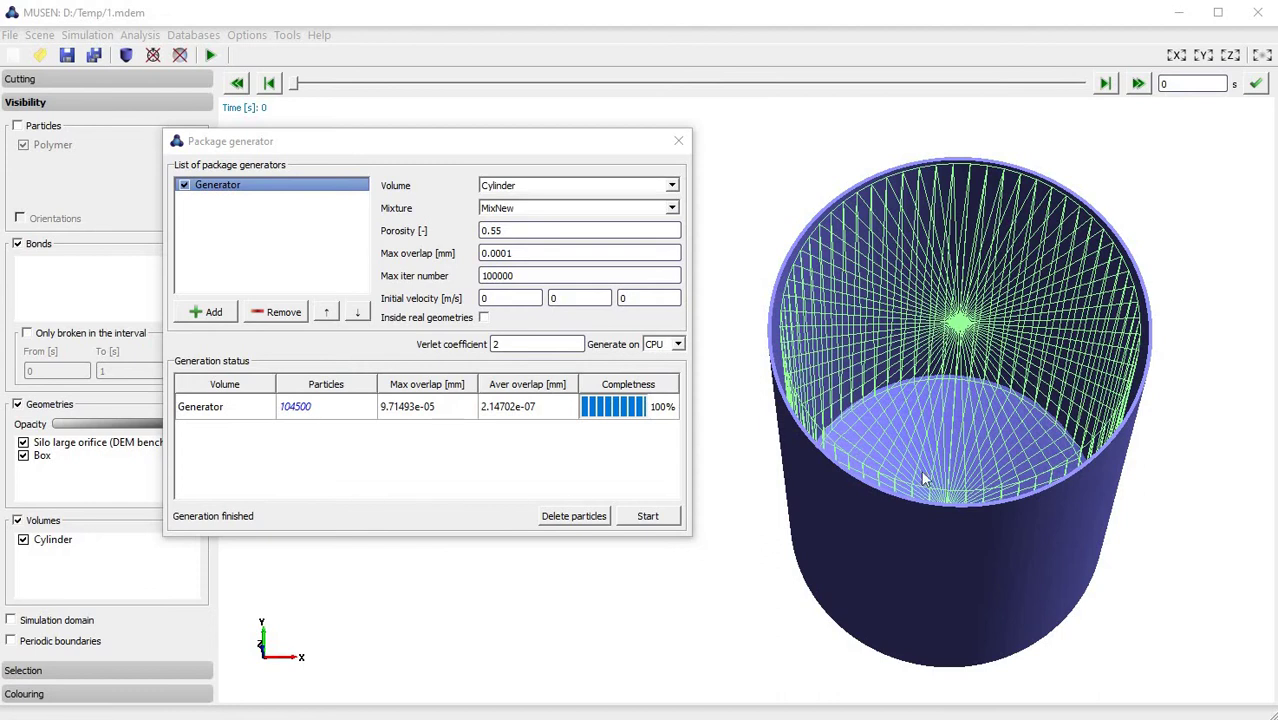
Step: Turn on particle visibility to show the packing in the silo, and close the package generator
drag(921, 398, 896, 398)
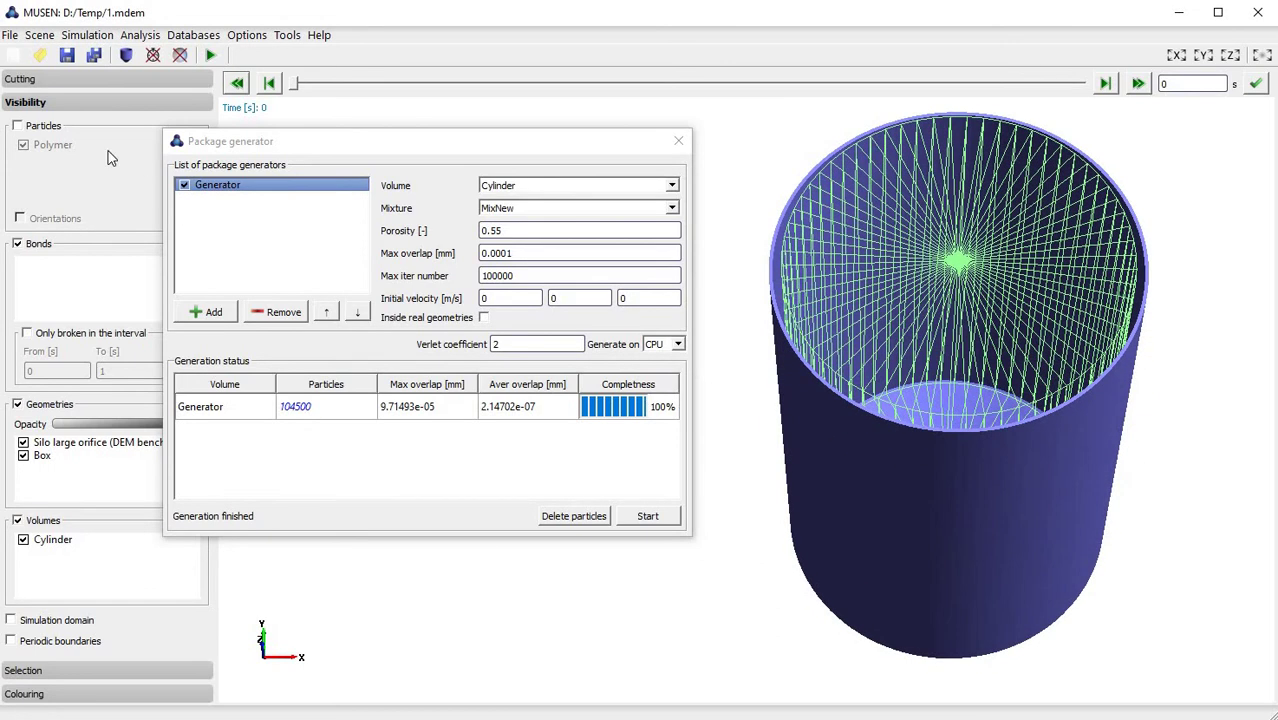
click(17, 126)
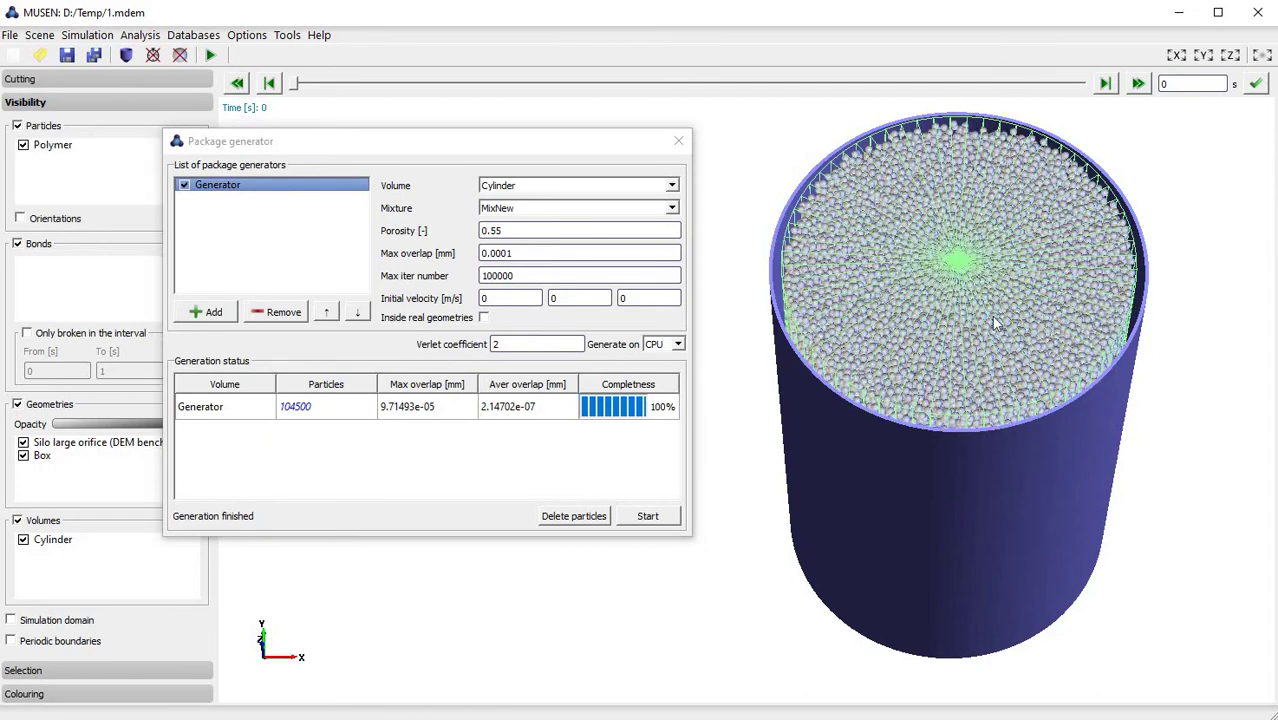
drag(1028, 443, 903, 480)
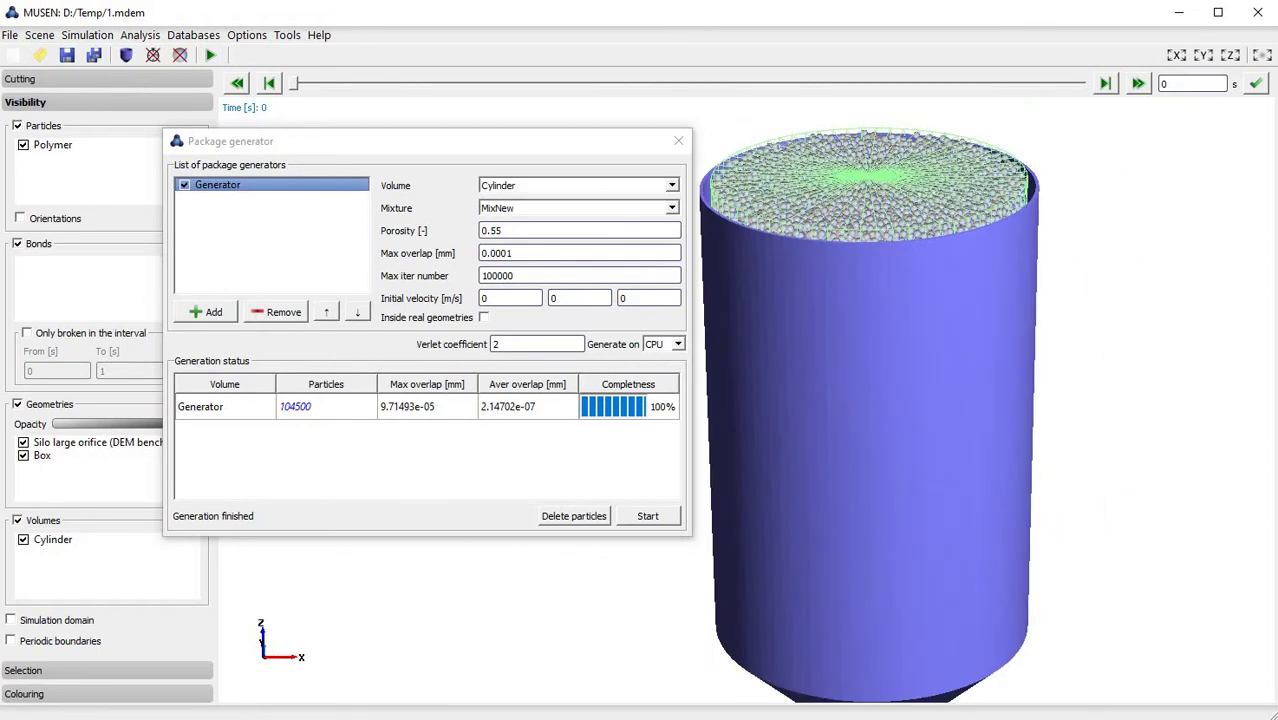
click(450, 183)
key(Escape)
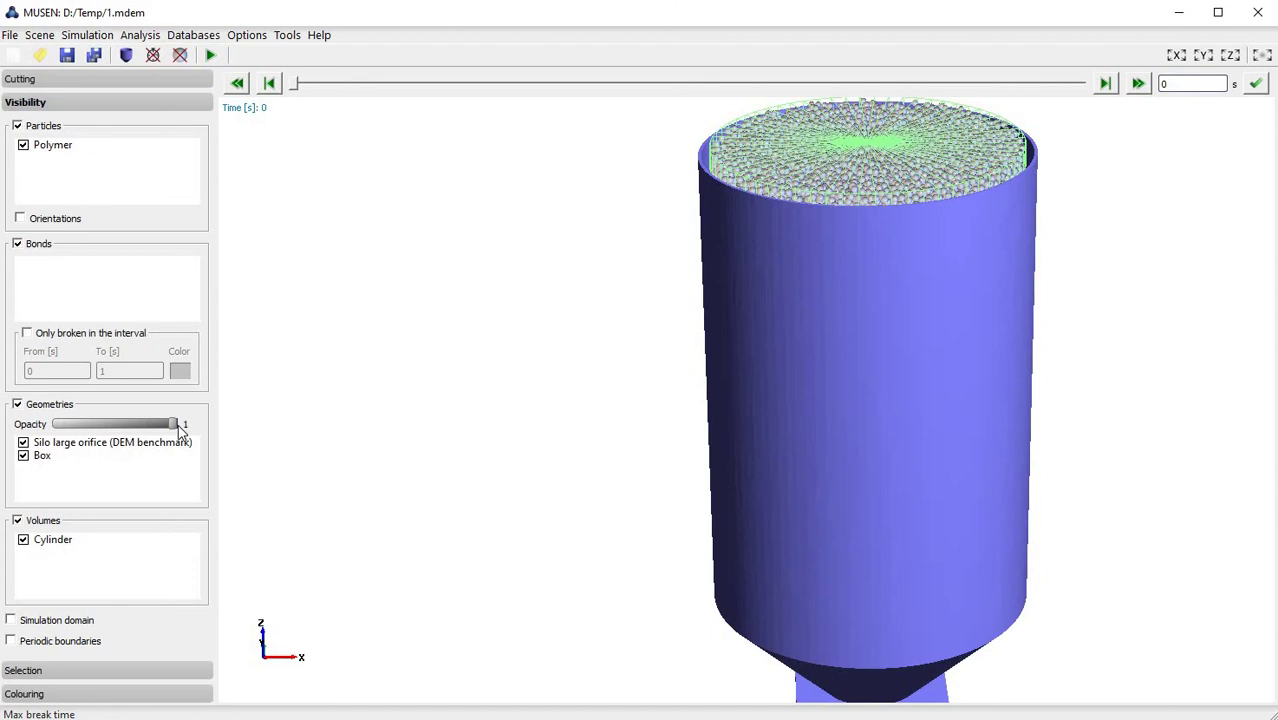
Step: Set the opacity of the displayed geometries to 0.8
click(23, 442)
click(178, 441)
scroll(165, 430, down, 8)
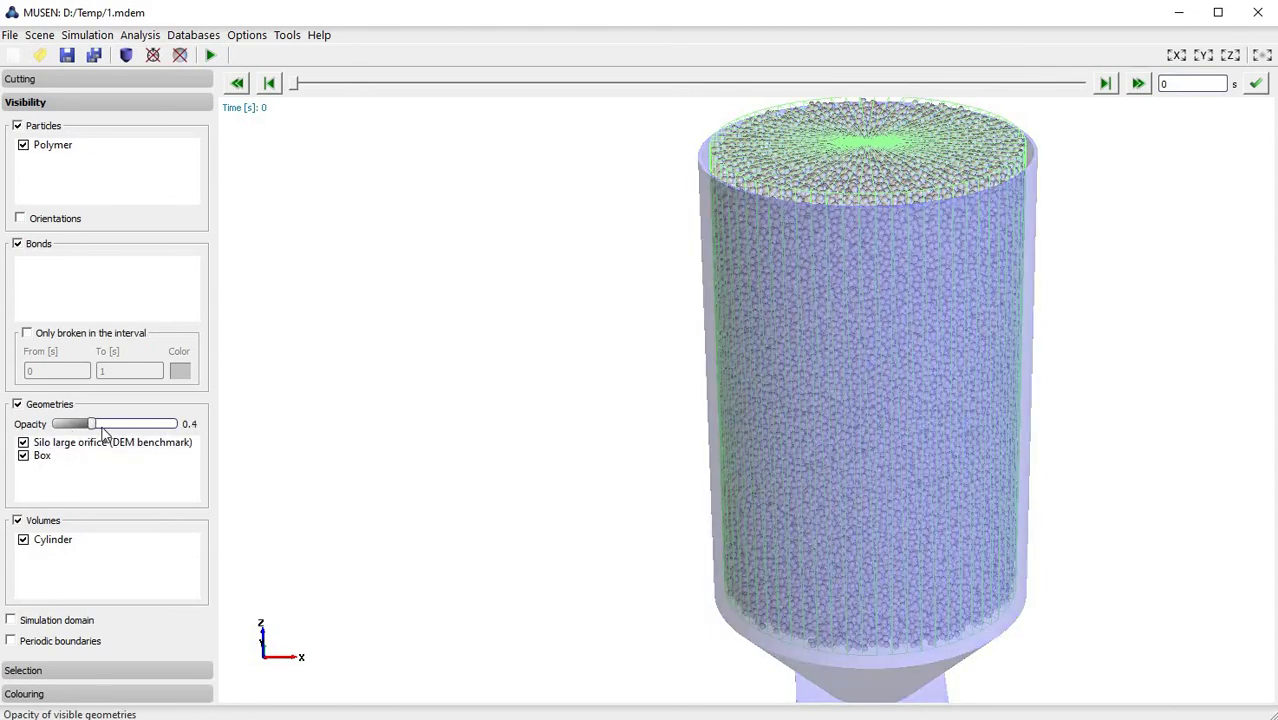
scroll(165, 430, up, 8)
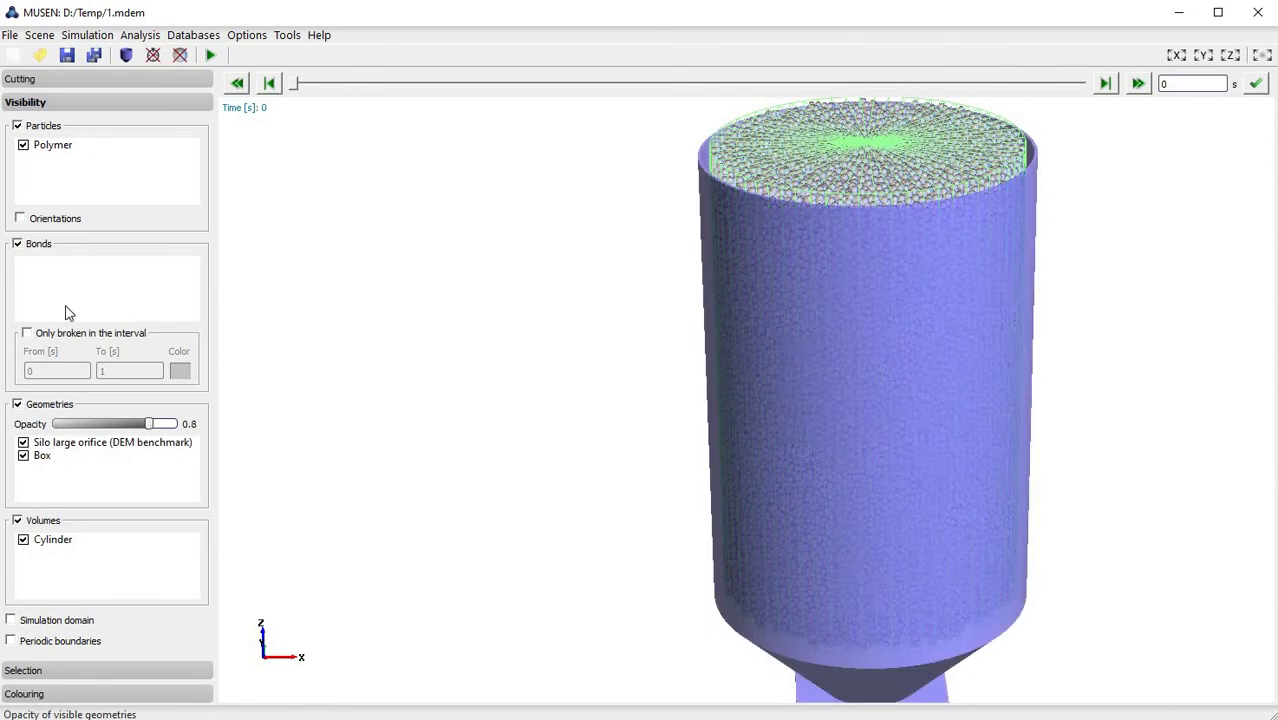
Step: Cut the view of the filled silo along Y, keeping the range from 0 to 1 m
click(28, 84)
click(20, 162)
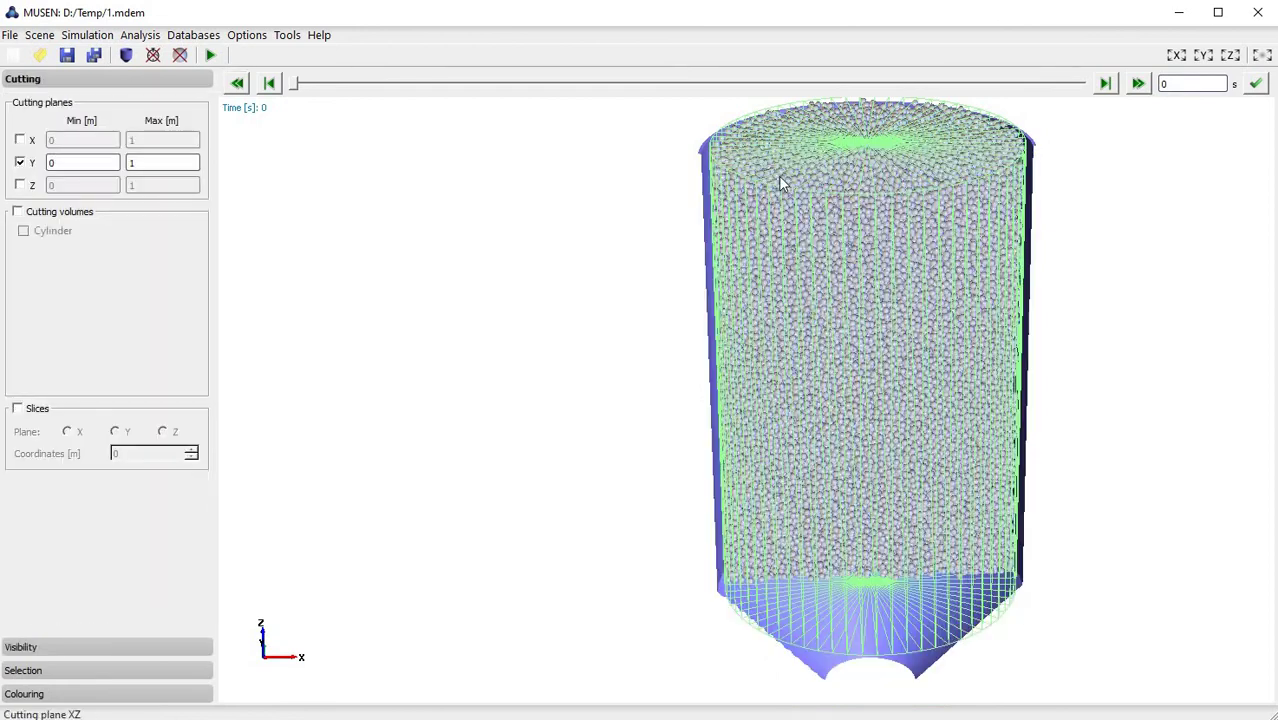
drag(763, 174, 735, 217)
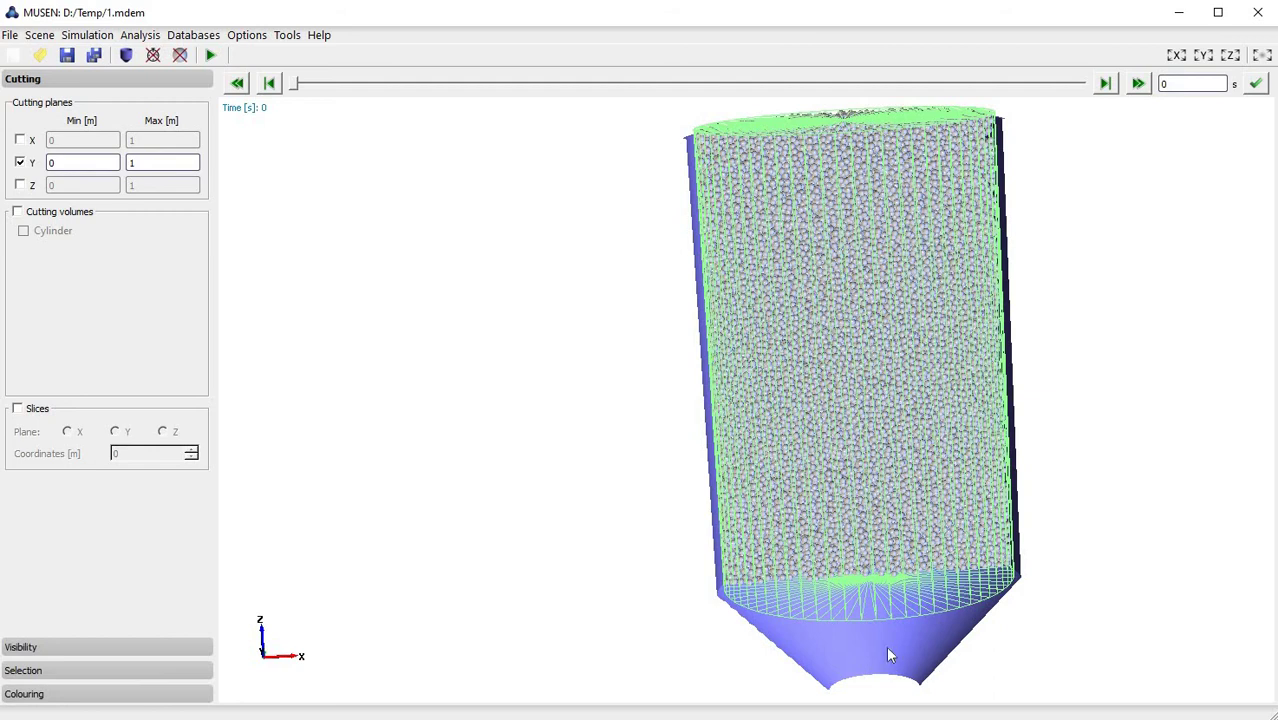
Step: Assign the Steel material to both the silo and the box, and close the geometries editor
click(40, 35)
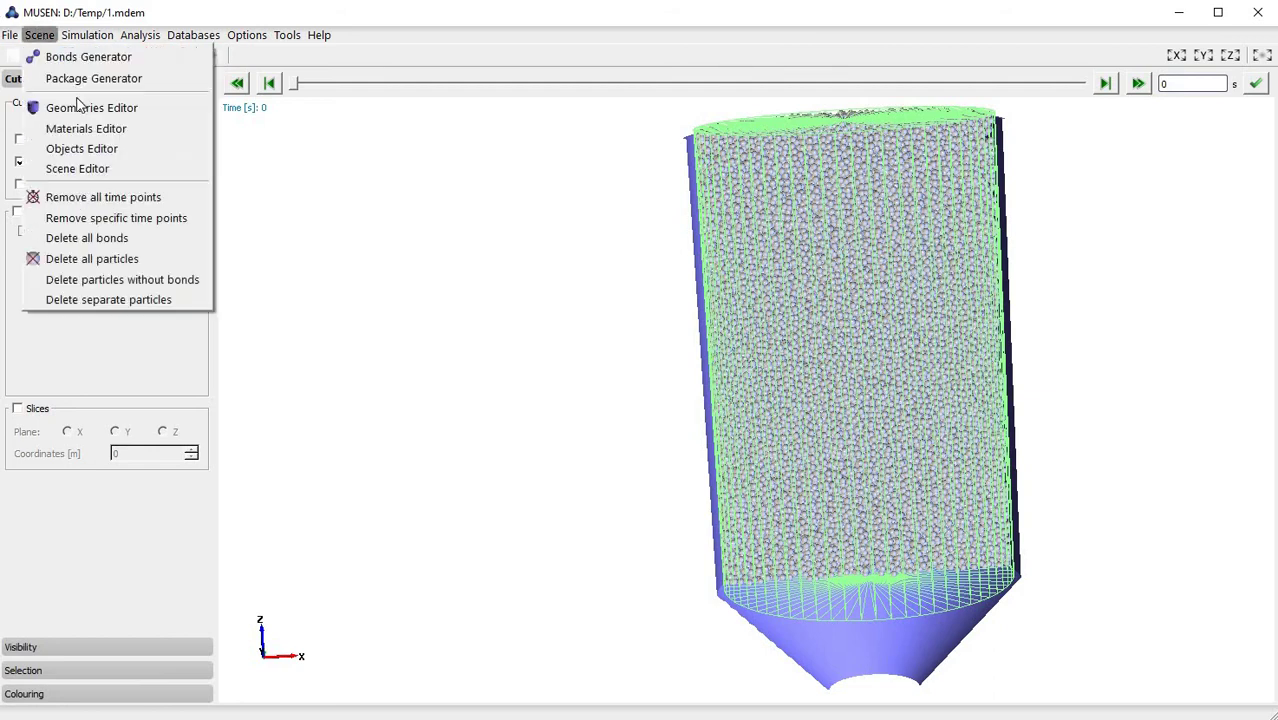
click(80, 112)
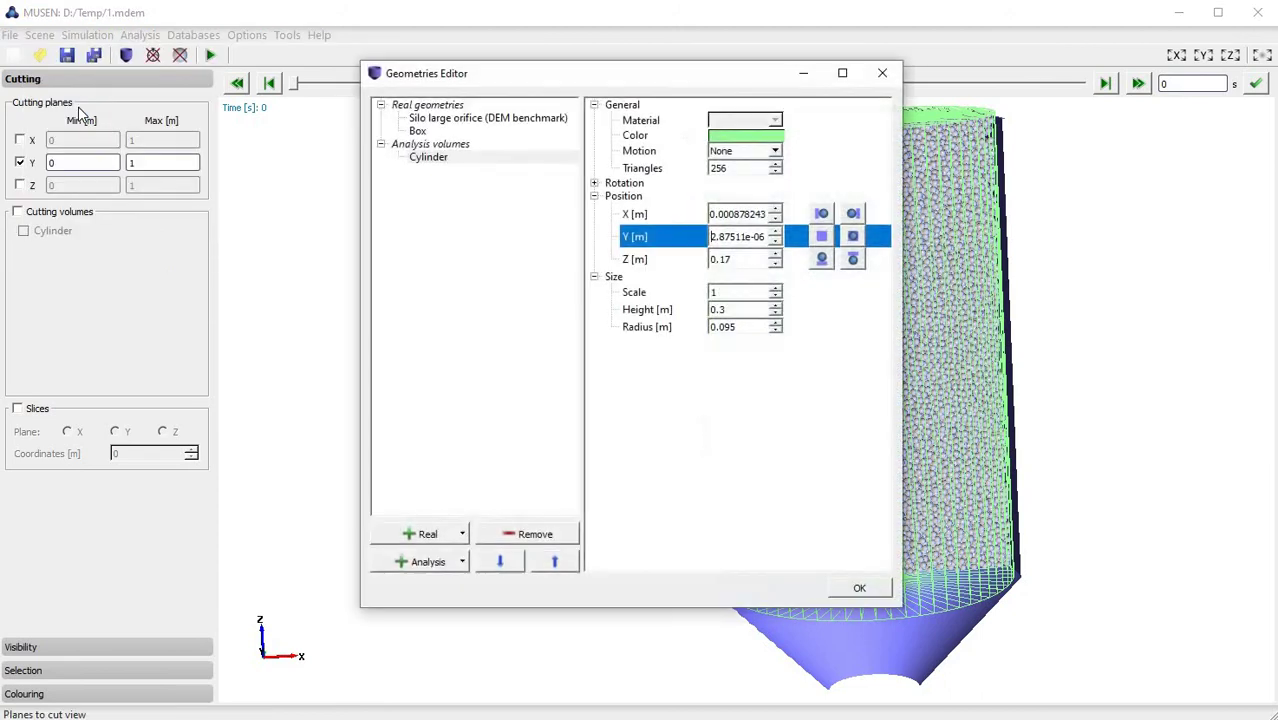
click(556, 120)
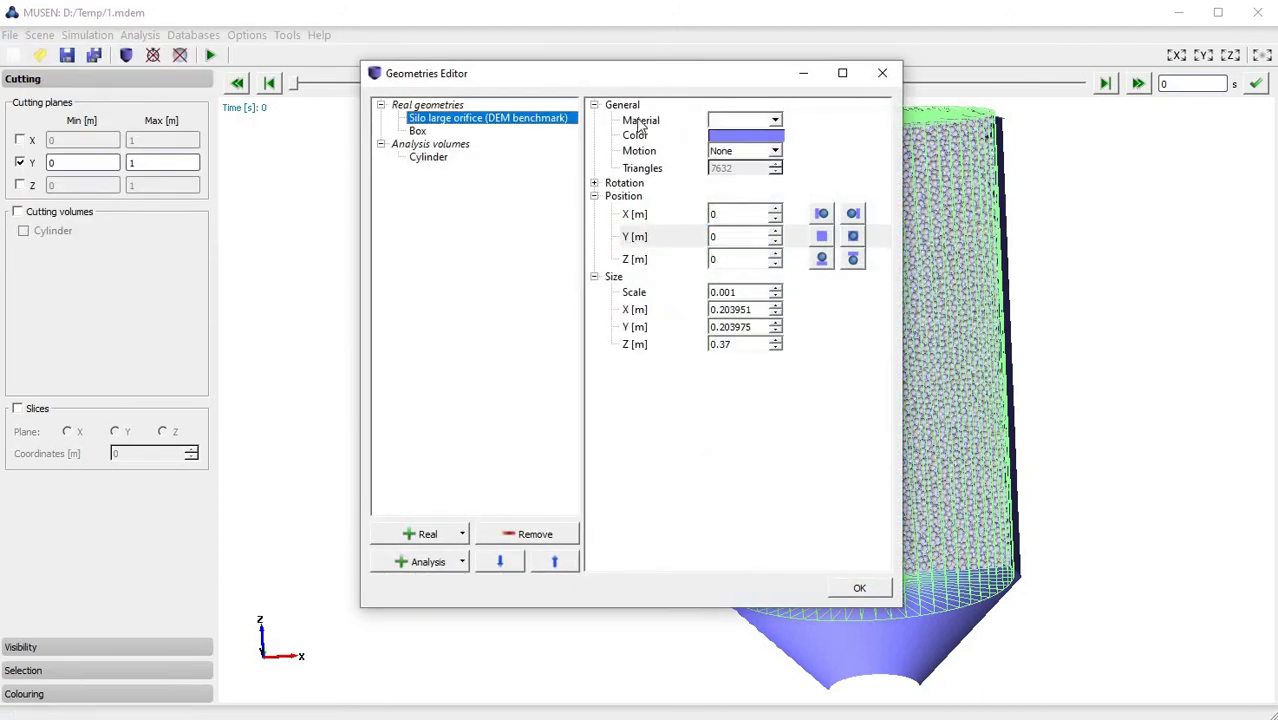
click(740, 120)
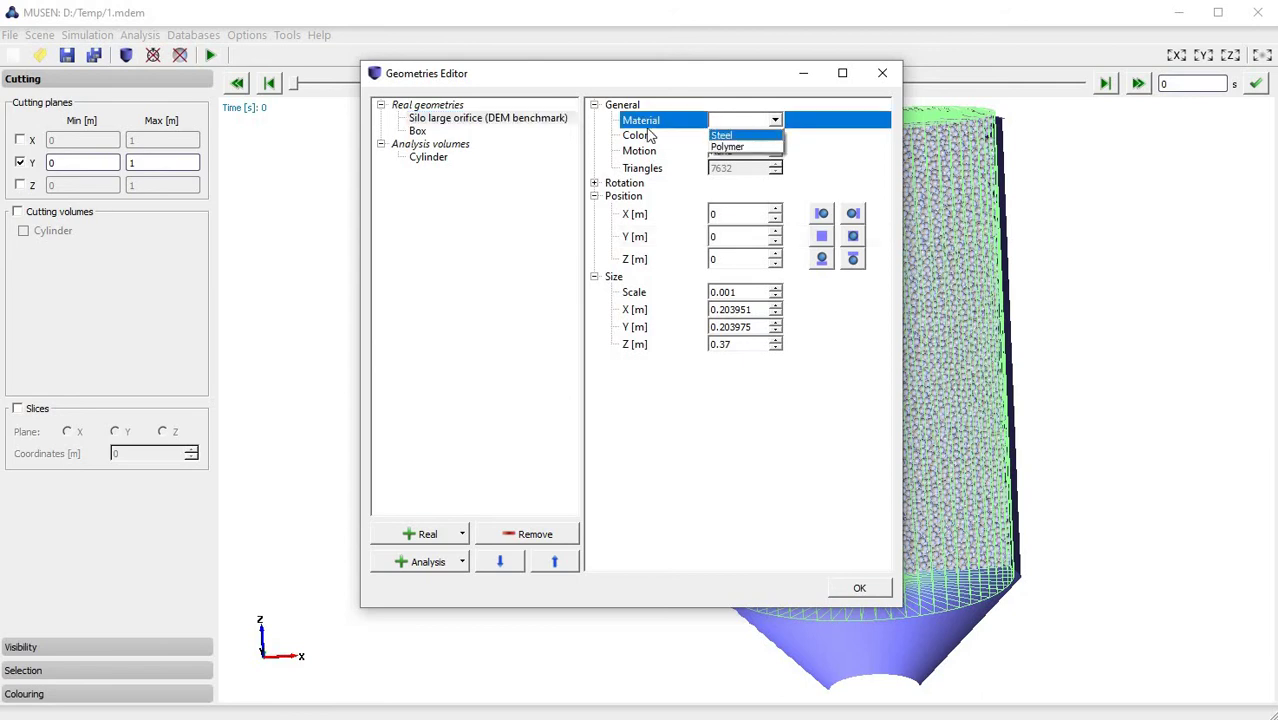
click(494, 131)
click(745, 124)
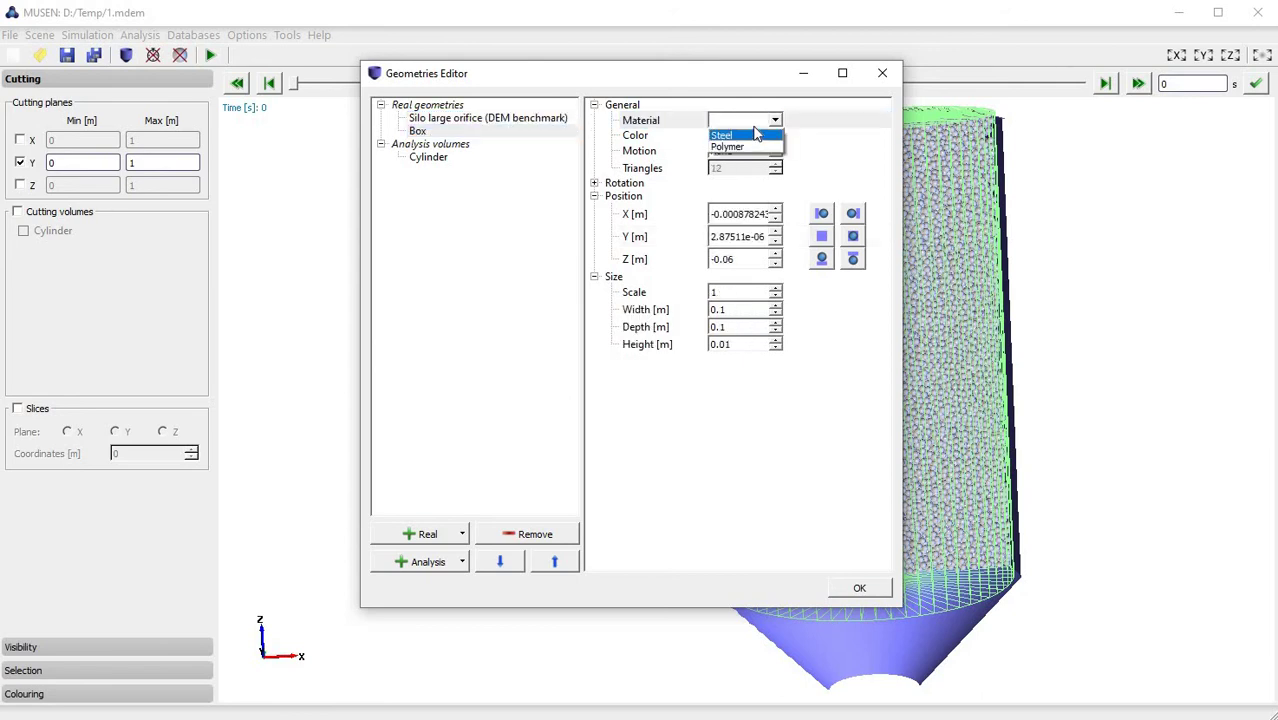
click(752, 133)
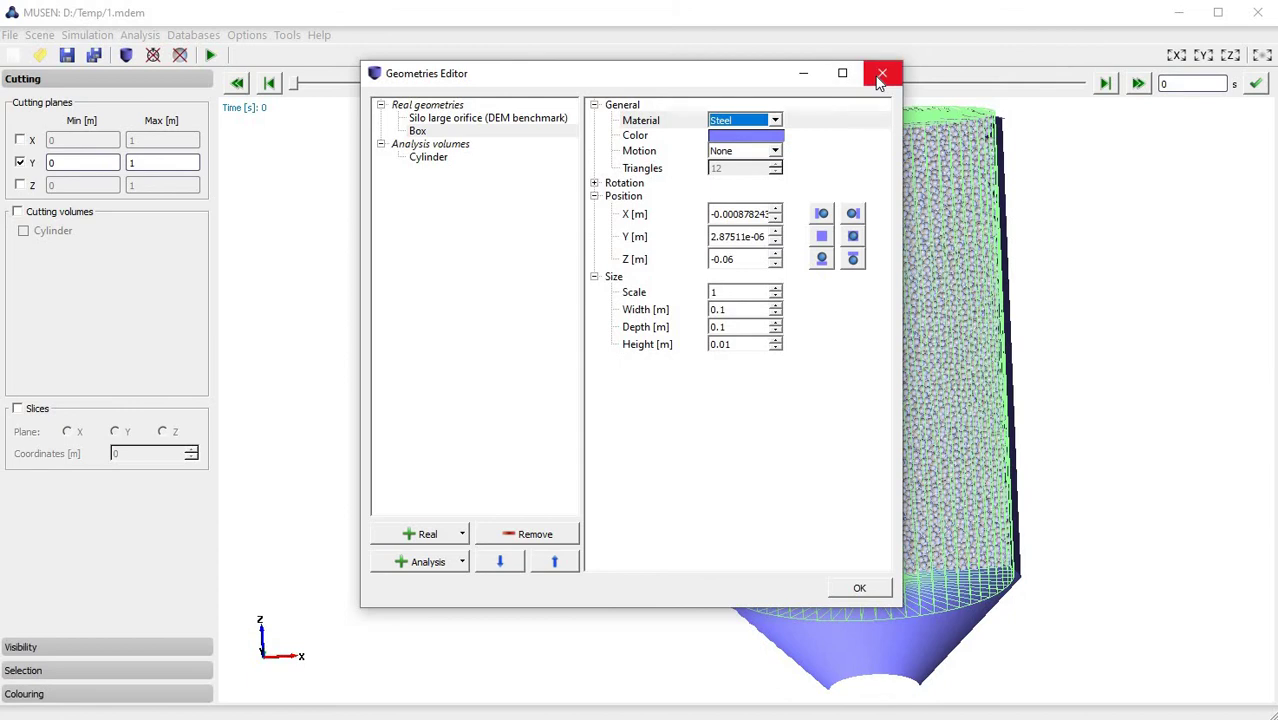
click(880, 76)
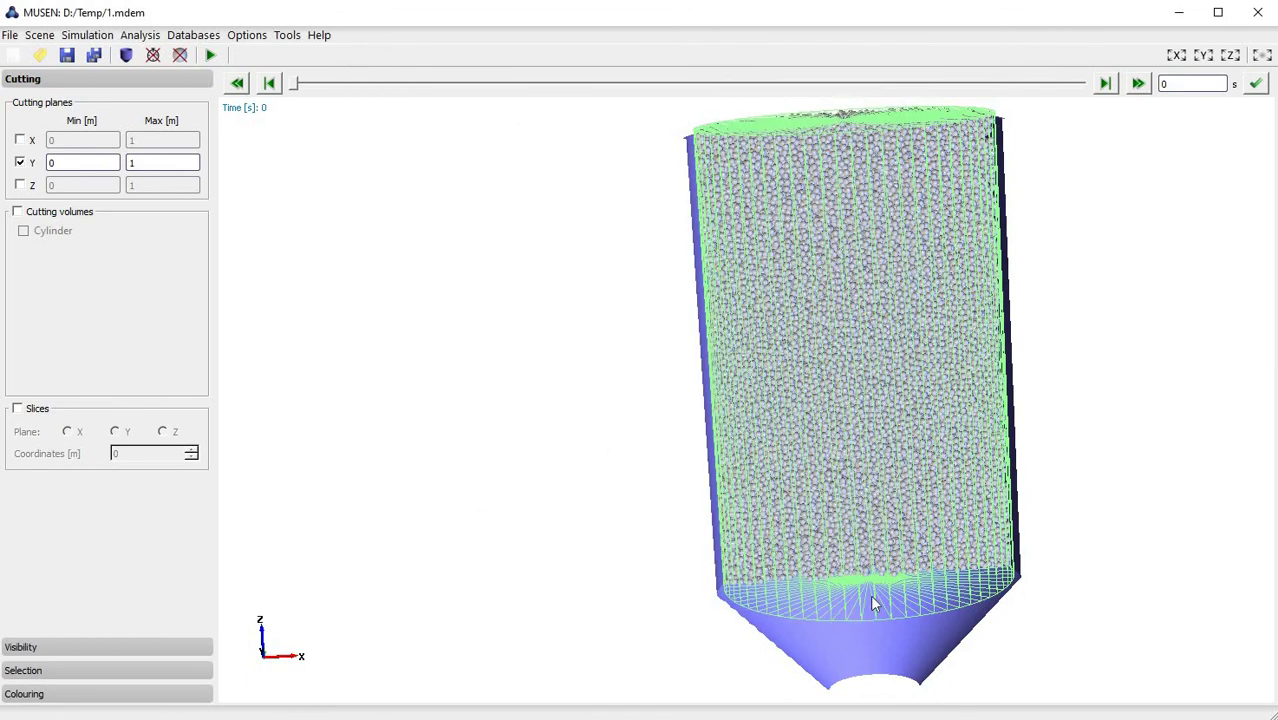
Step: Open the simulator and set the simulation step to 1.6e-06 s, the saving step to 0.1 s and the end time to 0.5 s
click(212, 56)
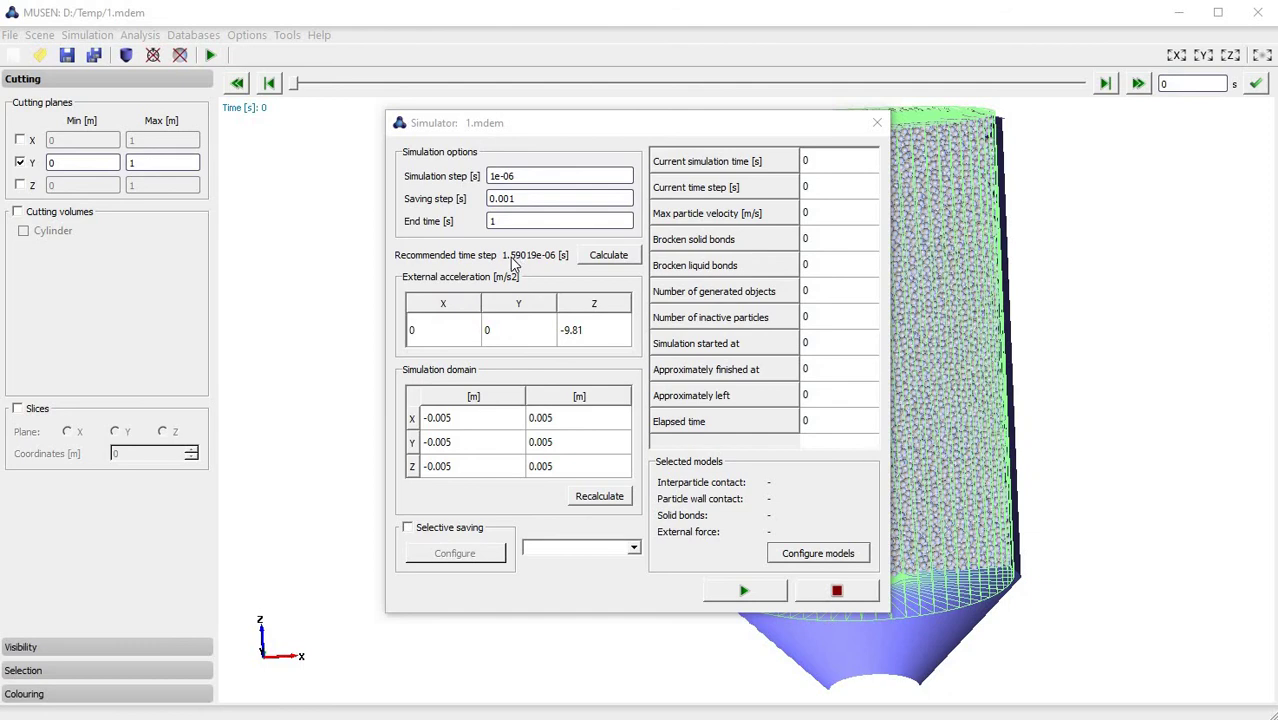
click(493, 177)
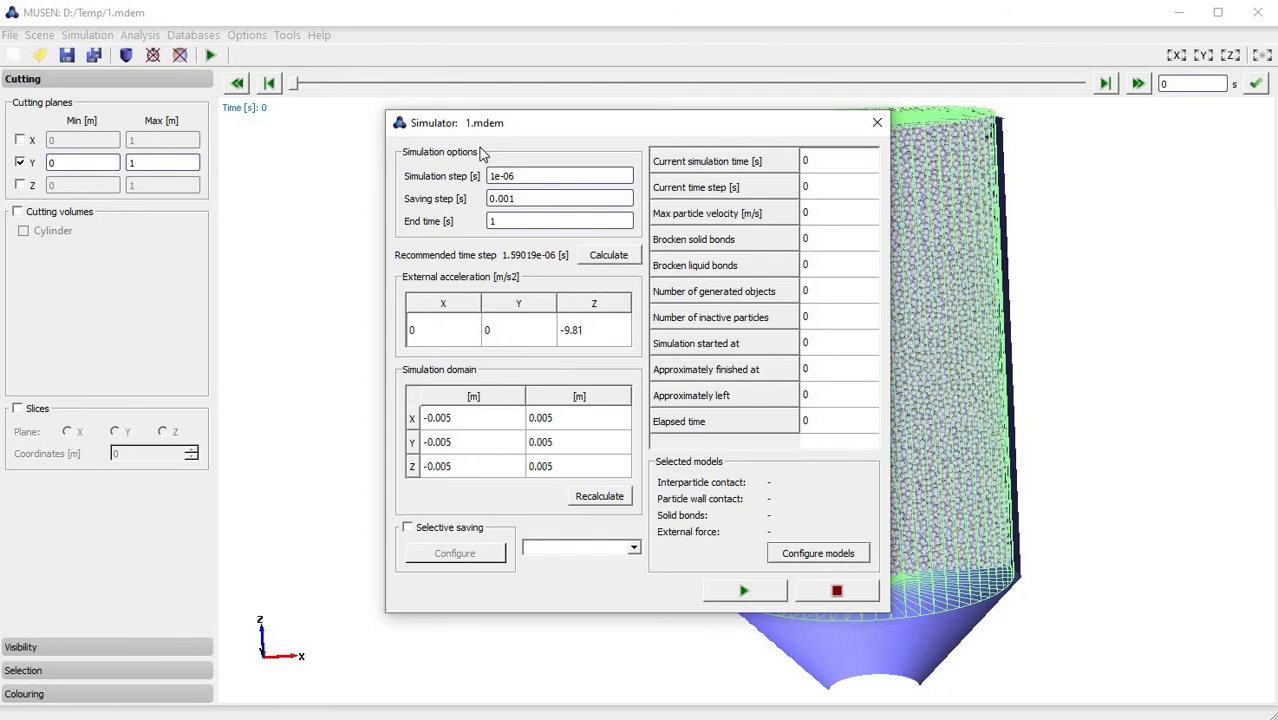
text(.6)
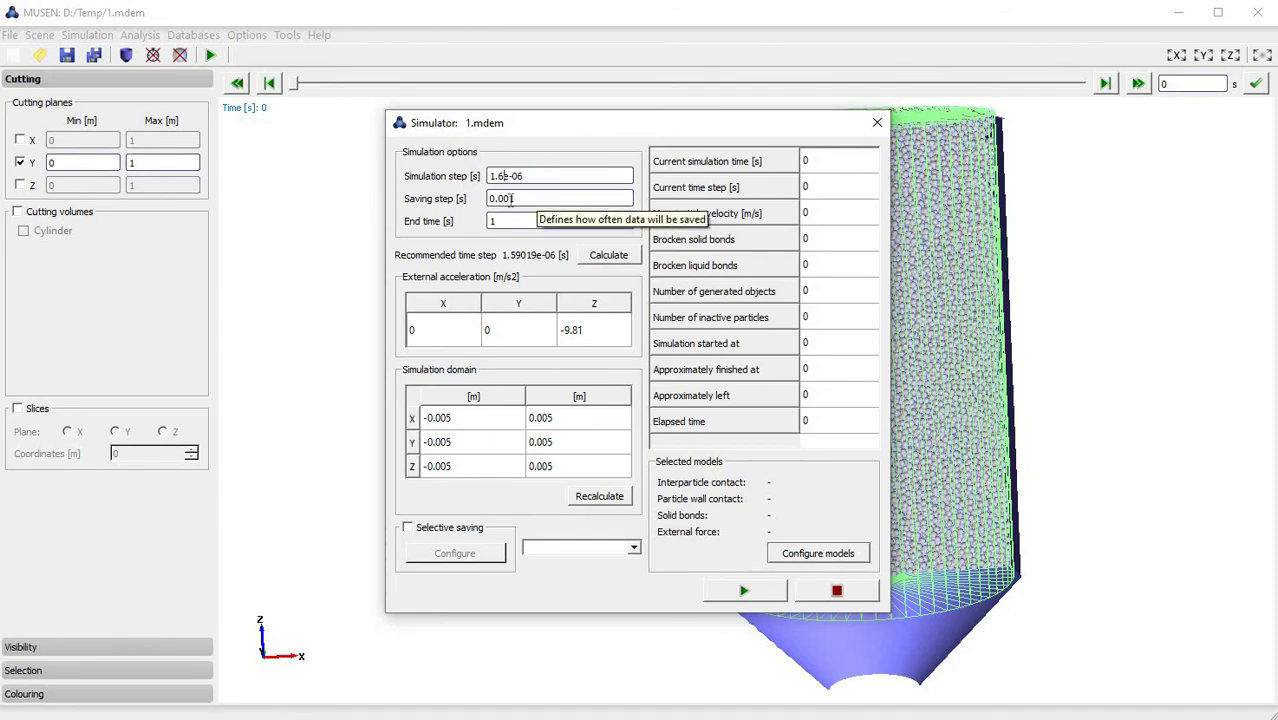
drag(514, 198, 505, 198)
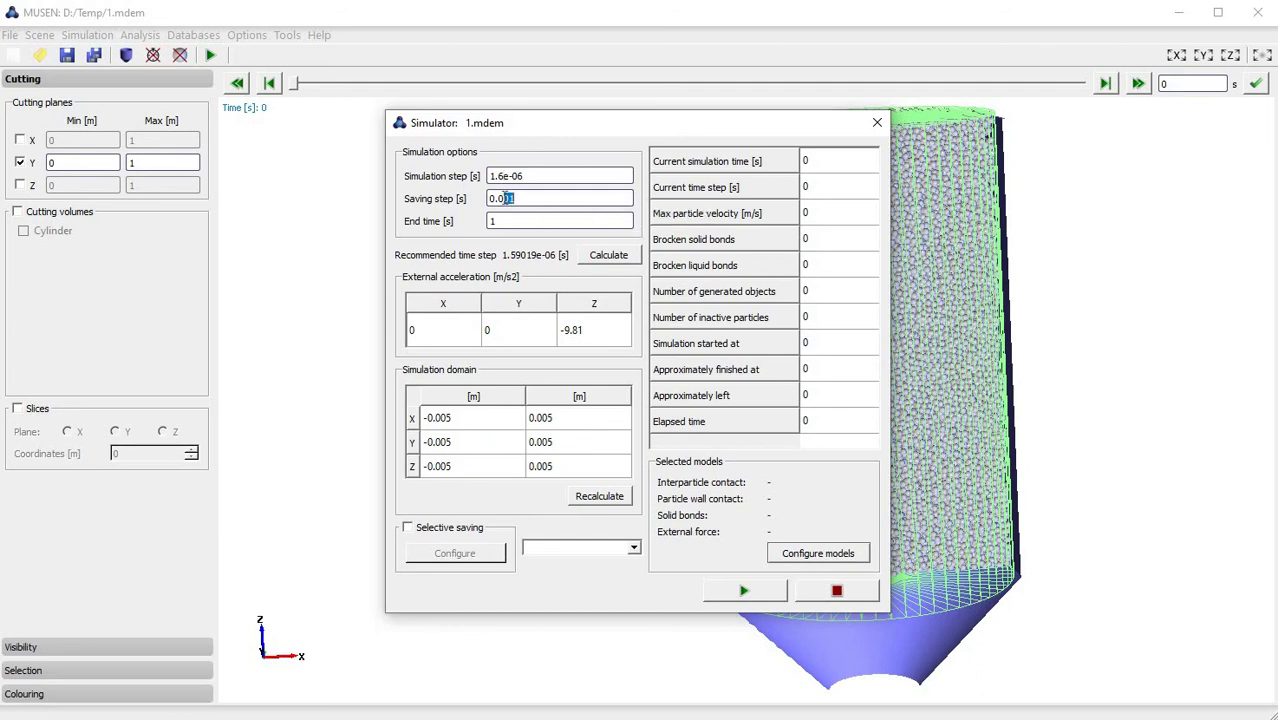
key(BackSpace)
key(BackSpace)
text(1)
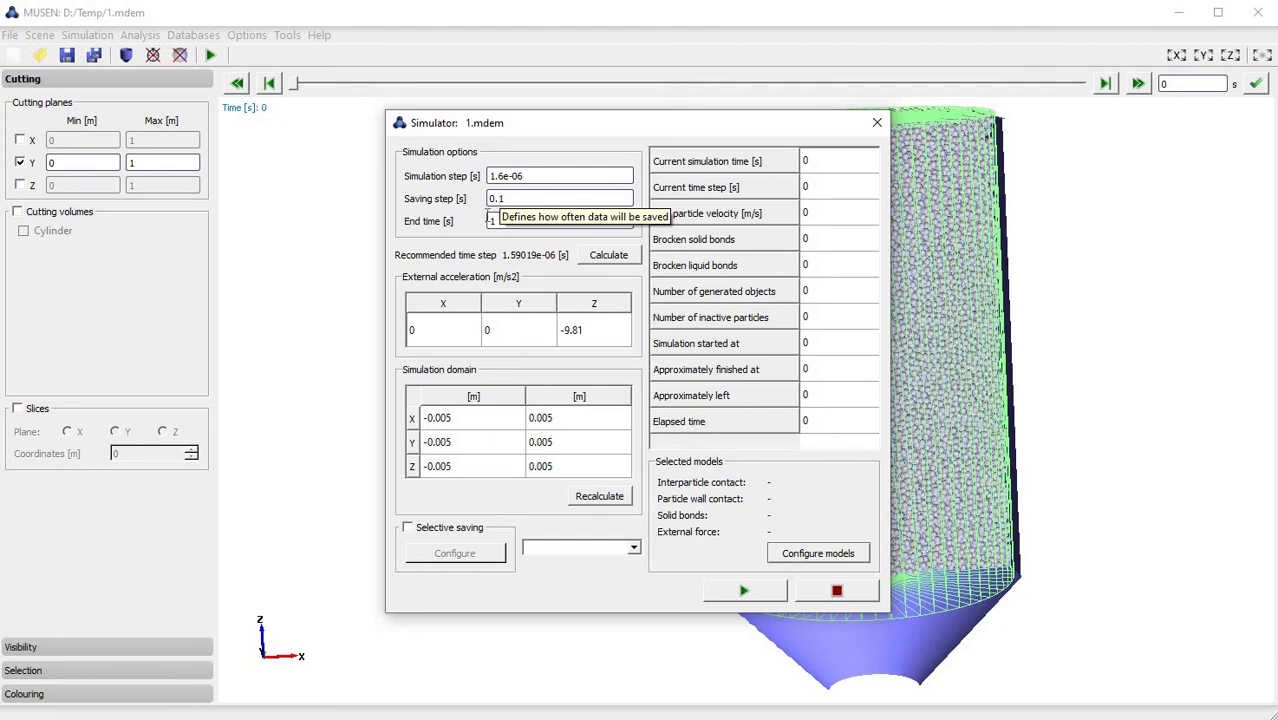
drag(497, 221, 470, 210)
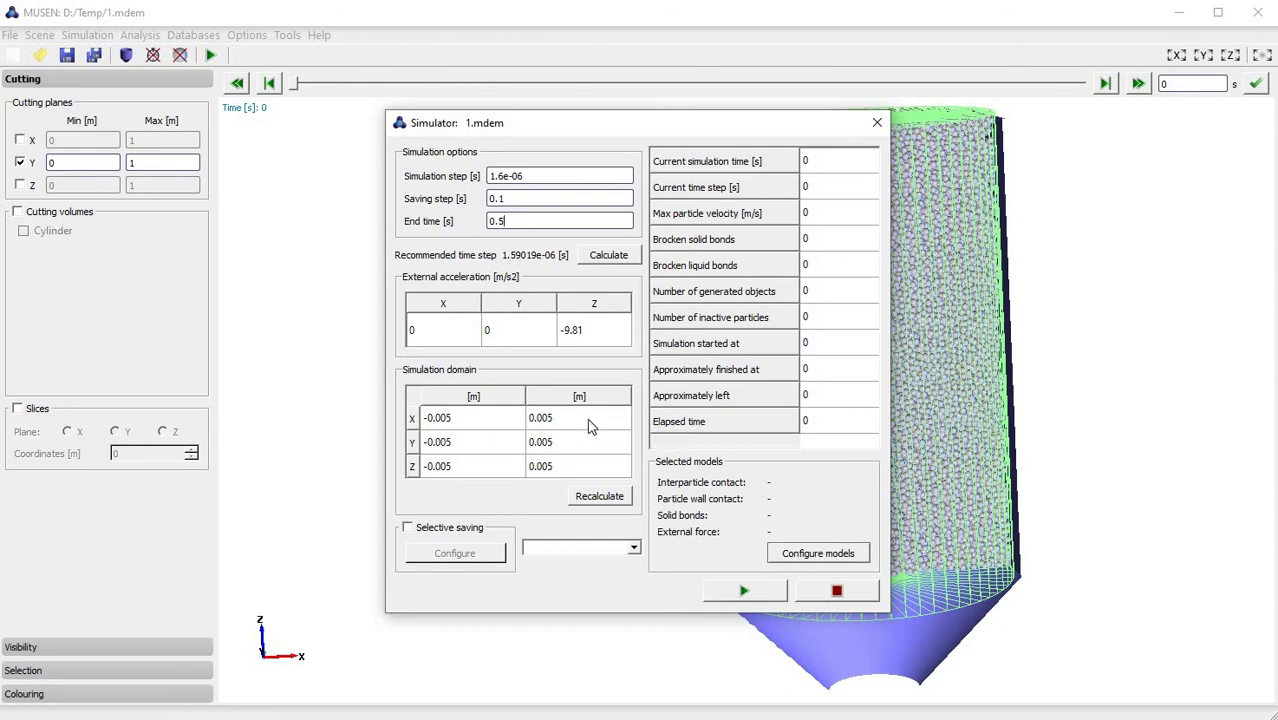
Step: Recalculate the simulation domain from the scene and choose GPU as the computing device
click(610, 496)
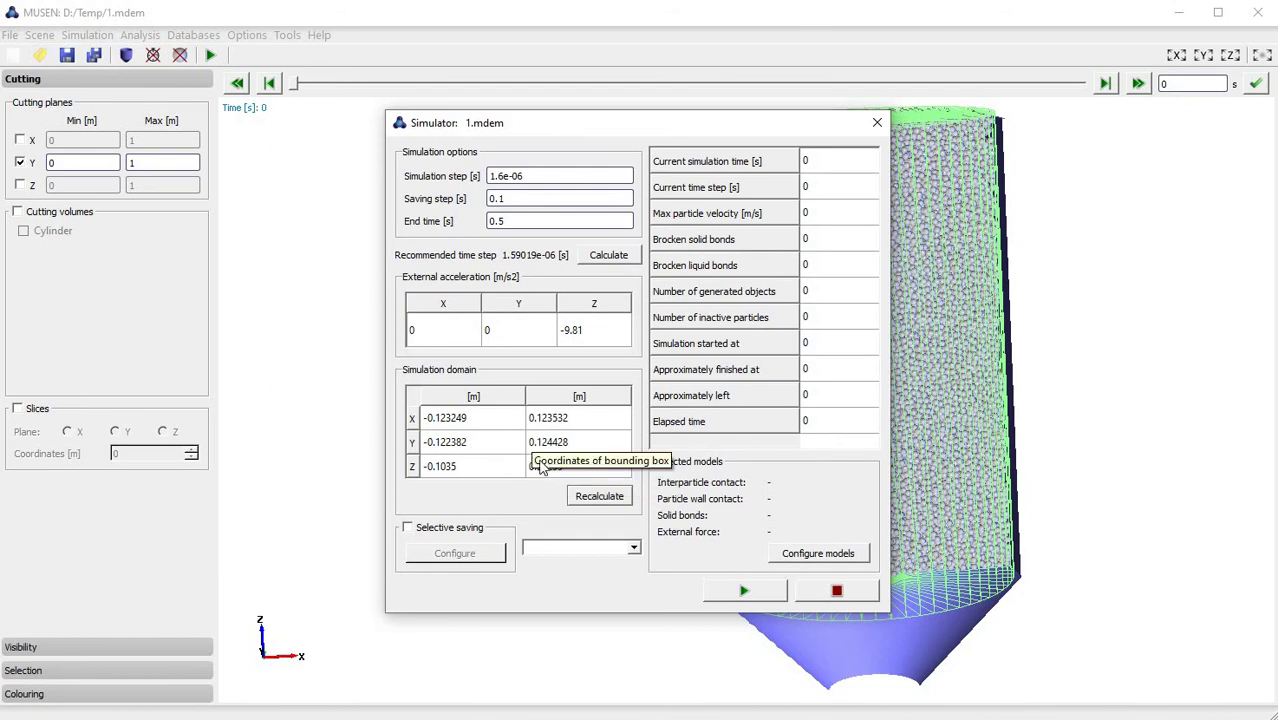
click(580, 552)
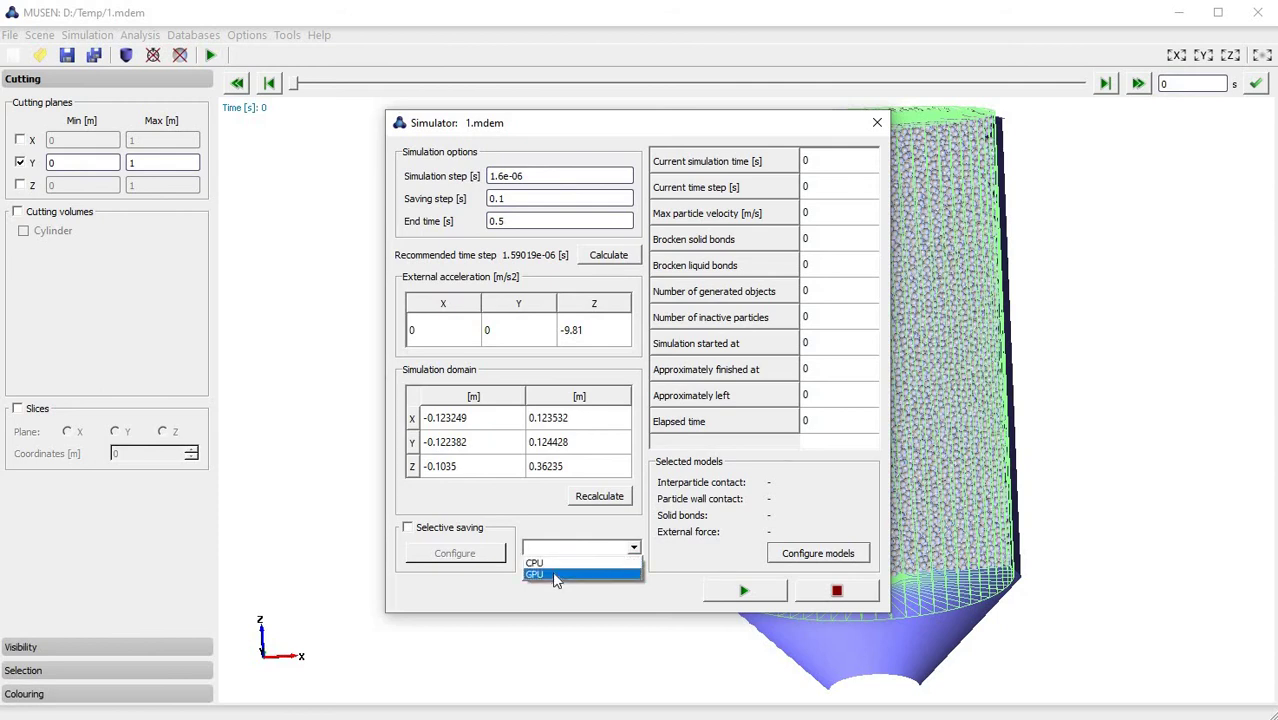
click(556, 576)
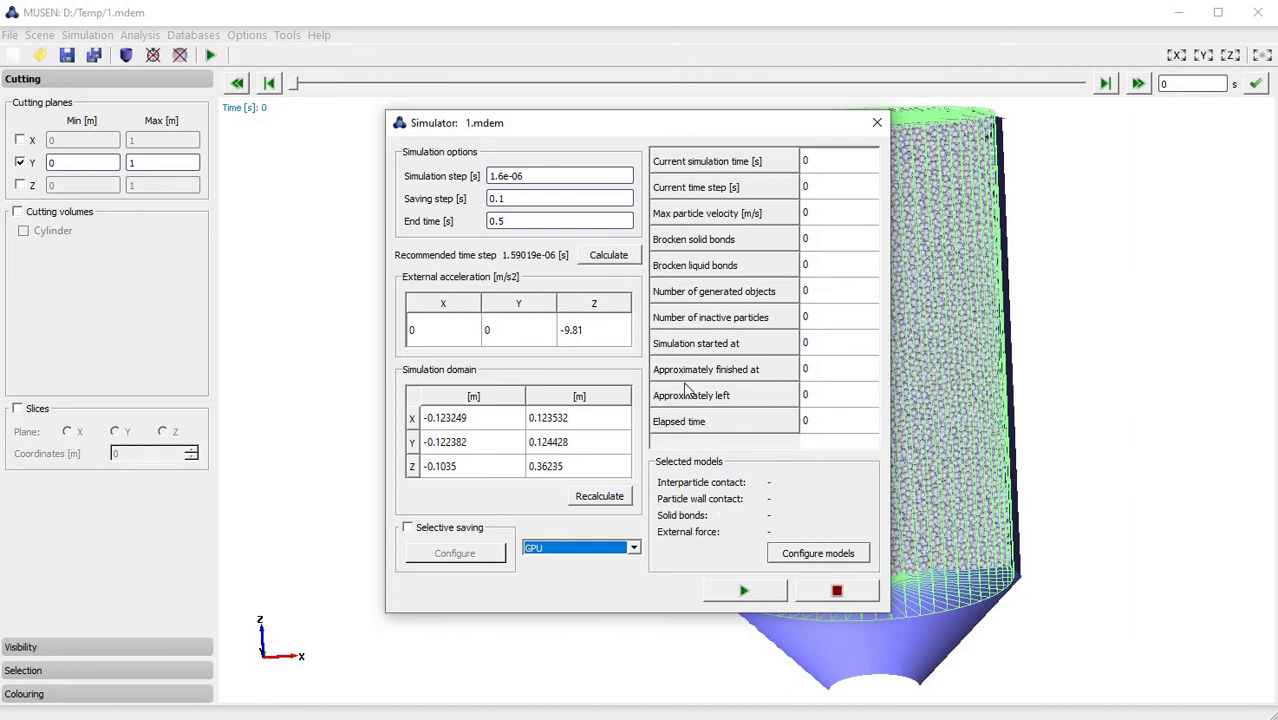
Step: Assign the Hertz-Mindlin model to both interparticle and particle-wall contact, and start the filling simulation
click(812, 558)
click(631, 321)
click(621, 357)
click(621, 349)
key(Return)
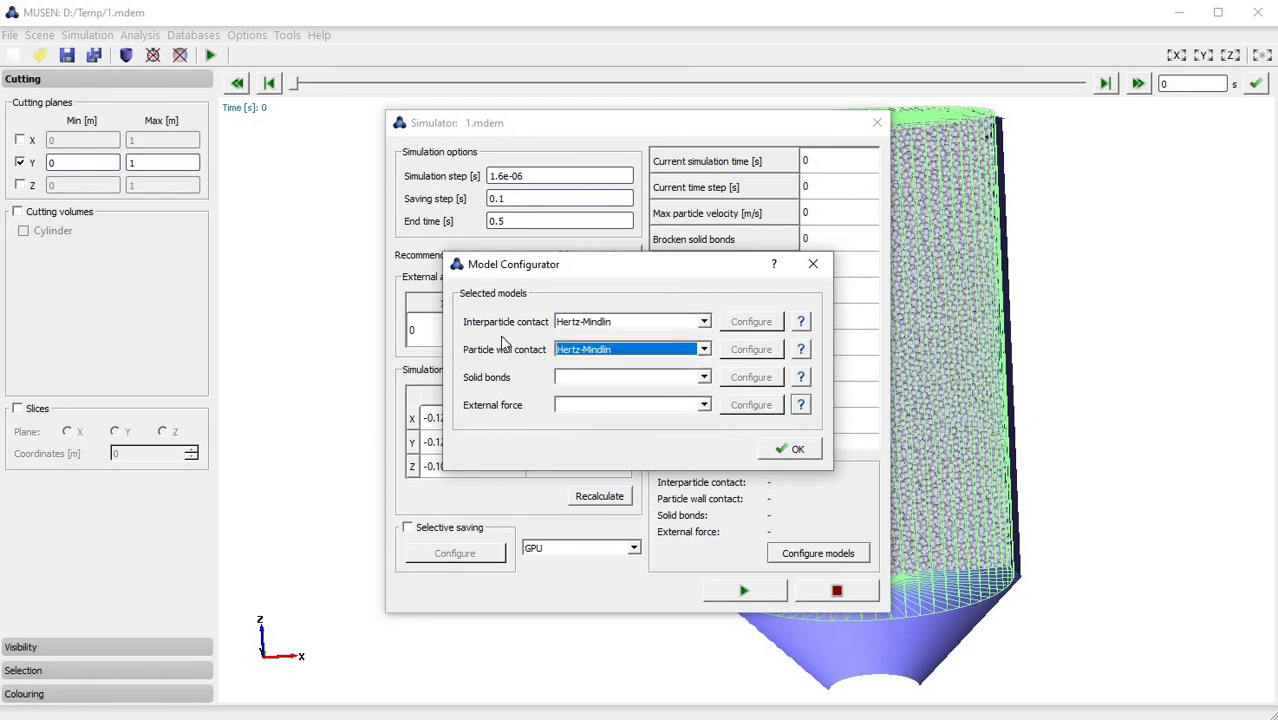
click(808, 450)
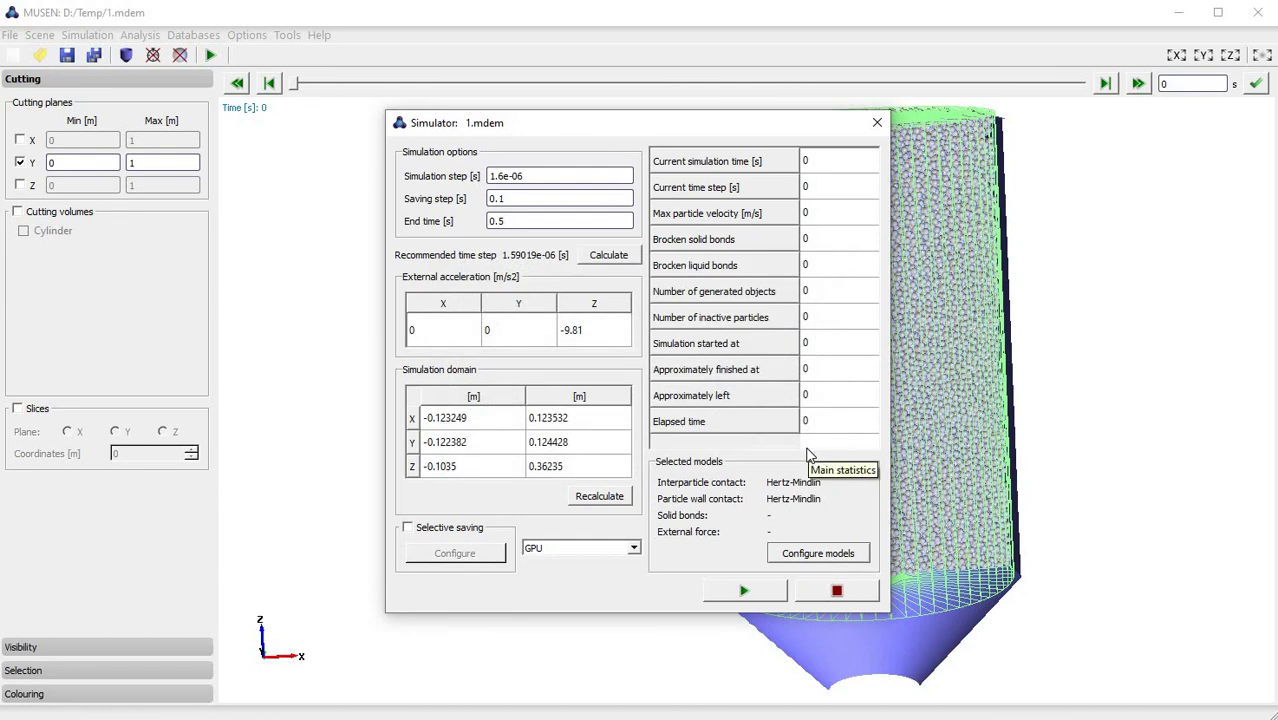
click(746, 590)
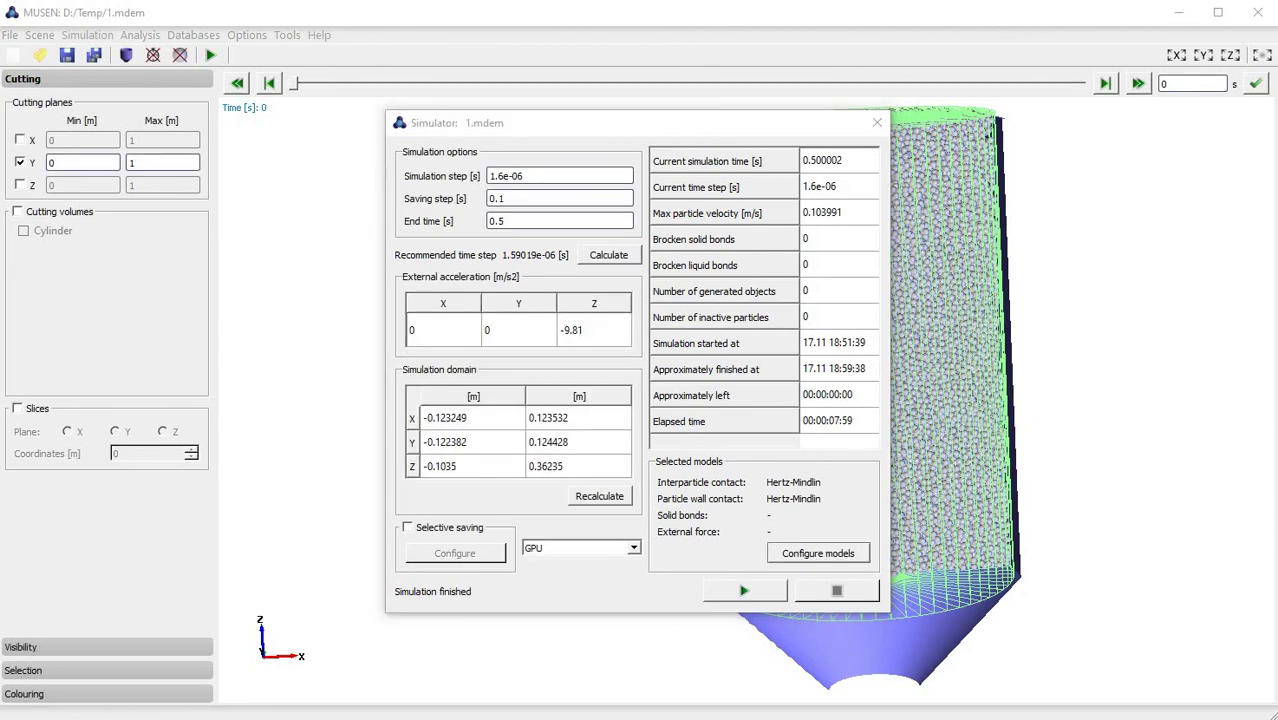
Step: Step through the saved time points of the filling simulation up to the last one to examine how the particles settle
drag(495, 122, 300, 90)
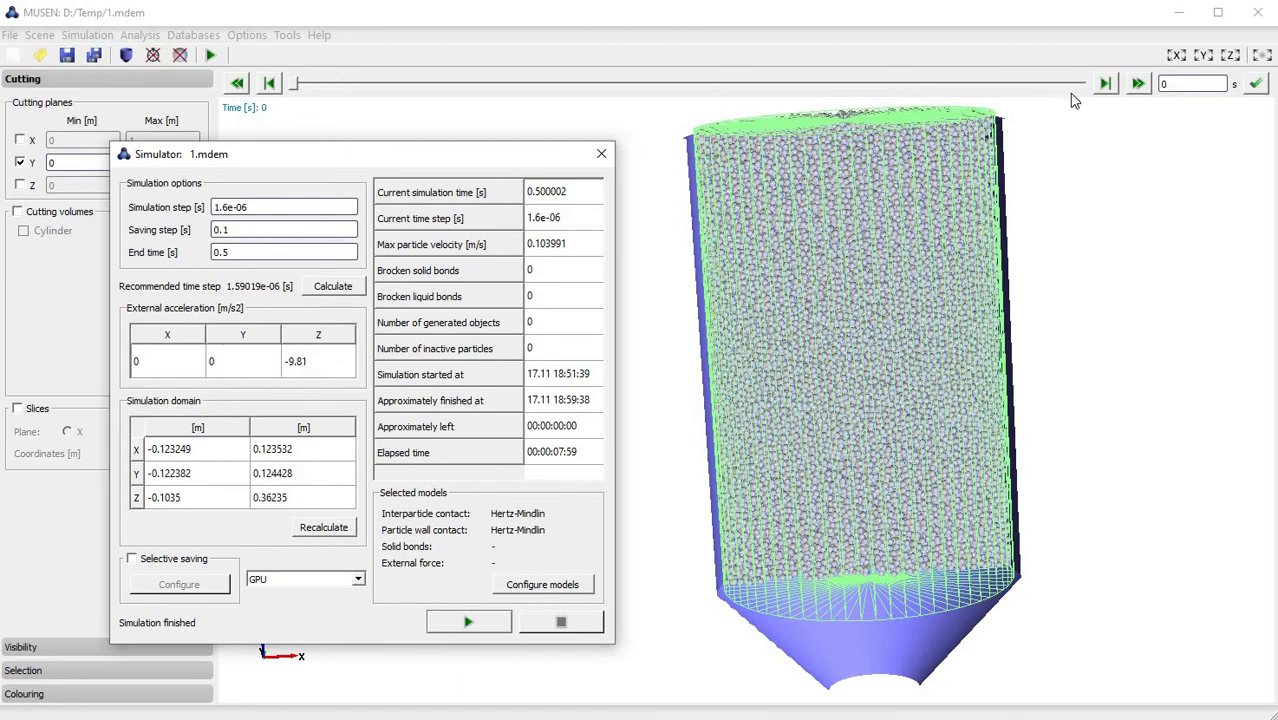
click(1104, 84)
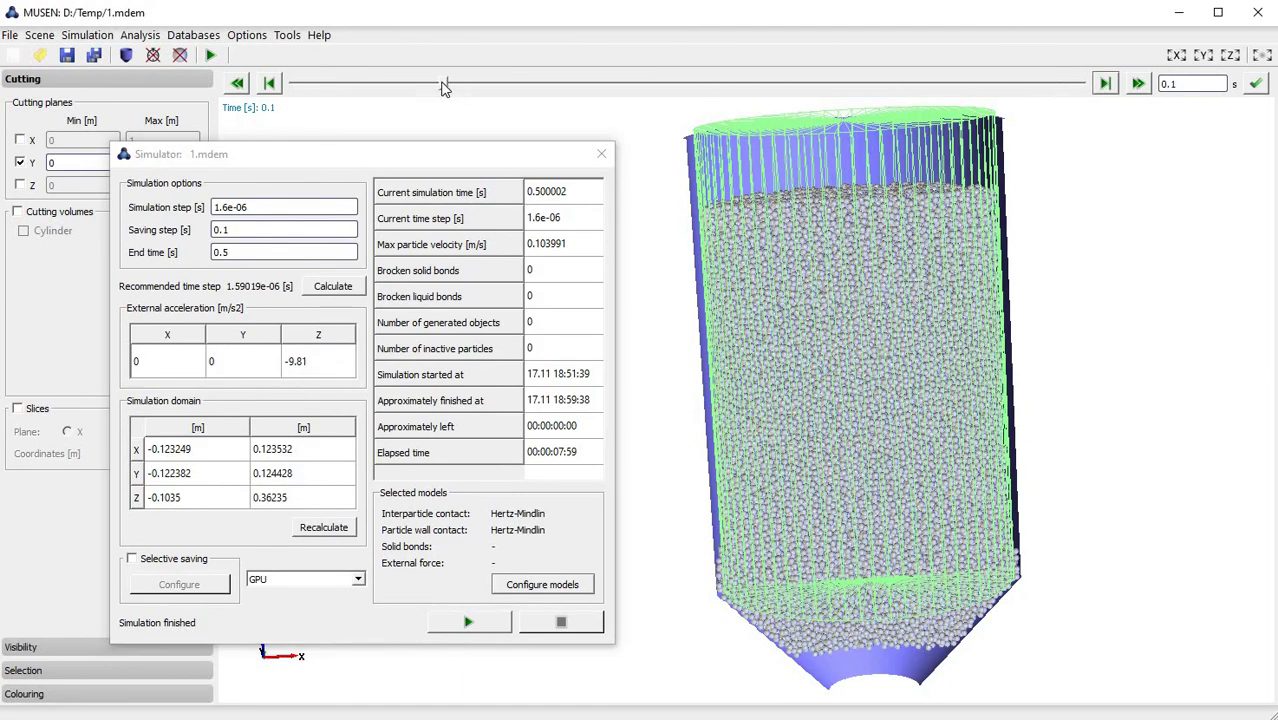
double_click(223, 230)
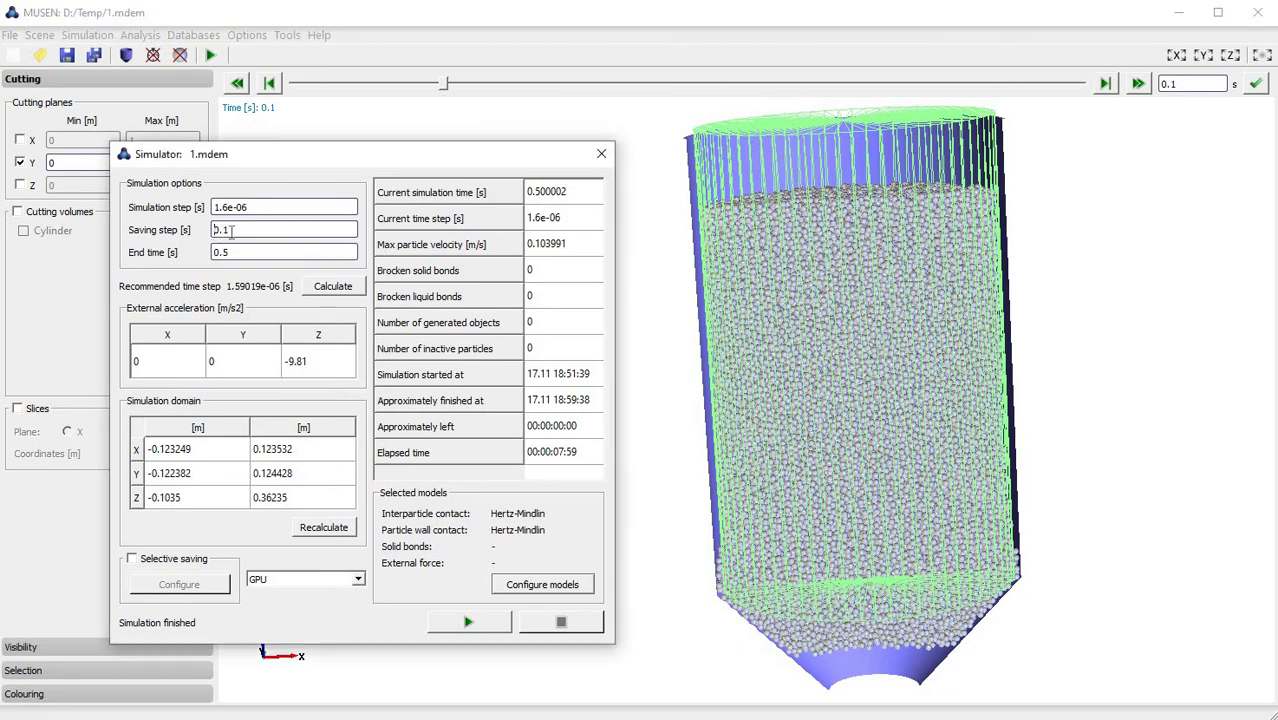
click(1104, 84)
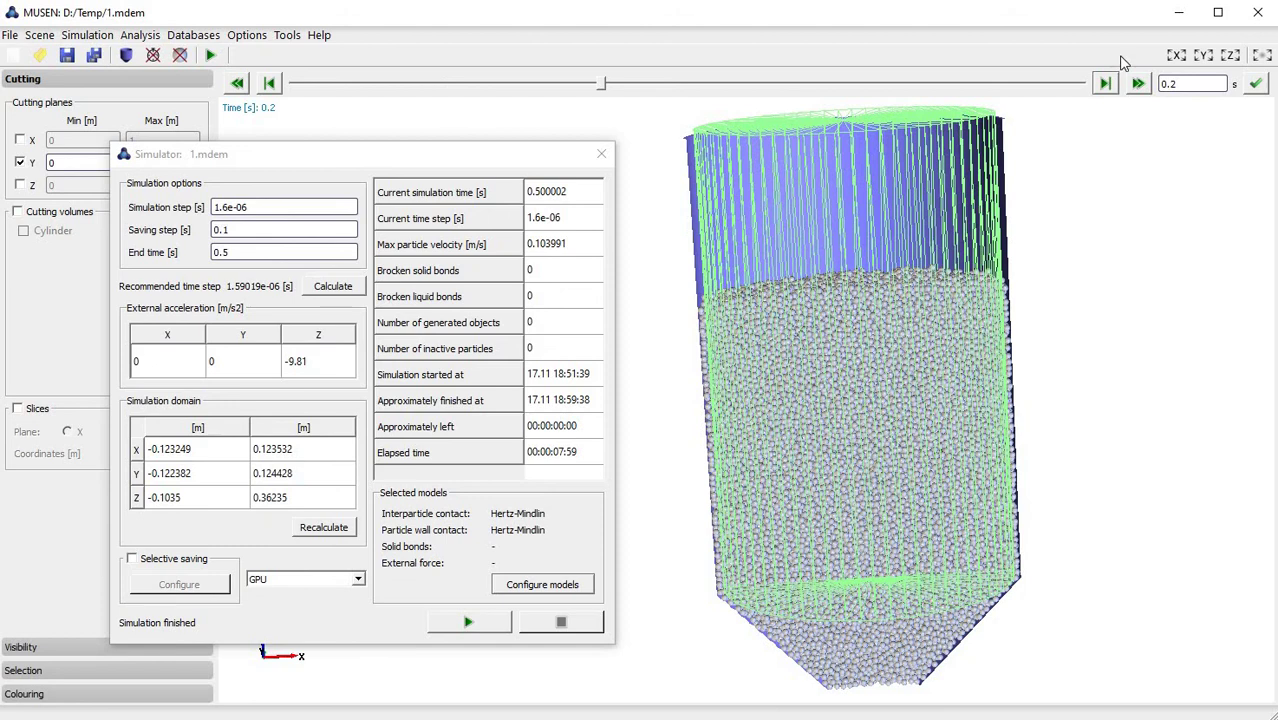
click(643, 86)
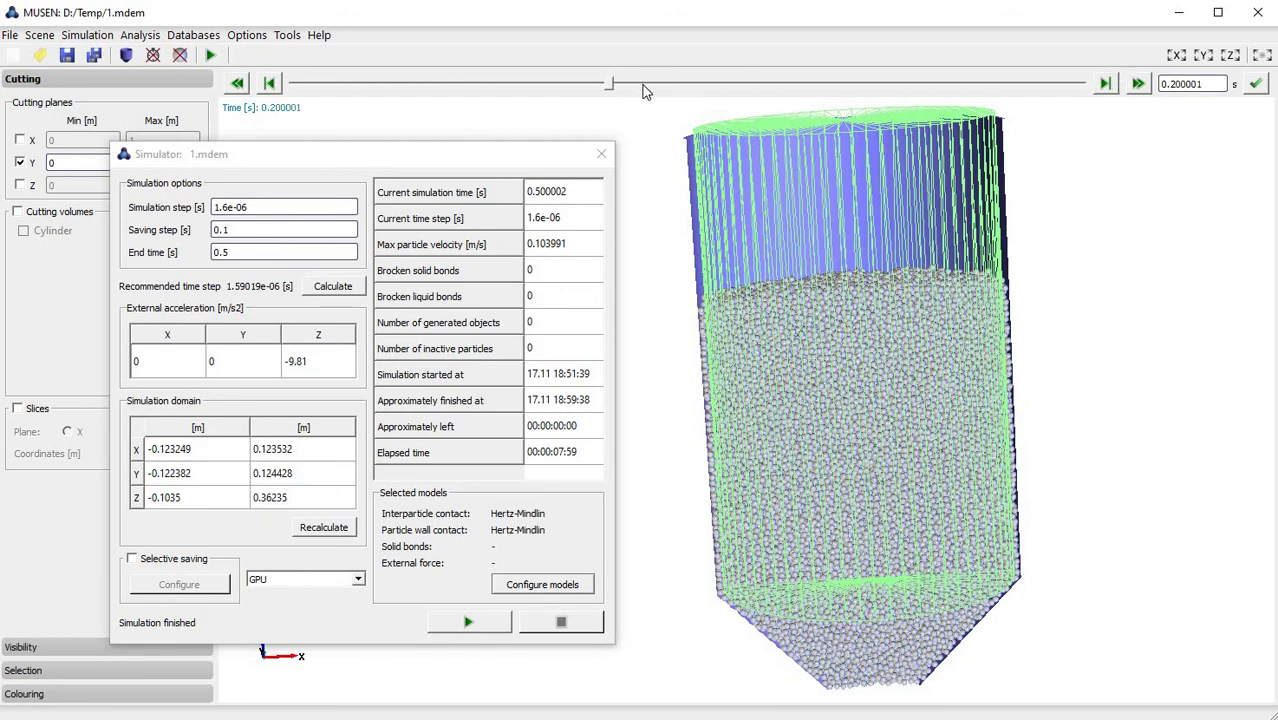
scroll(1195, 85, up, 2)
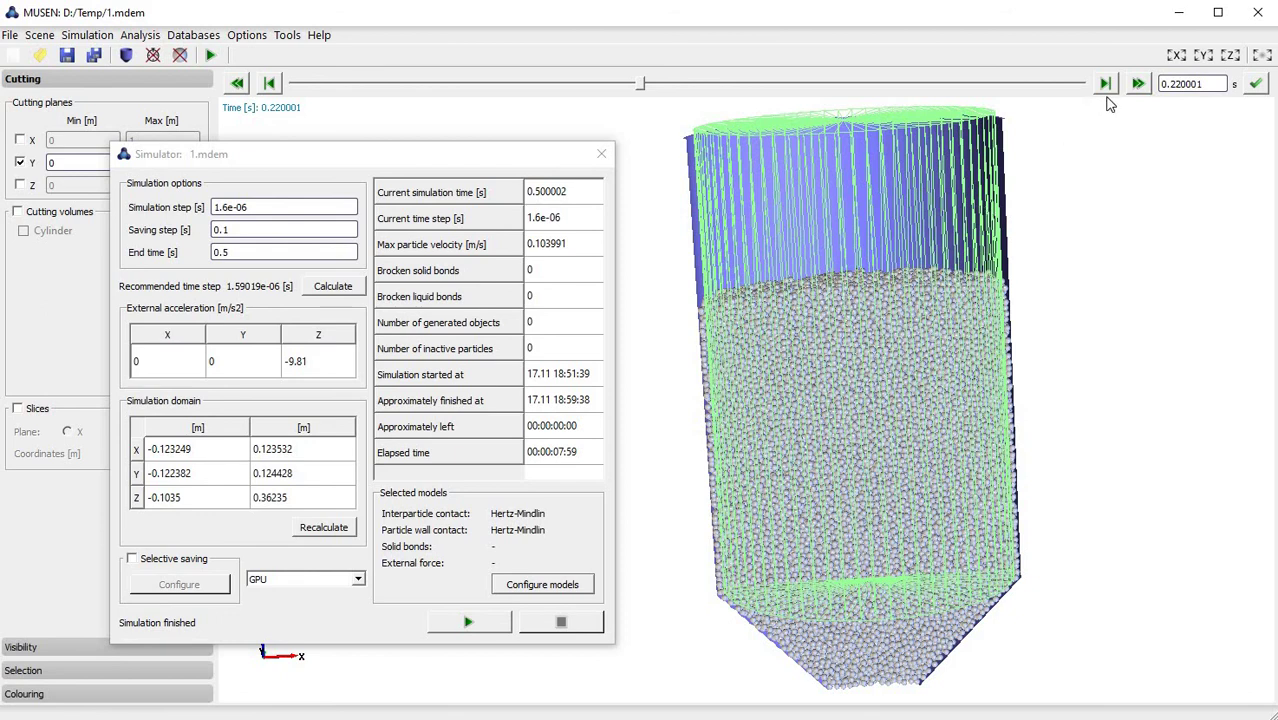
click(1137, 84)
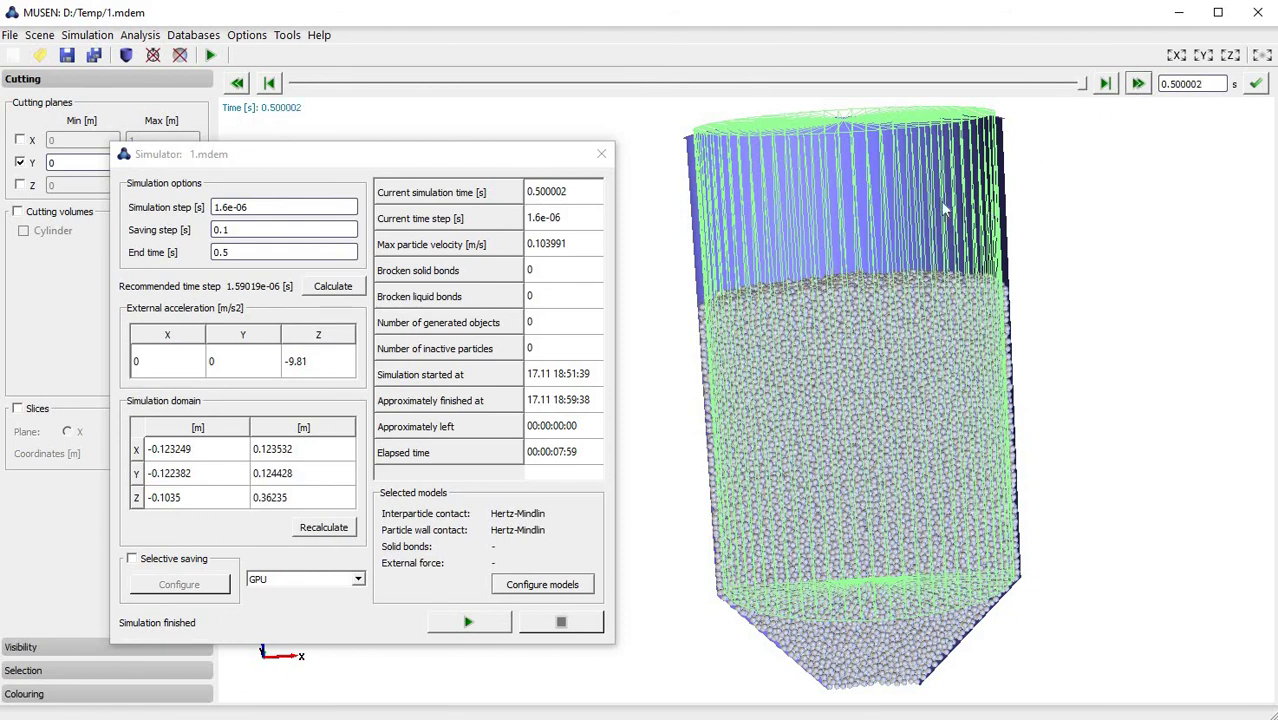
Step: Remove the Y cut from the view and hide the cylinder analysis volume so the complete silo is displayed
drag(960, 244, 965, 290)
click(40, 648)
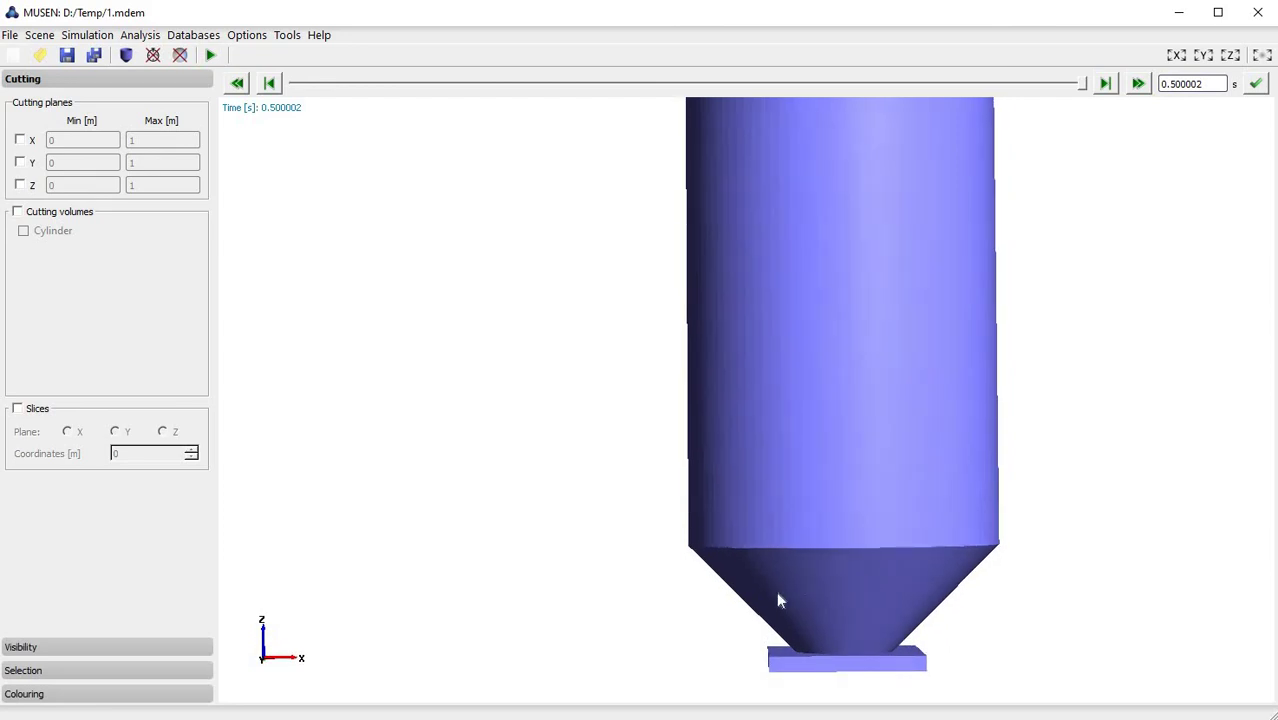
scroll(800, 600, down, 2)
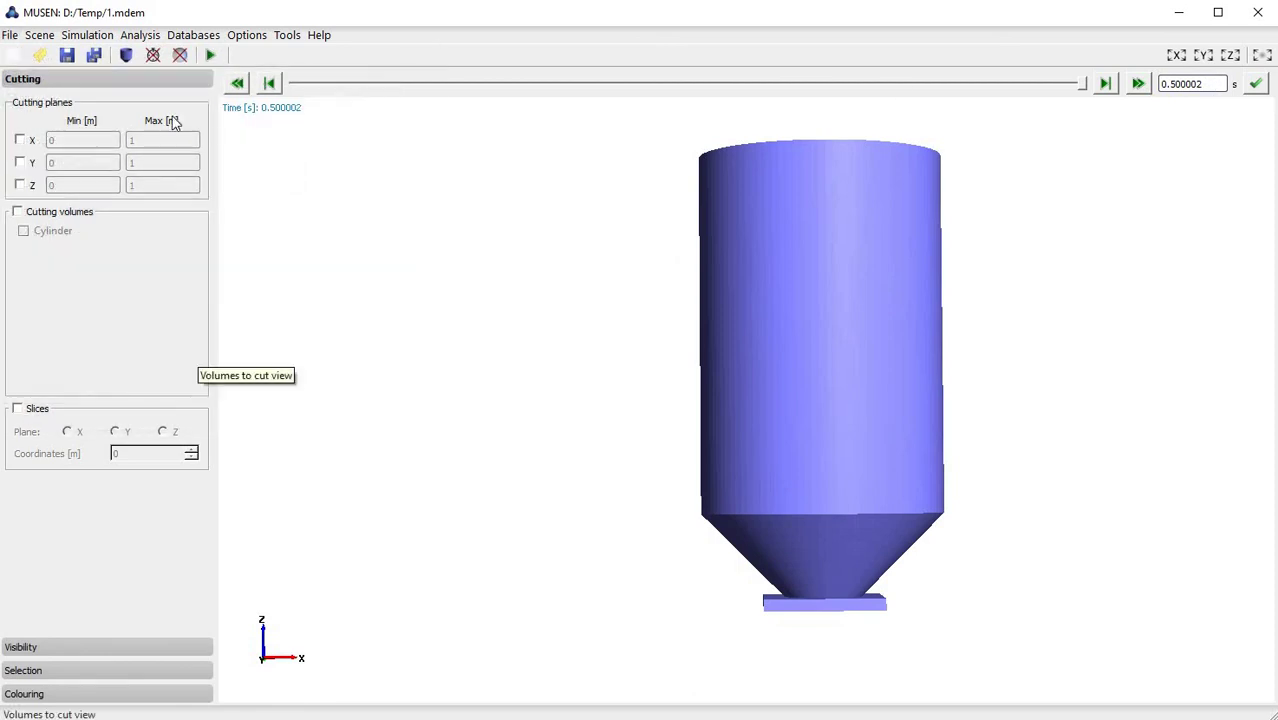
Step: Open the snap.mdem scene and inspect the settled particles inside the silo from above
click(39, 55)
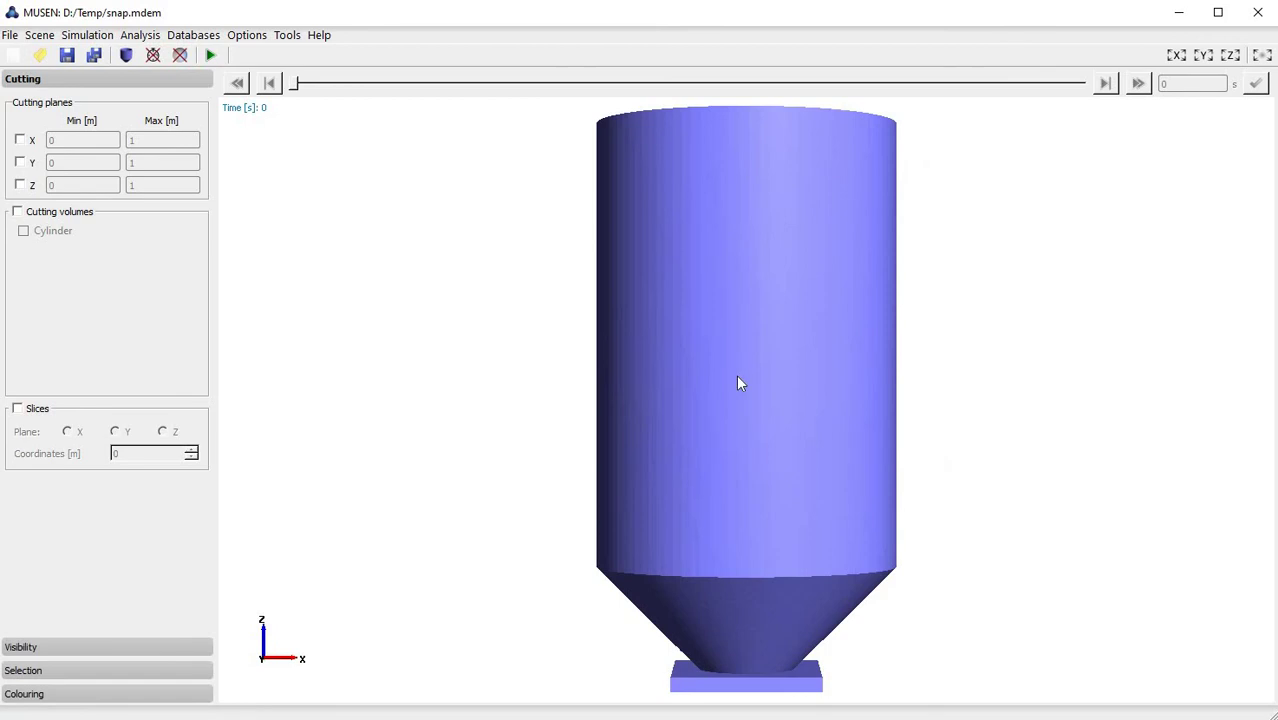
drag(747, 197, 288, 36)
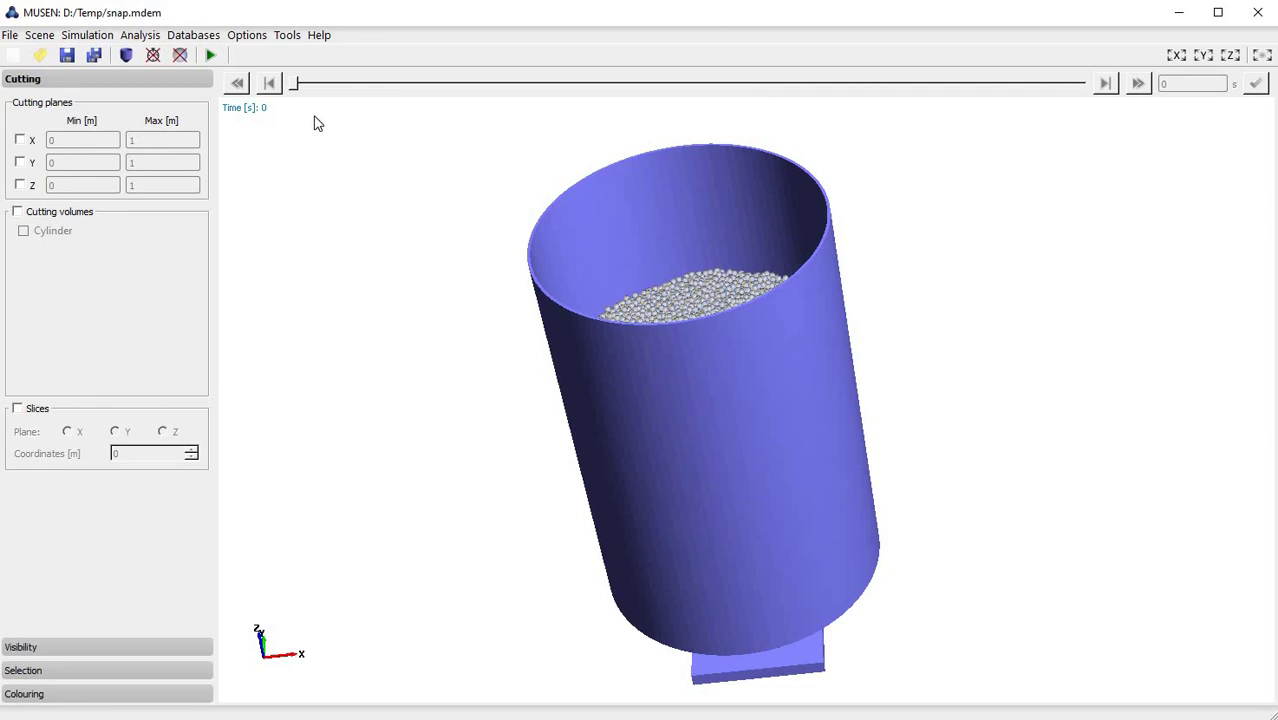
click(262, 86)
drag(773, 262, 778, 460)
Step: Delete the Box geometry that closes the silo outlet, and close the geometries editor
click(39, 34)
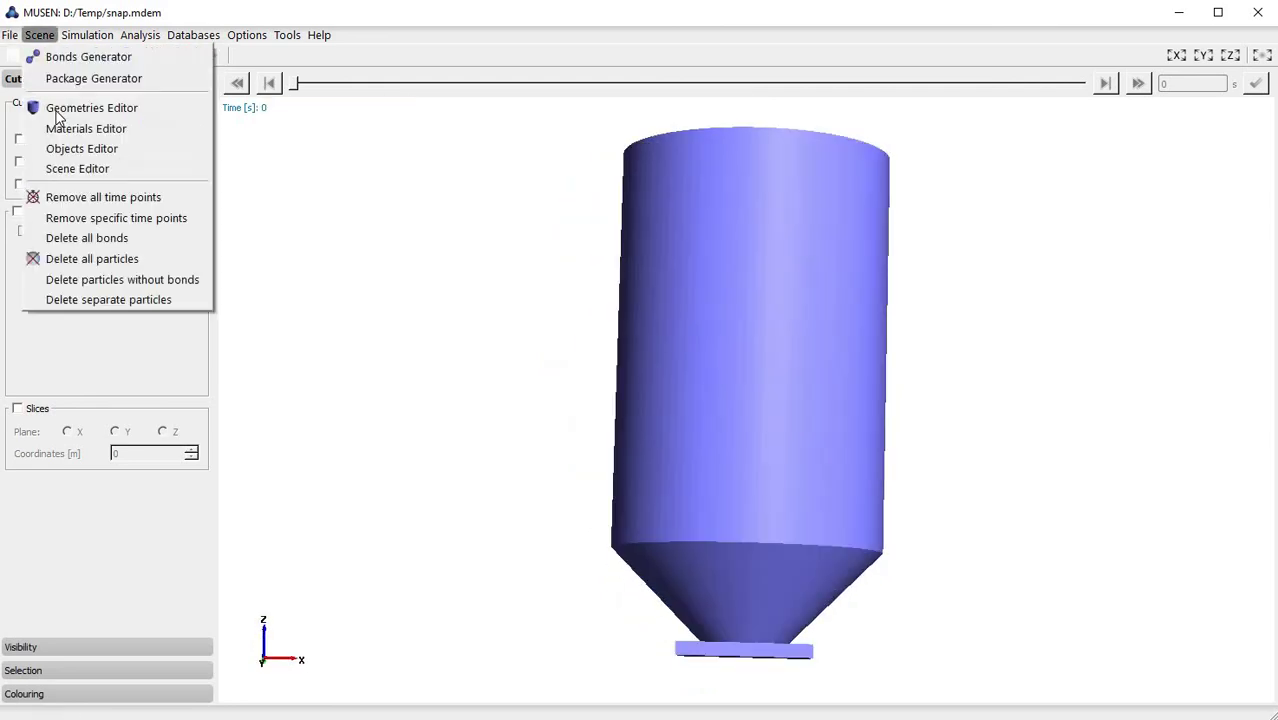
click(52, 103)
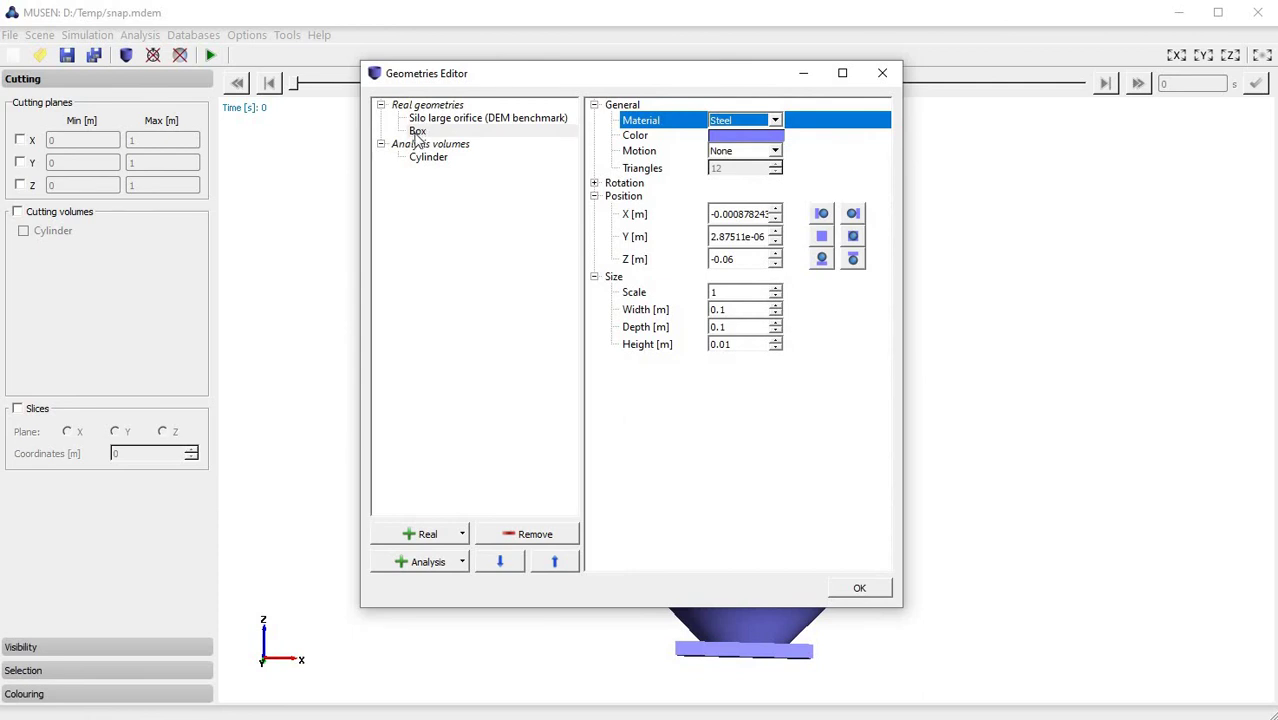
click(418, 119)
click(417, 131)
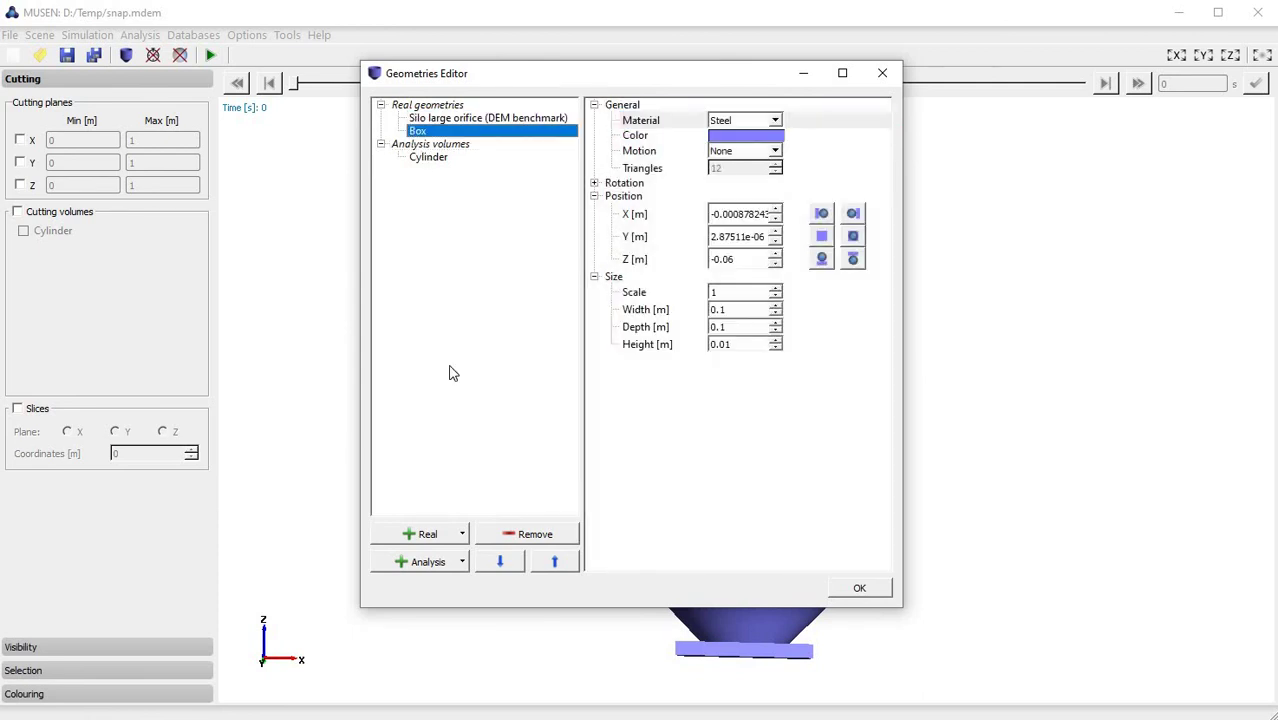
click(524, 534)
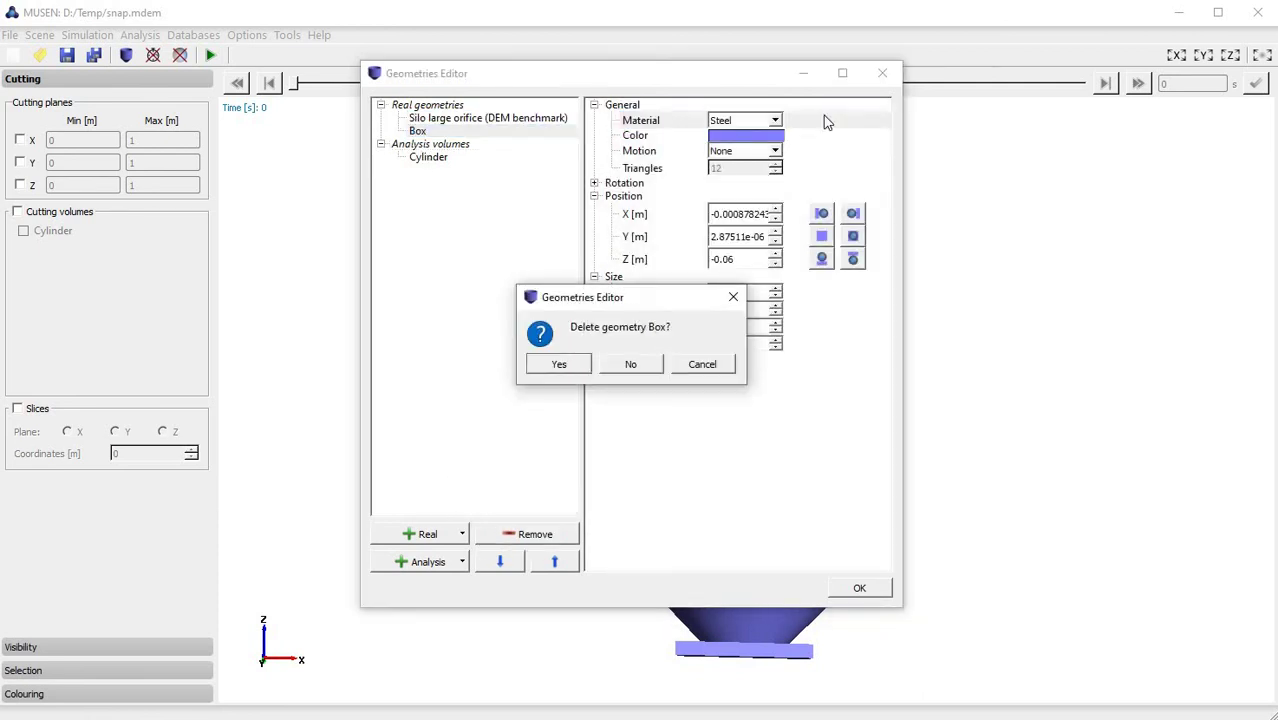
key(Return)
click(882, 73)
drag(741, 521, 712, 560)
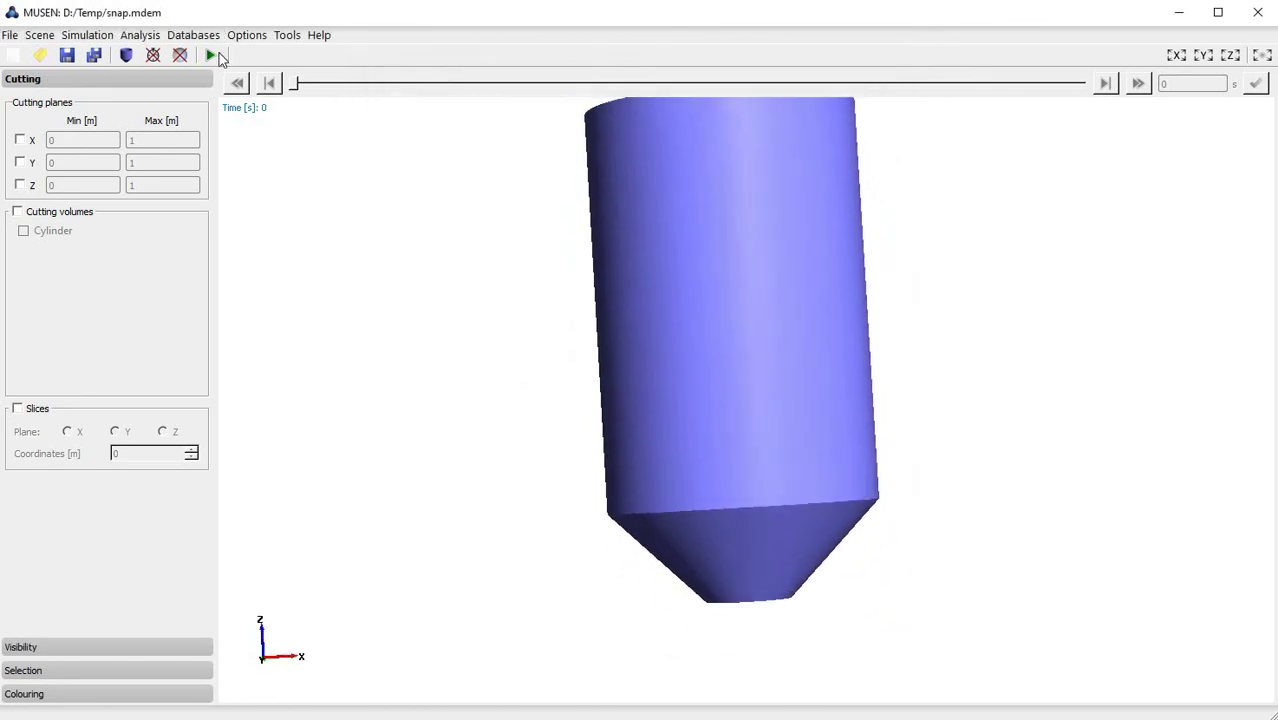
Step: Run the discharge simulation with a saving step of 0.02 s and an end time of 0.3 s, and close the simulator
click(211, 56)
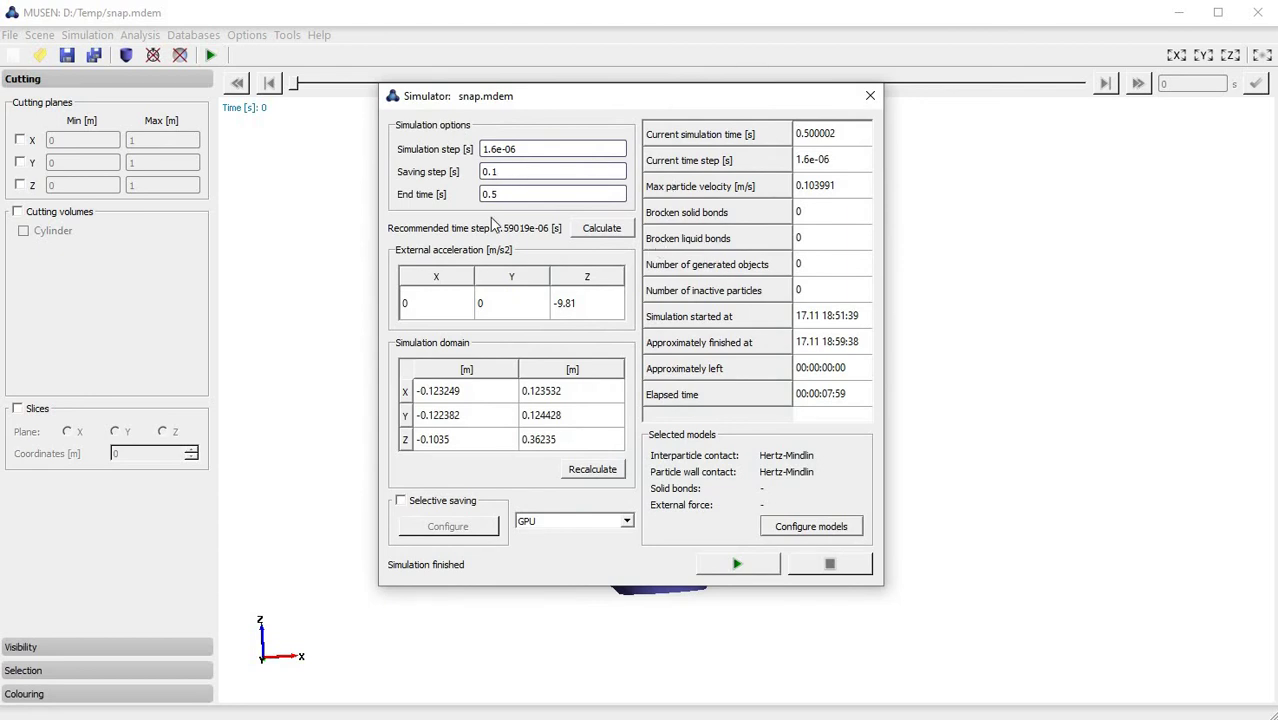
click(510, 170)
text(3)
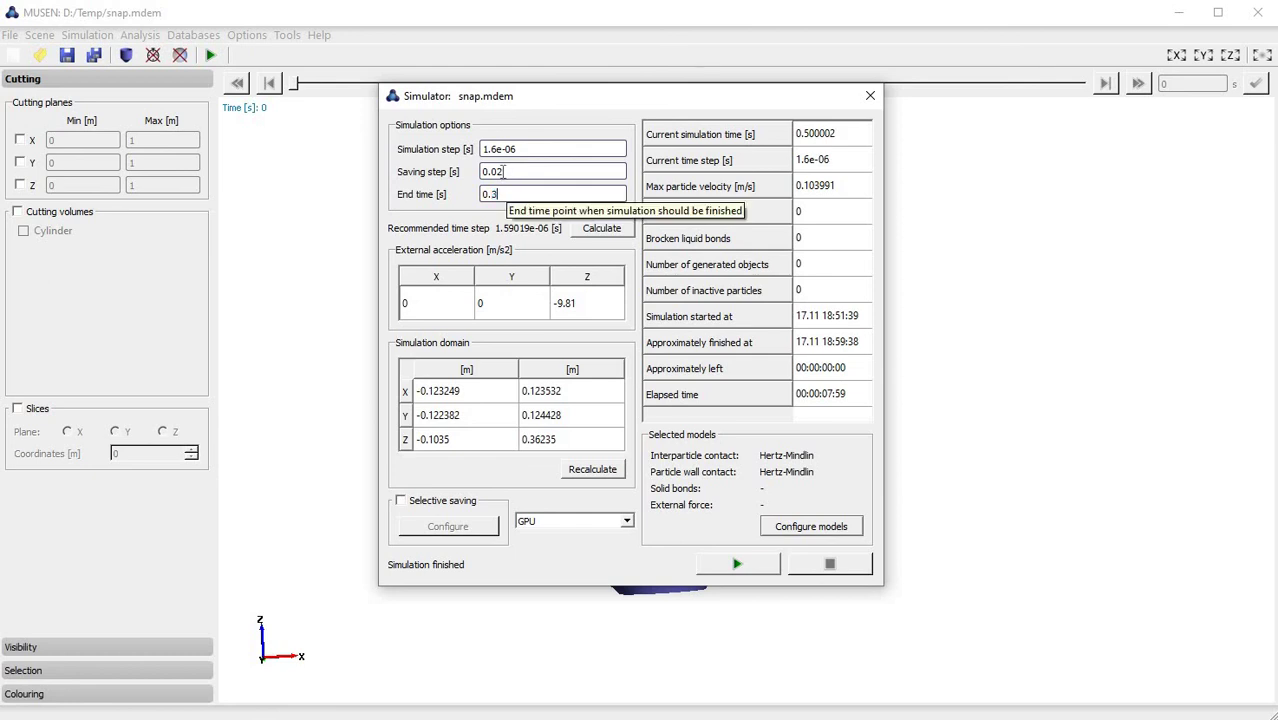
click(737, 564)
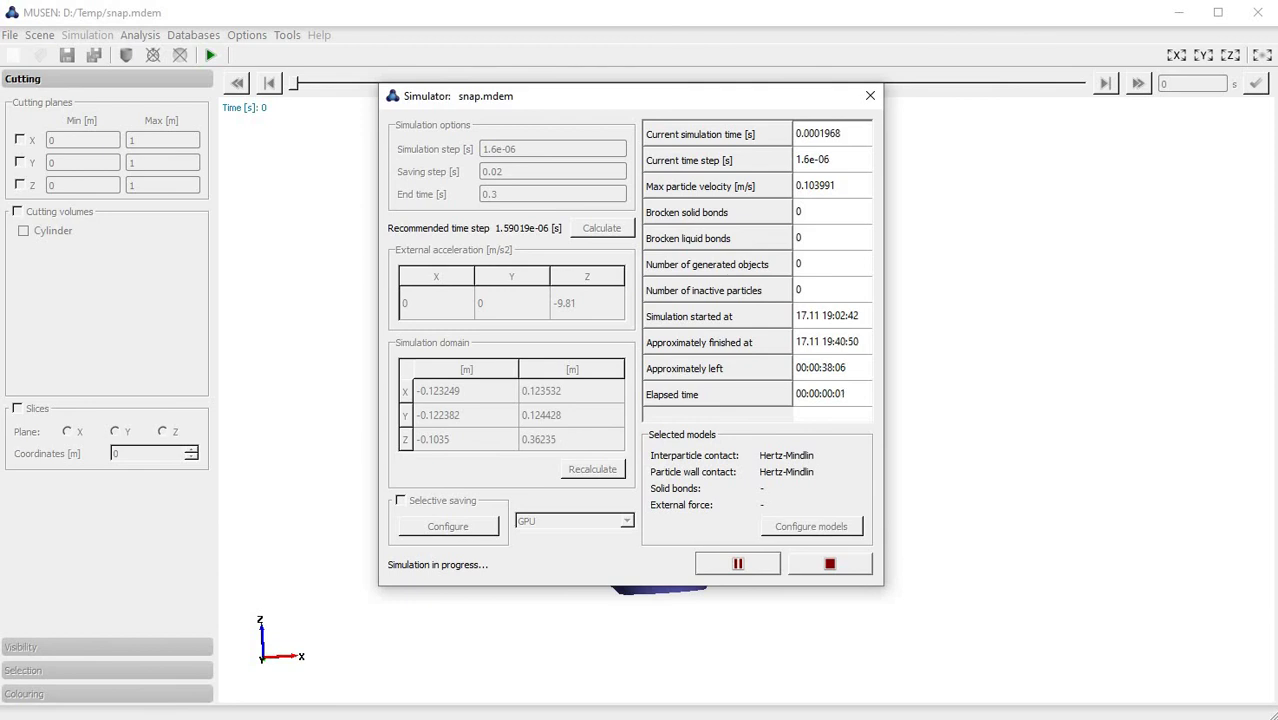
click(869, 96)
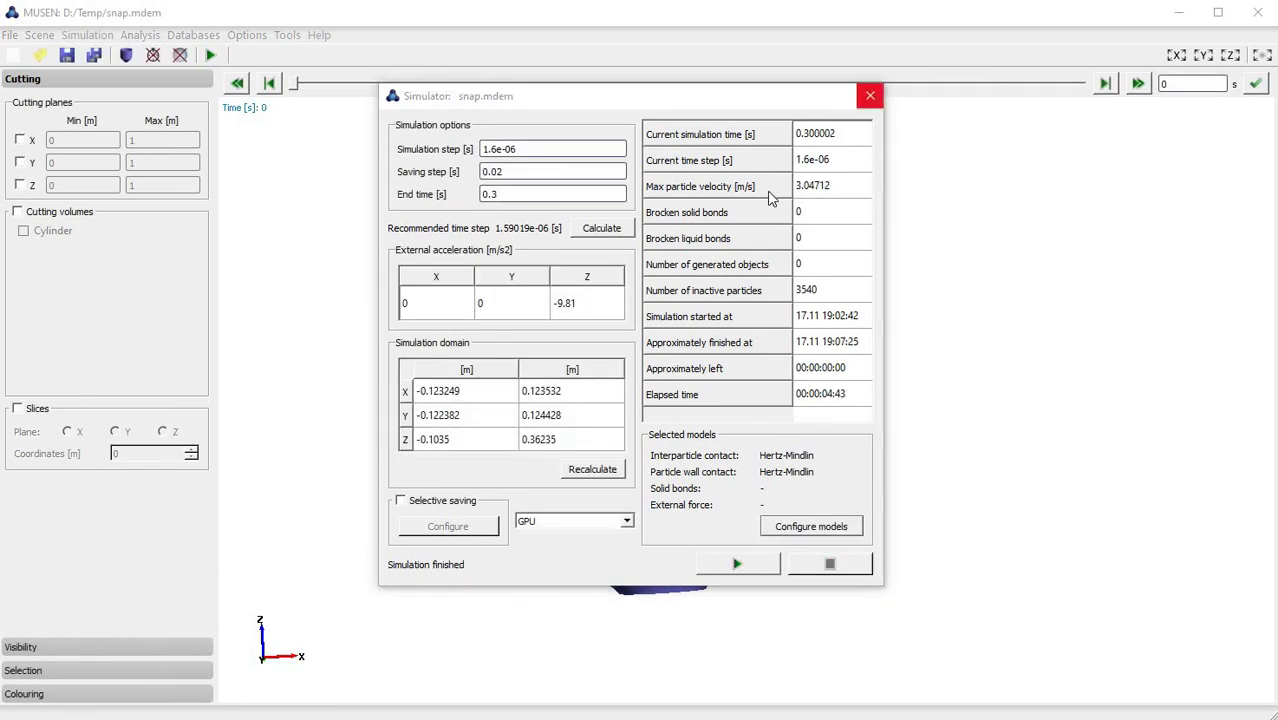
Step: Cut the view of the silo along Y, keeping the range from 0 to 1 m, to expose the particles inside
drag(643, 296, 34, 120)
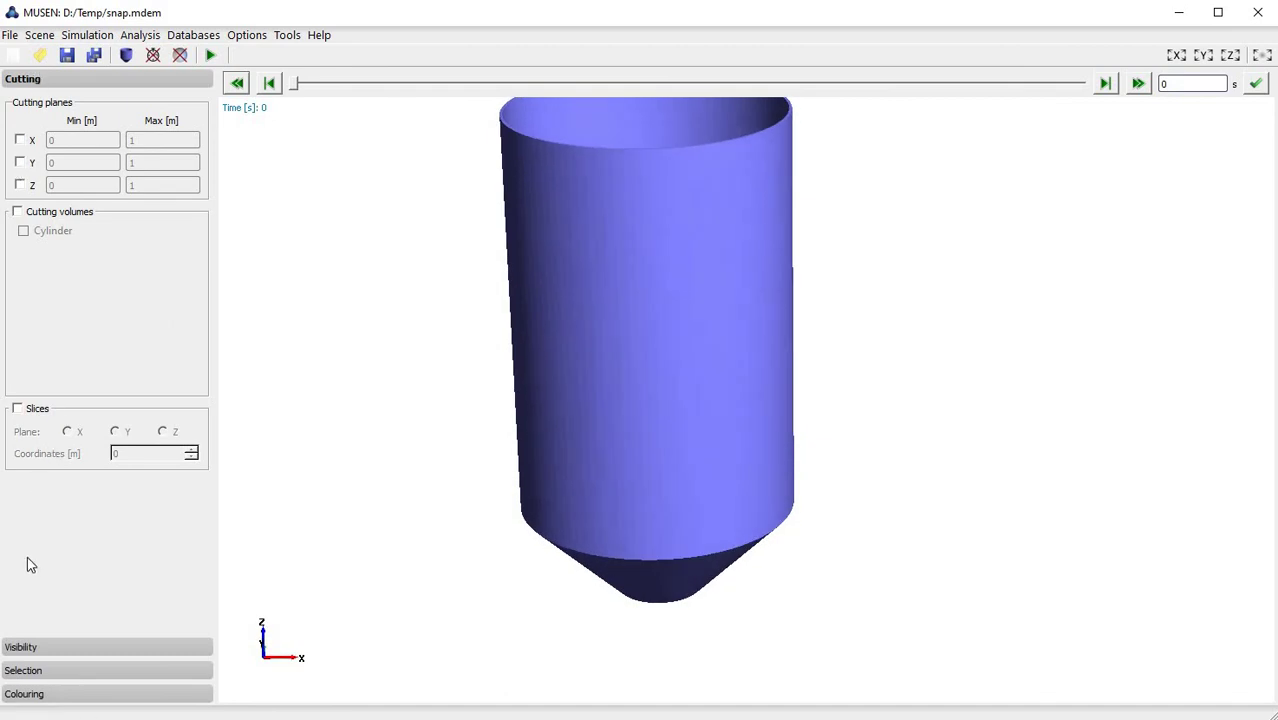
key(space)
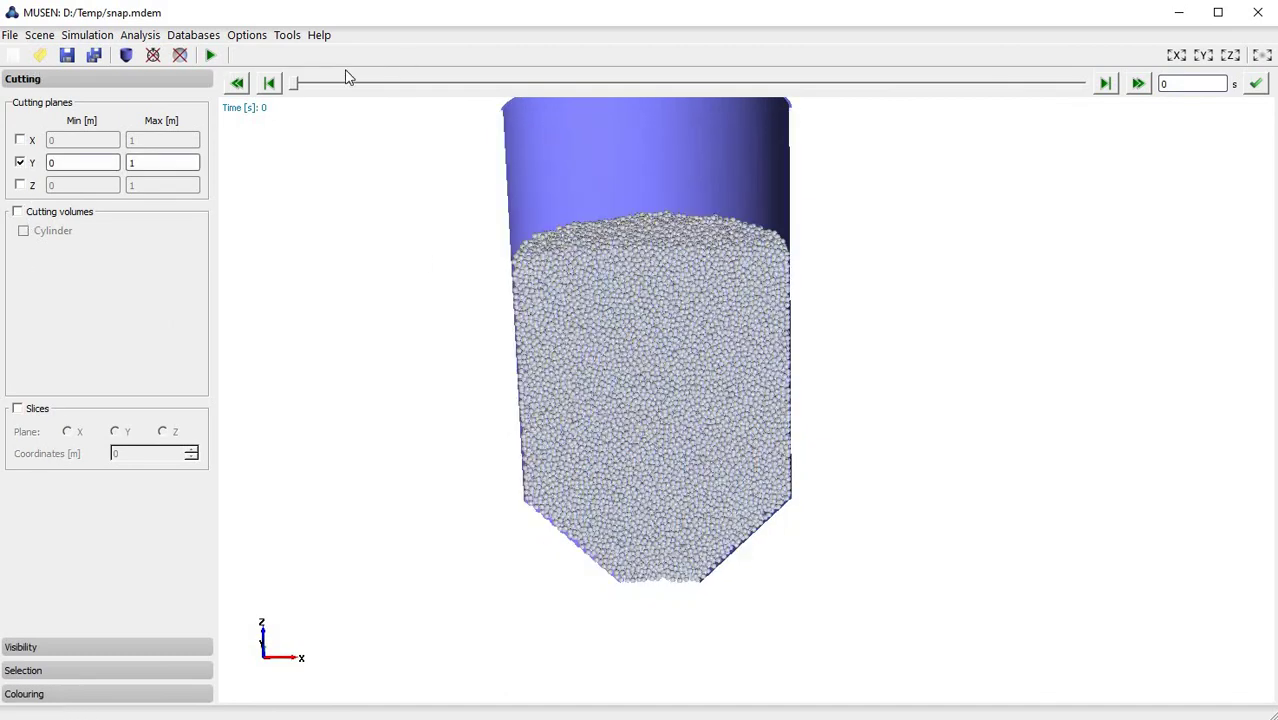
click(322, 84)
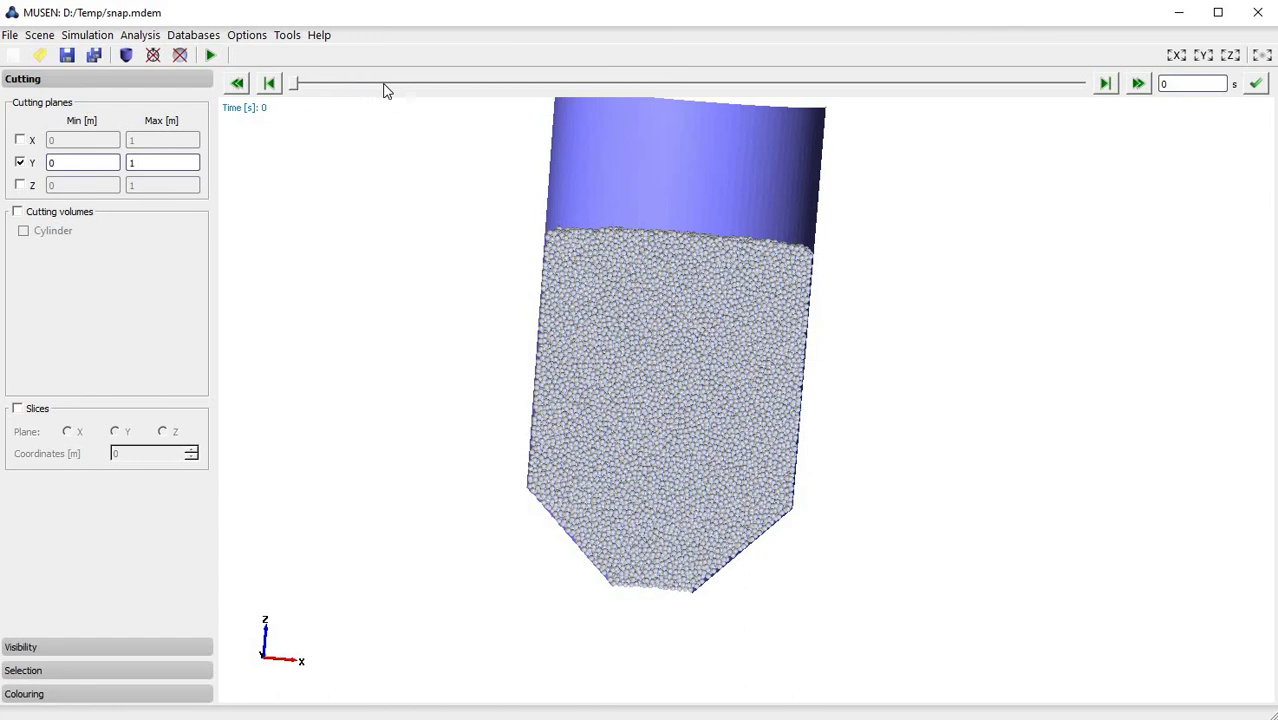
Step: Show the final saved time point and colour the particles by velocity, using automatic limits with the maximum set to 0.3 m/s
click(705, 86)
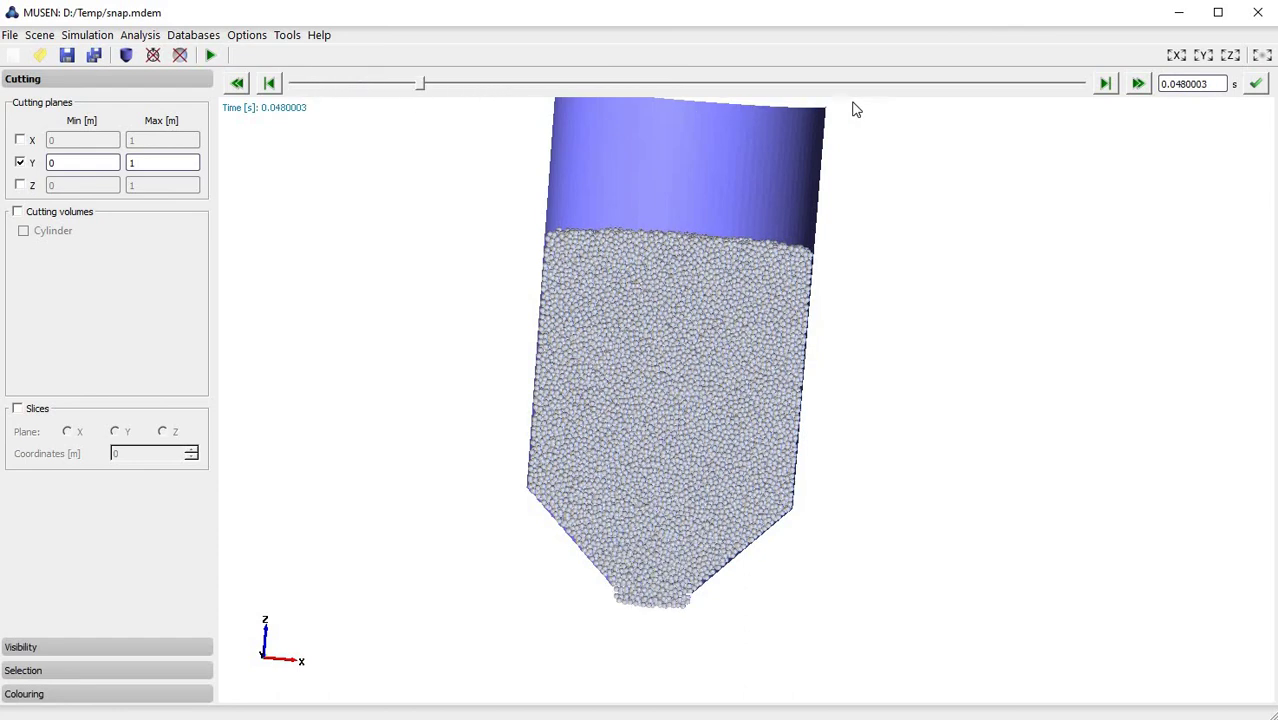
click(1090, 86)
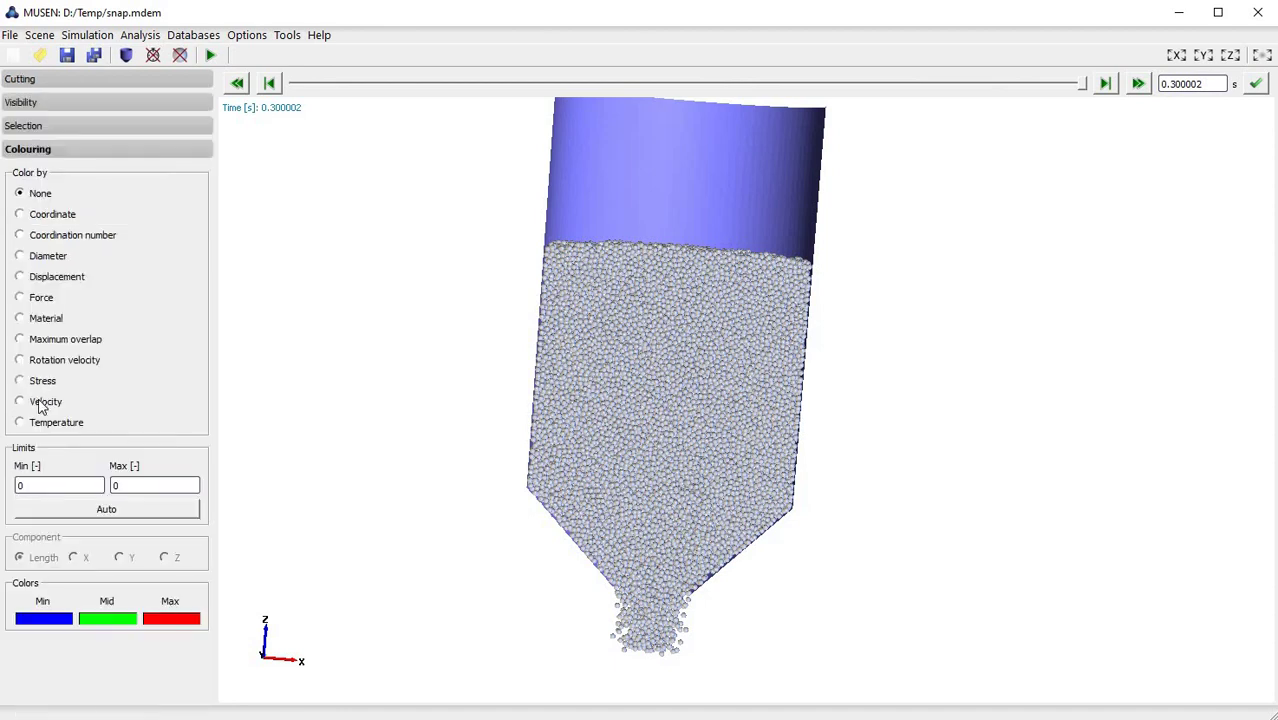
click(45, 401)
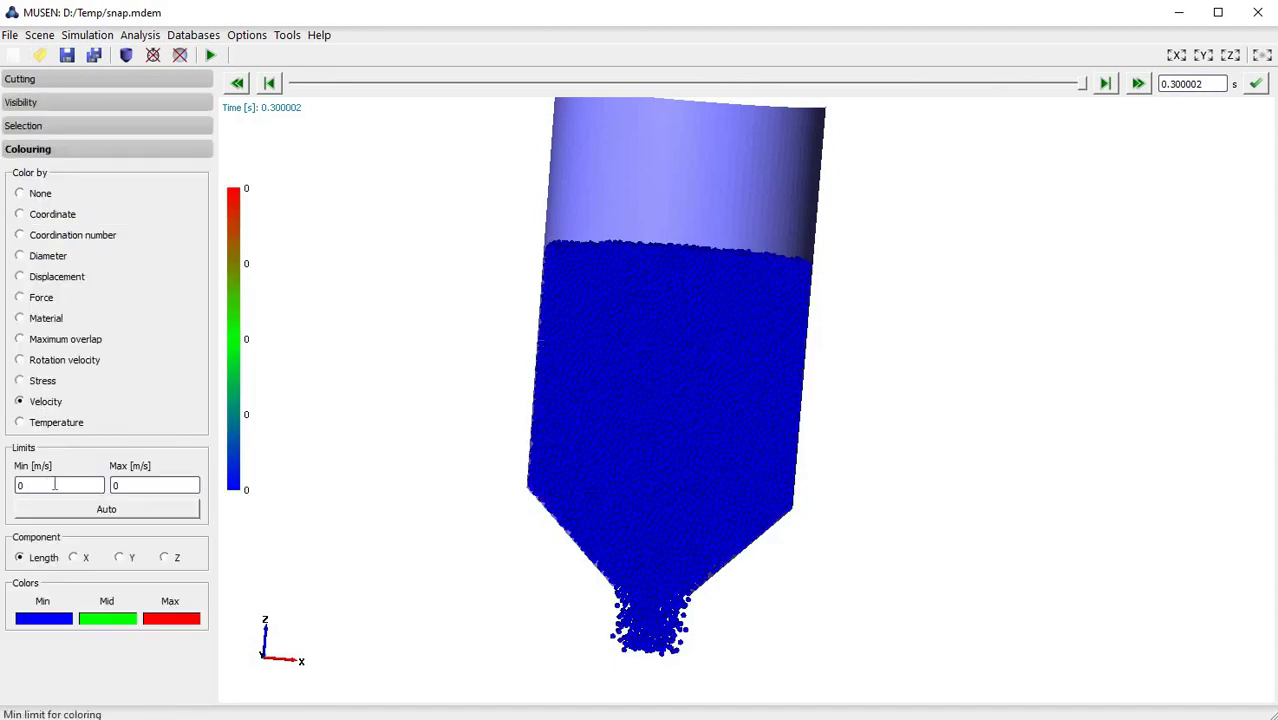
click(113, 509)
key(shift+Tab)
text(0.3)
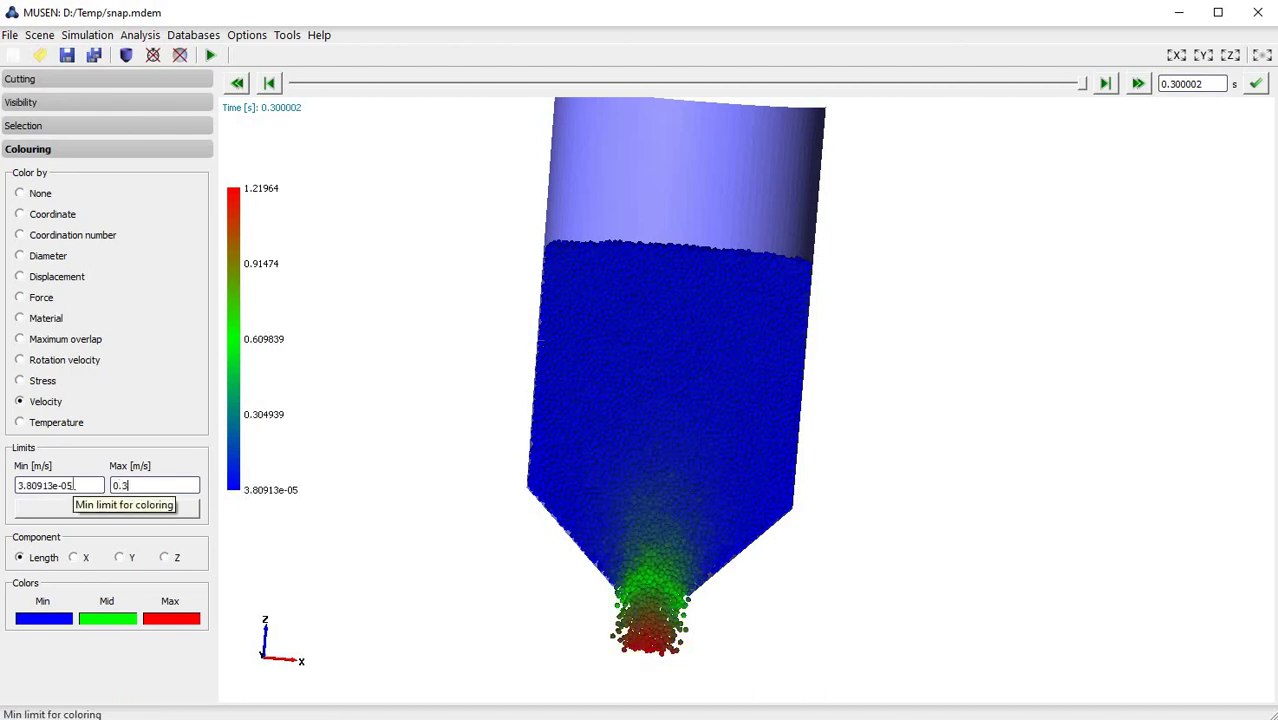
key(Return)
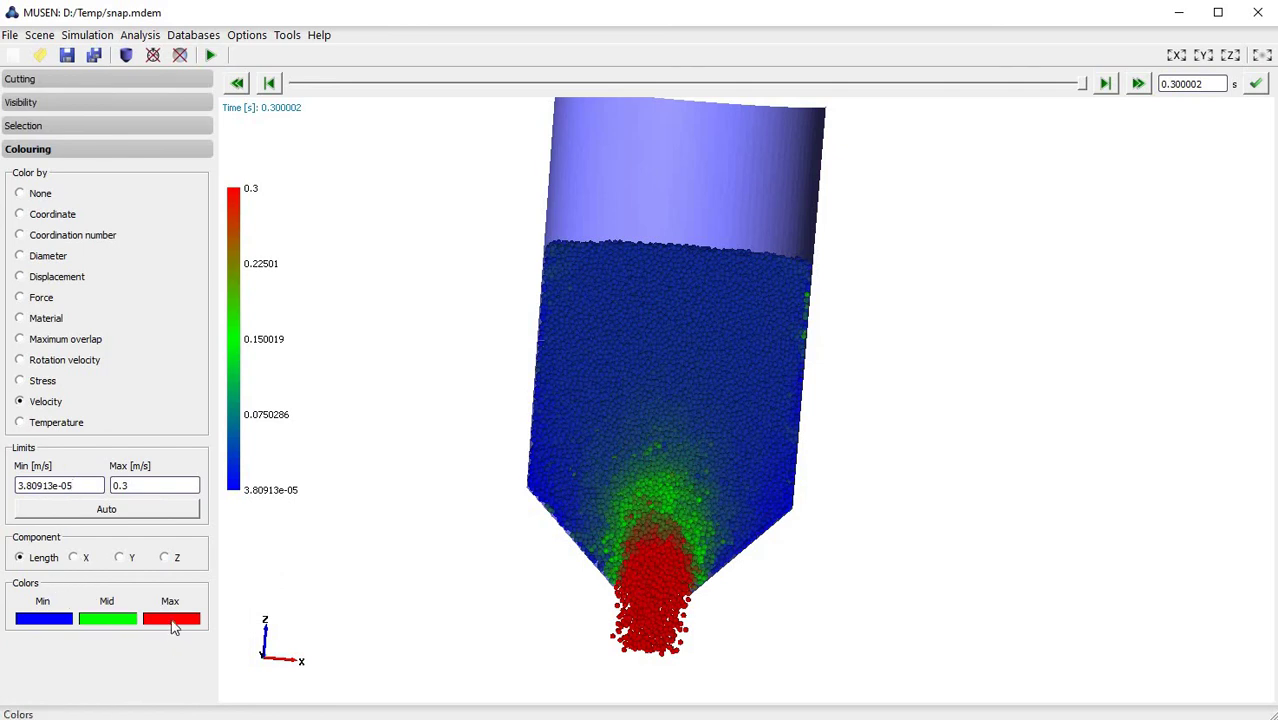
Step: Change the velocity colour scale to white for the minimum and light yellow for the maximum
click(578, 321)
click(603, 321)
click(748, 525)
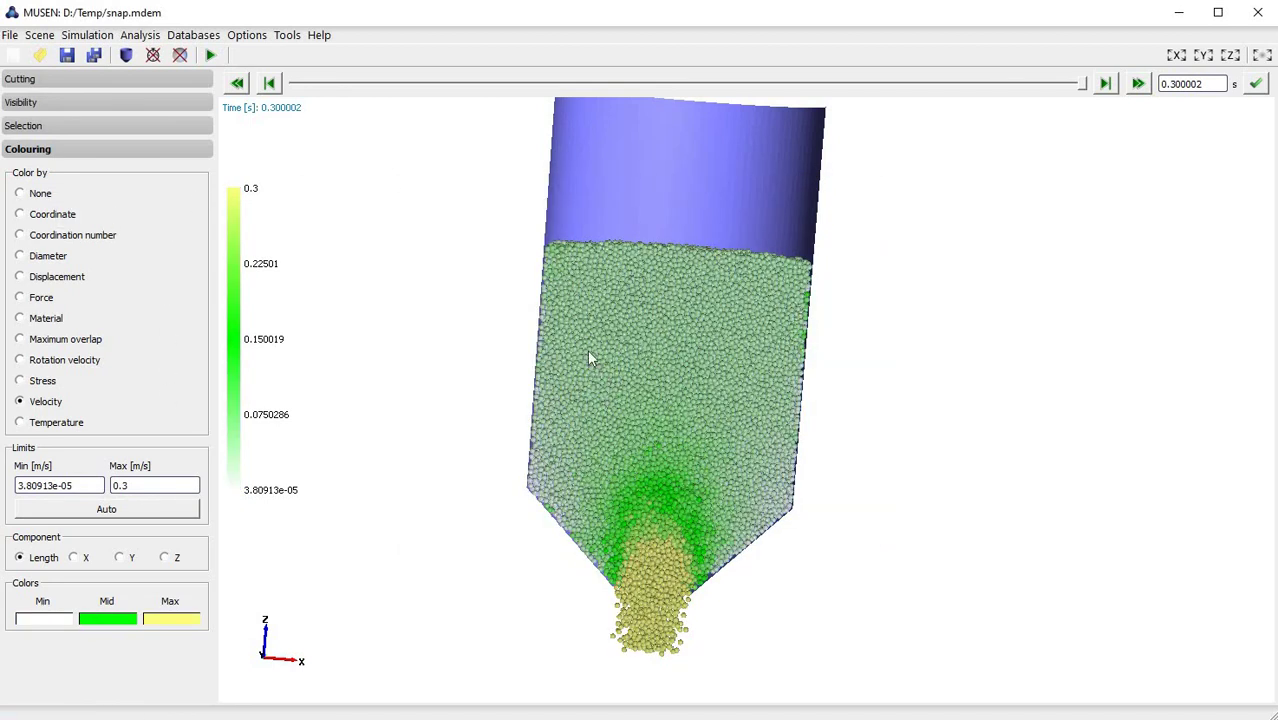
drag(569, 259, 565, 379)
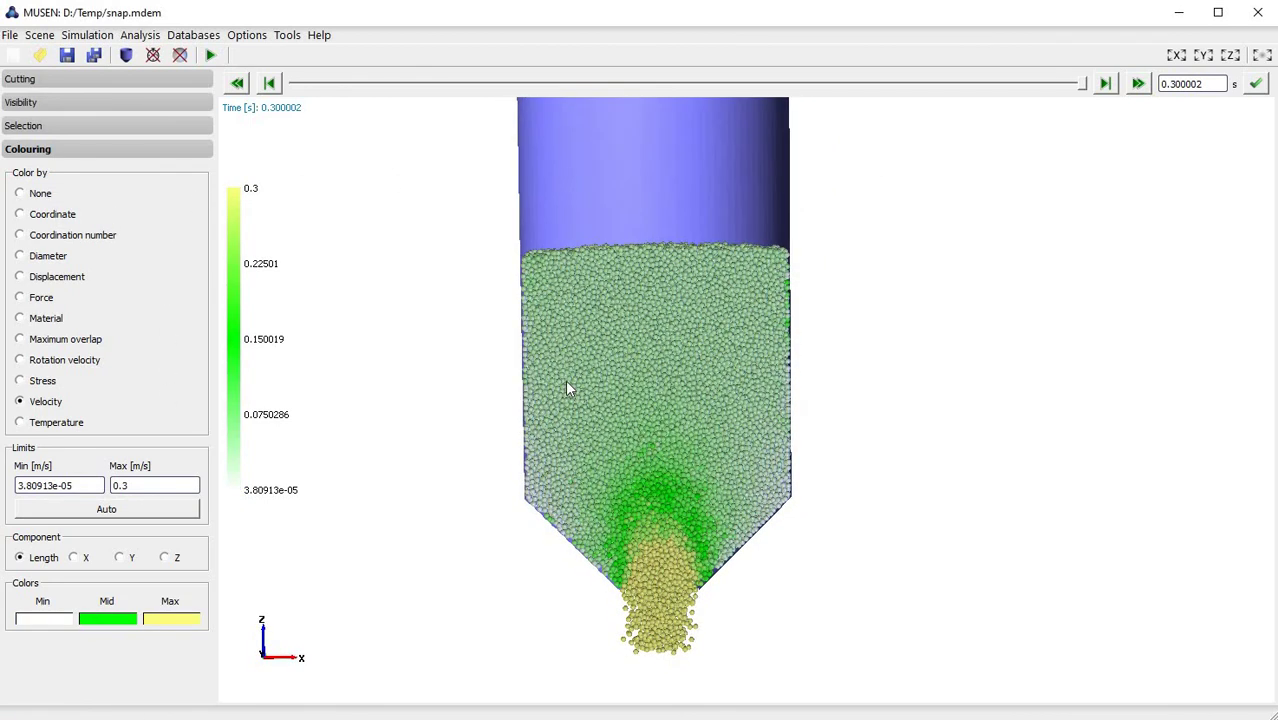
Step: Show the available analysis tools for the discharge results
click(126, 36)
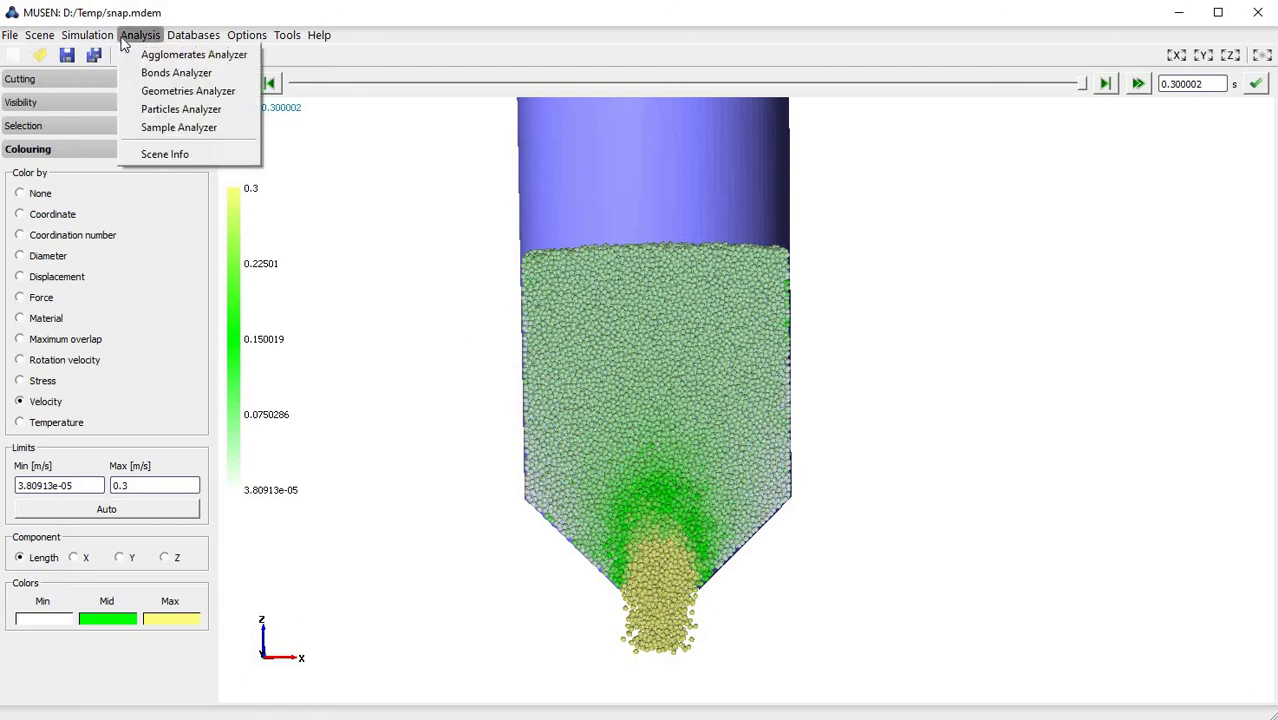